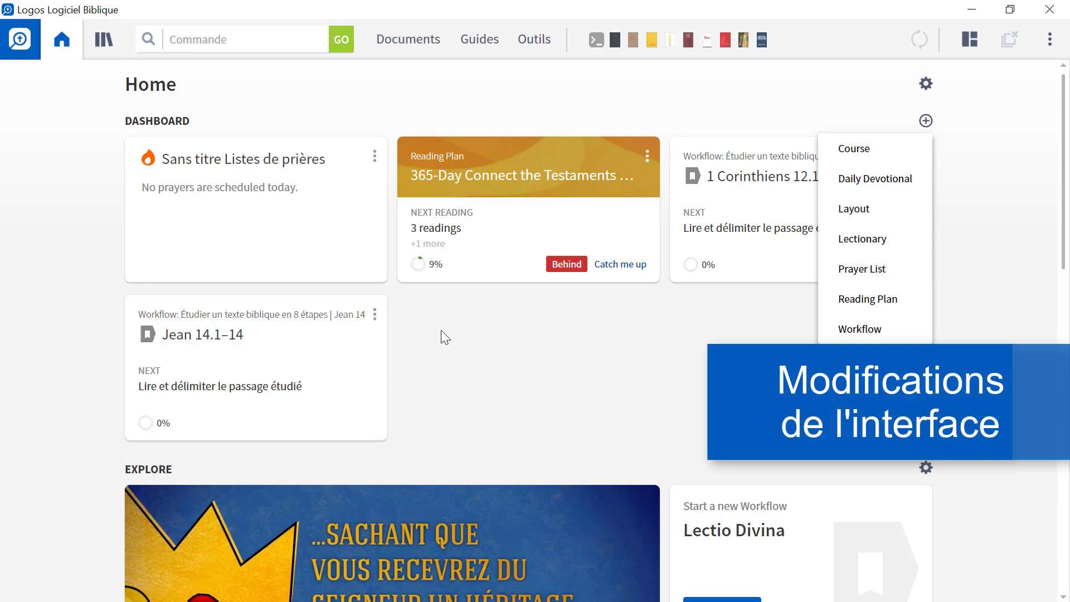
- Look through the home page's Explore section and its list of selectable content sources
{"action": "left_click", "coordinate": [441, 330]}
{"action": "scroll", "coordinate": [595, 390], "scroll_direction": "down", "scroll_amount": 4}
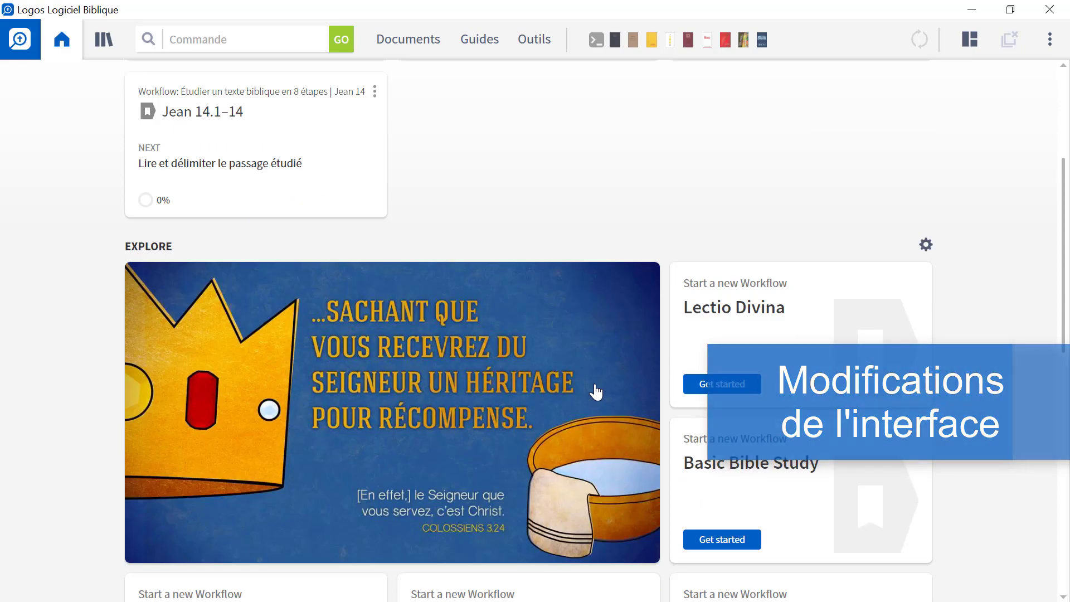
{"action": "scroll", "coordinate": [521, 375], "scroll_direction": "down", "scroll_amount": 5}
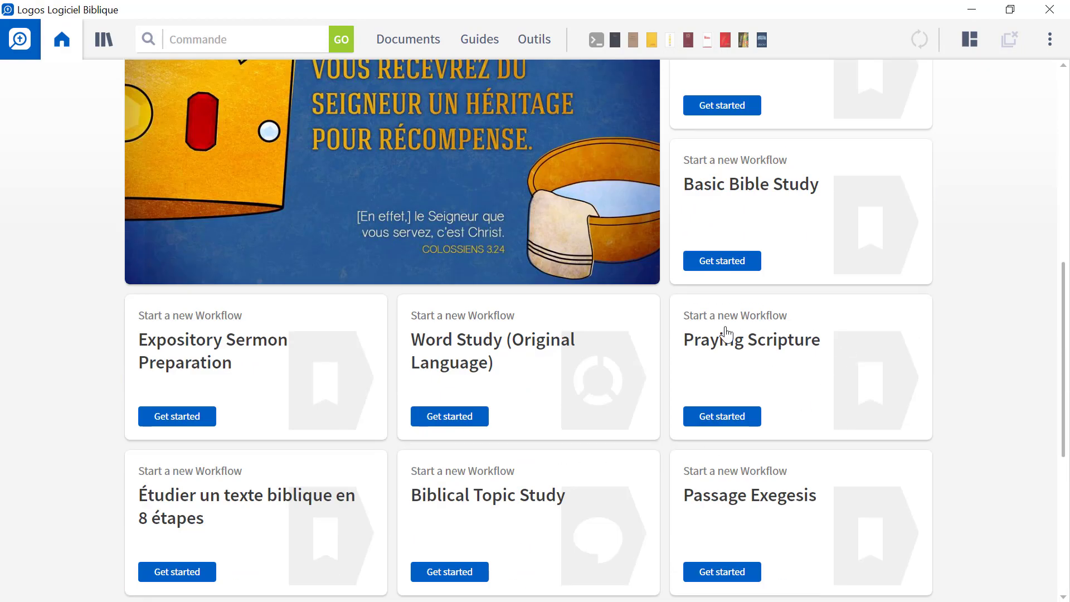
{"action": "scroll", "coordinate": [724, 333], "scroll_direction": "up", "scroll_amount": 9}
{"action": "left_click", "coordinate": [925, 469]}
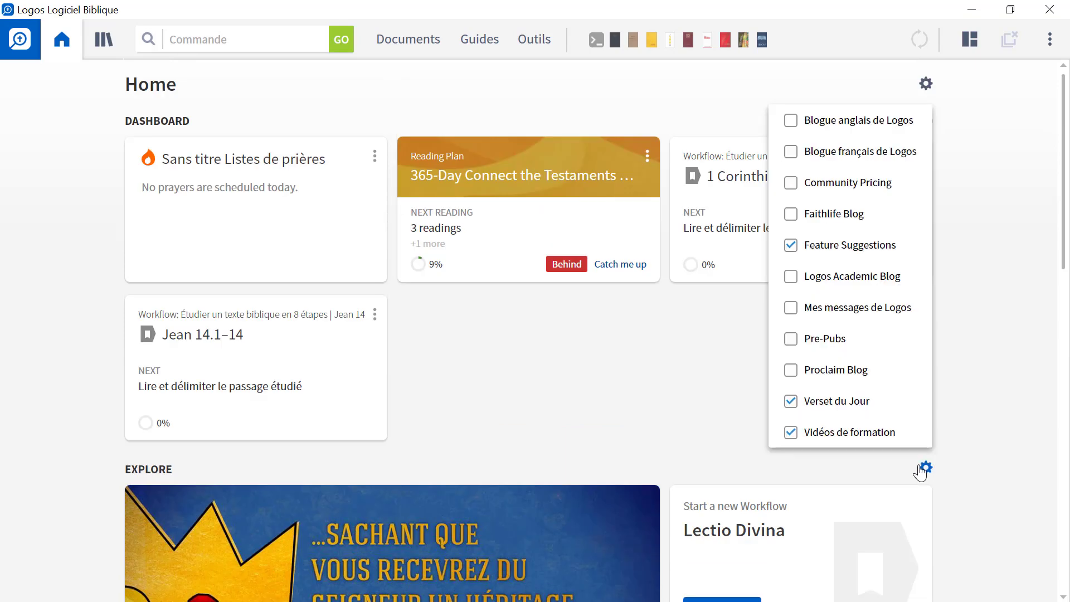
{"action": "left_click", "coordinate": [649, 372]}
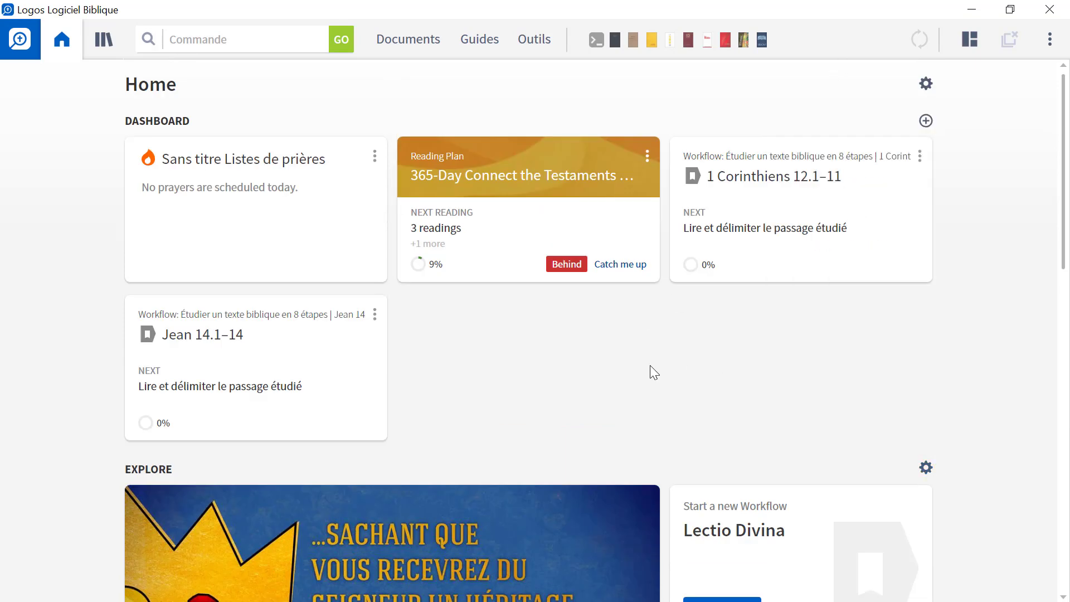
- Check which kinds of cards can be added to the dashboard, and close the home page
{"action": "left_click", "coordinate": [926, 121]}
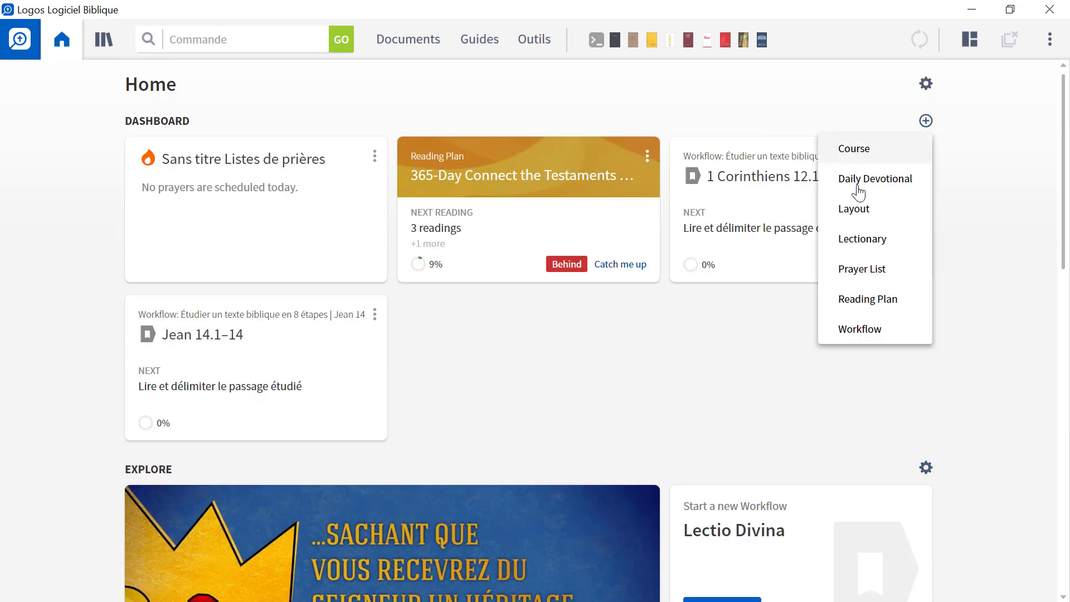
{"action": "left_click", "coordinate": [873, 279]}
{"action": "left_click", "coordinate": [844, 154]}
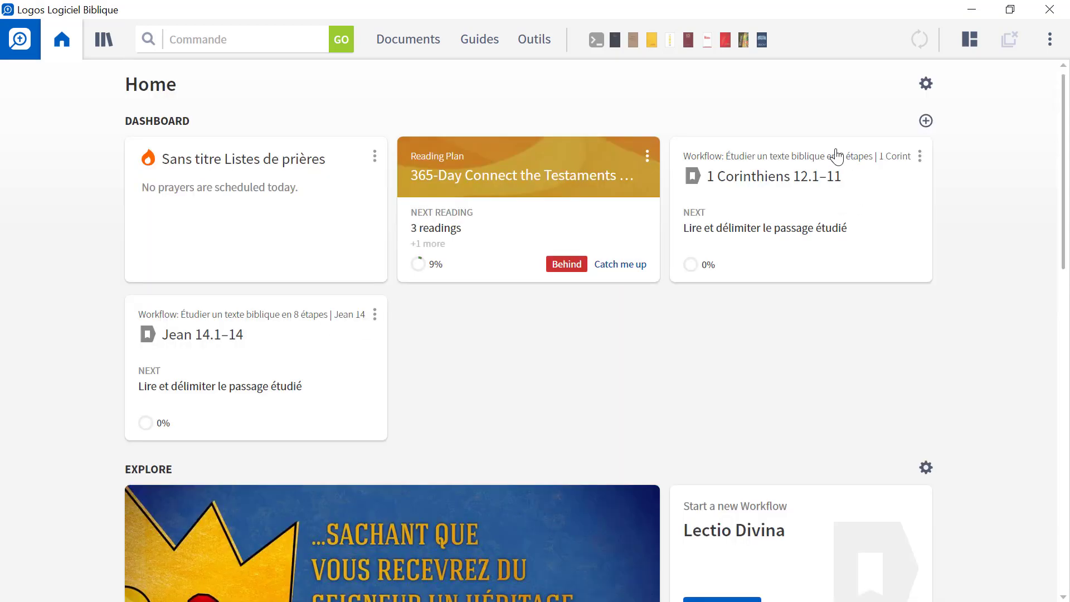
{"action": "left_click", "coordinate": [60, 40]}
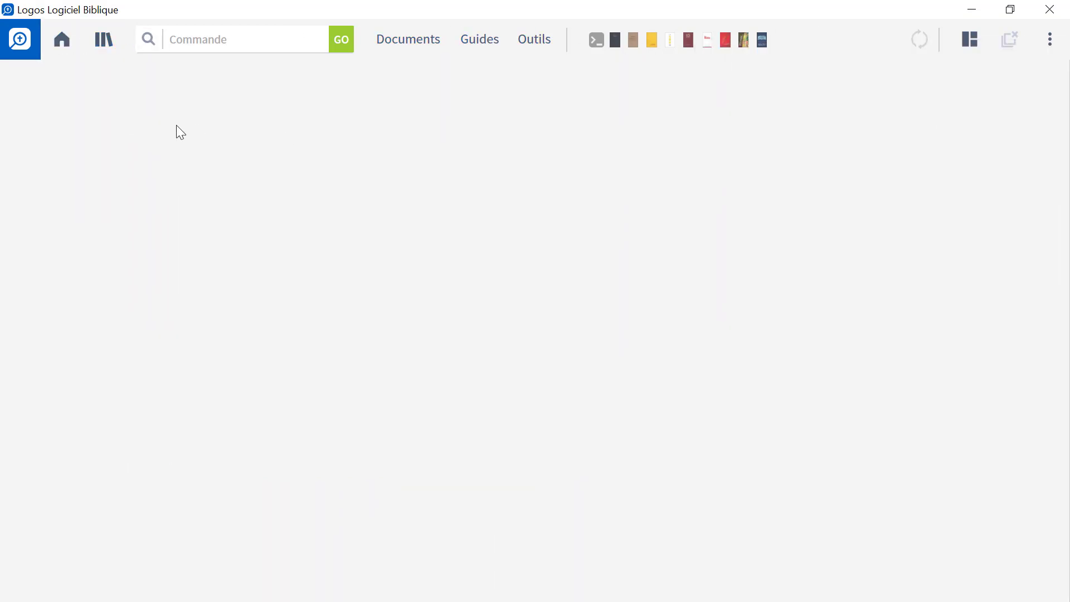
- Open the library and look through its resource filters, from subject and type to language and author
{"action": "left_click", "coordinate": [105, 39]}
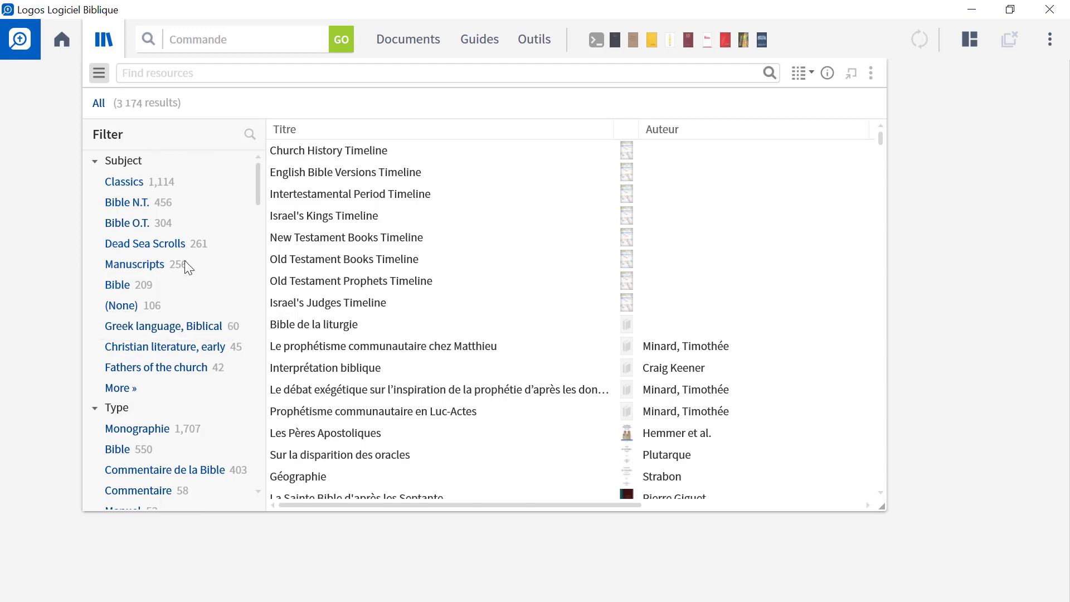
{"action": "scroll", "coordinate": [239, 227], "scroll_direction": "down", "scroll_amount": 3}
{"action": "scroll", "coordinate": [238, 227], "scroll_direction": "down", "scroll_amount": 10}
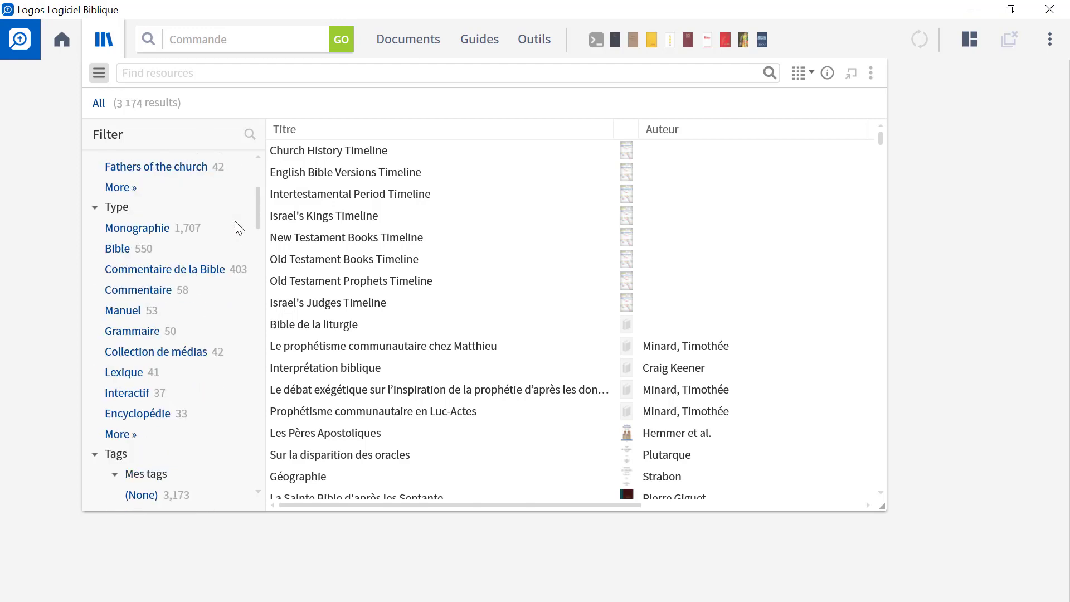
{"action": "scroll", "coordinate": [239, 228], "scroll_direction": "down", "scroll_amount": 14}
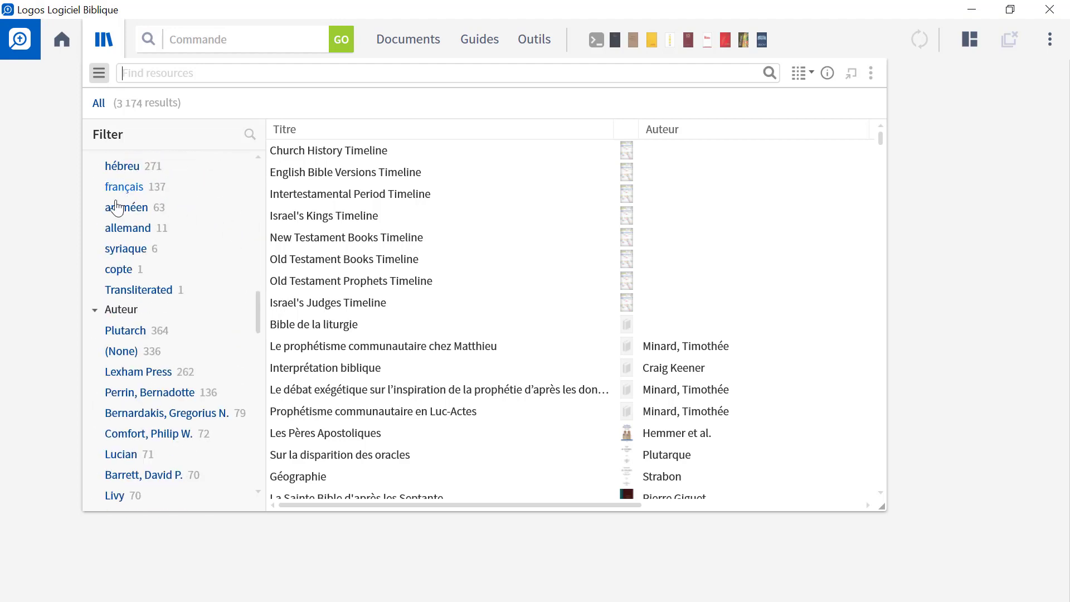
{"action": "scroll", "coordinate": [237, 232], "scroll_direction": "up", "scroll_amount": 20}
{"action": "scroll", "coordinate": [238, 234], "scroll_direction": "up", "scroll_amount": 5}
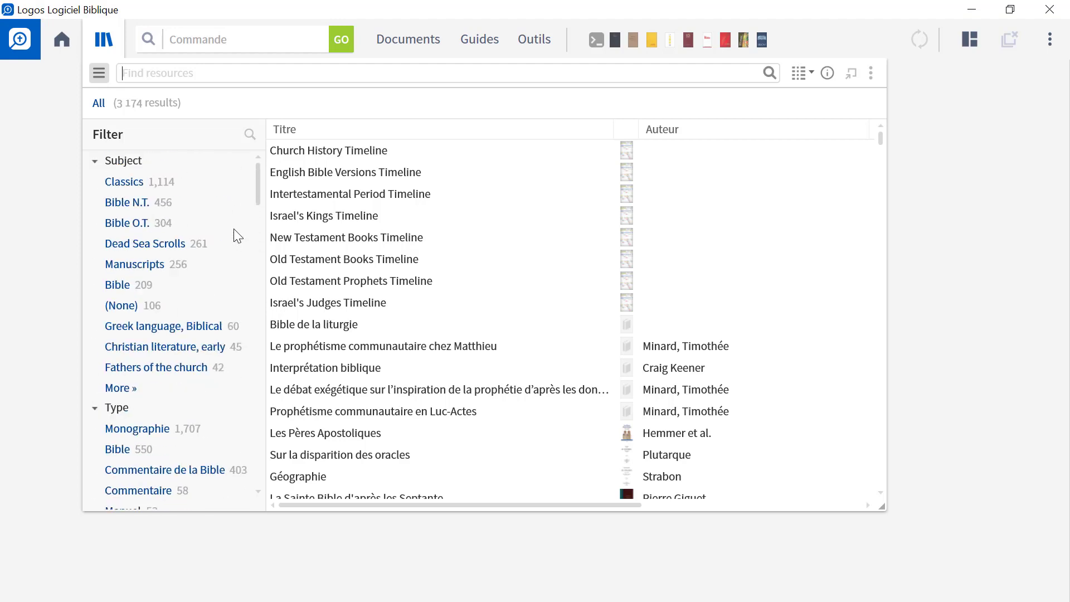
{"action": "left_click", "coordinate": [161, 73]}
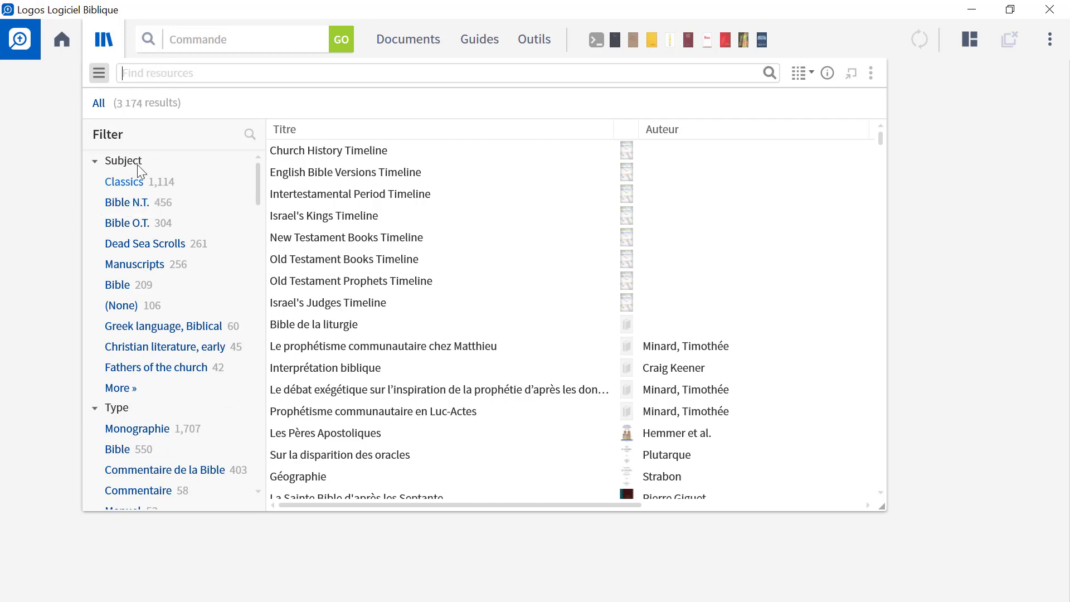
- Open a new Bible search, show the Search Templates sidebar and widen it so the template names are readable
{"action": "left_click", "coordinate": [149, 43]}
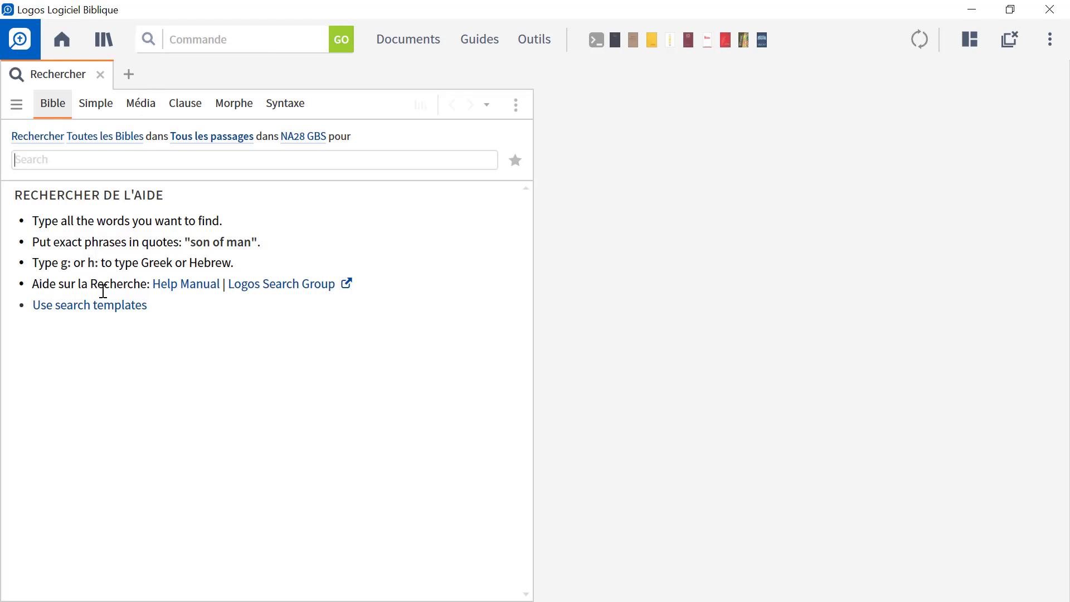
{"action": "left_click", "coordinate": [170, 160]}
{"action": "left_click", "coordinate": [16, 105]}
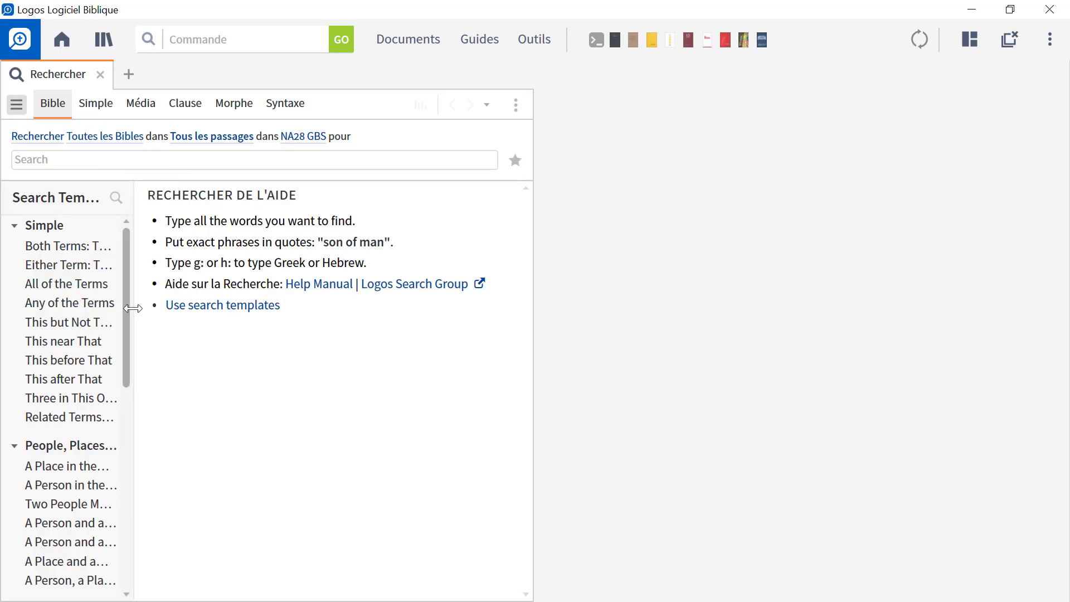
{"action": "left_click_drag", "start_coordinate": [133, 309], "coordinate": [239, 310]}
- Run the "A Person Speaks about Something" search template with Peter as the speaker and Christ as the word
{"action": "scroll", "coordinate": [113, 253], "scroll_direction": "down", "scroll_amount": 3}
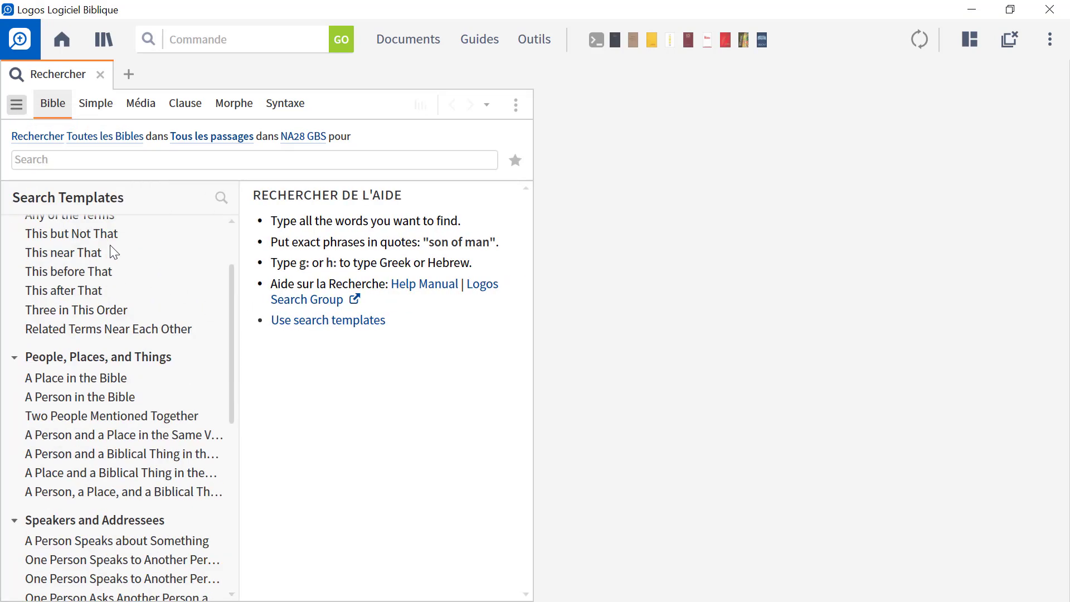
{"action": "scroll", "coordinate": [114, 253], "scroll_direction": "down", "scroll_amount": 2}
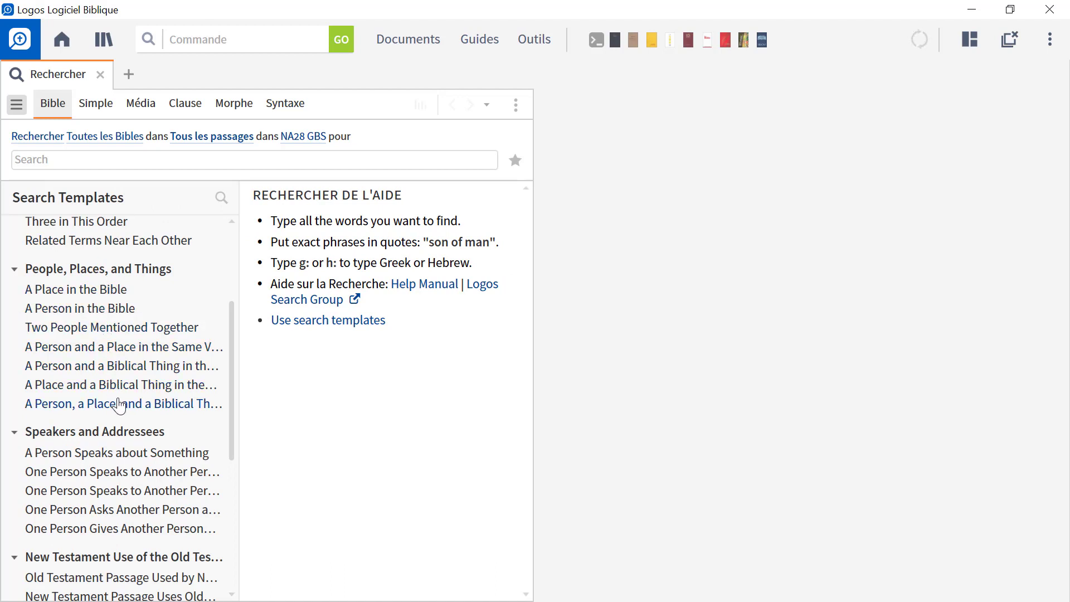
{"action": "scroll", "coordinate": [110, 306], "scroll_direction": "down", "scroll_amount": 2}
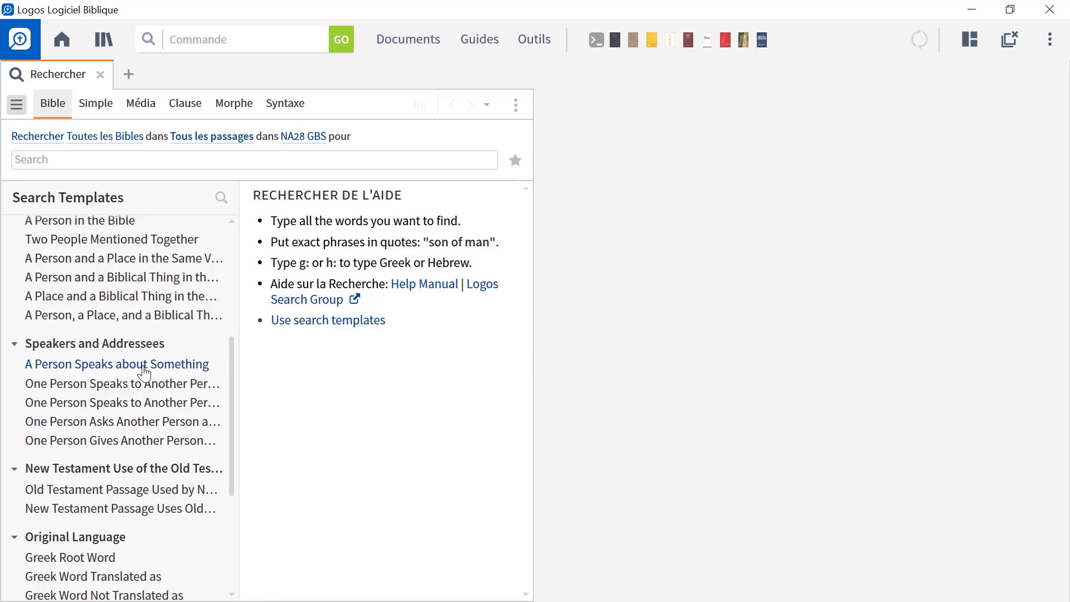
{"action": "left_click", "coordinate": [143, 368]}
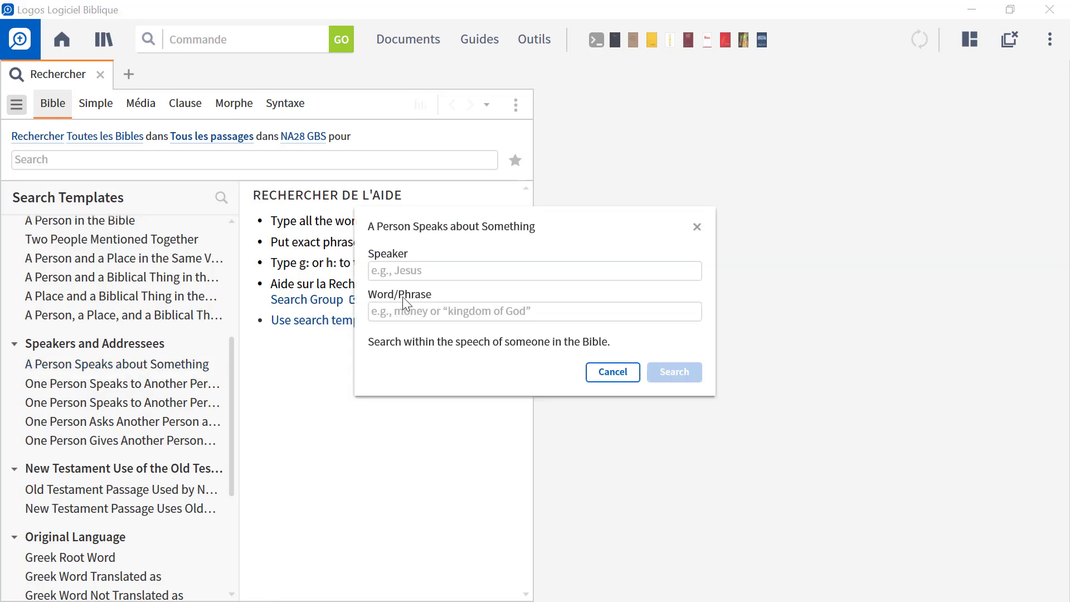
{"action": "left_click", "coordinate": [448, 274]}
{"action": "type", "text": "Peter"}
{"action": "left_click", "coordinate": [417, 312]}
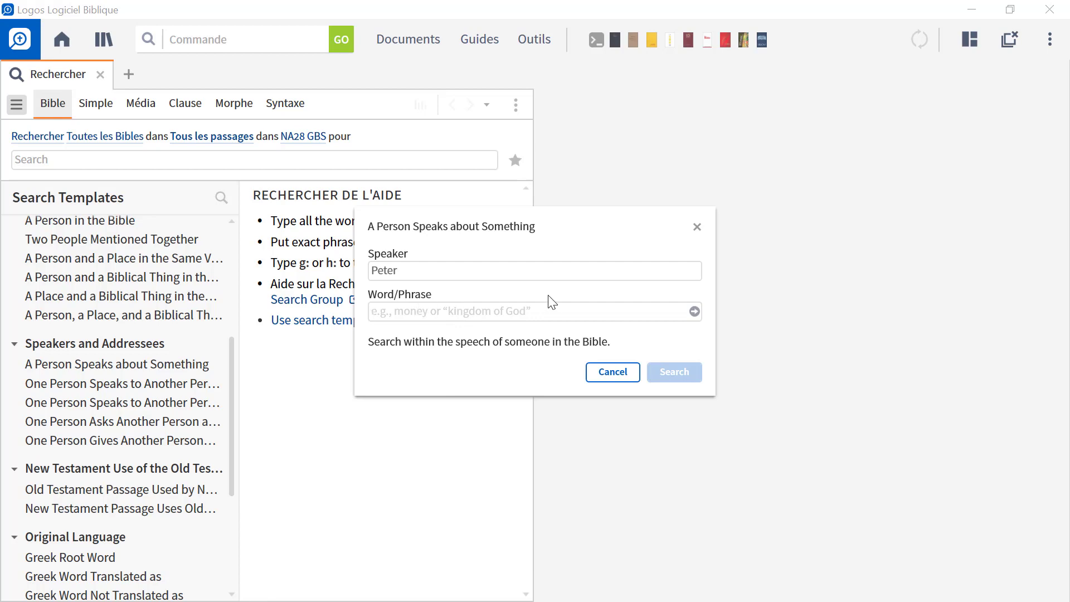
{"action": "type", "text": "Christ"}
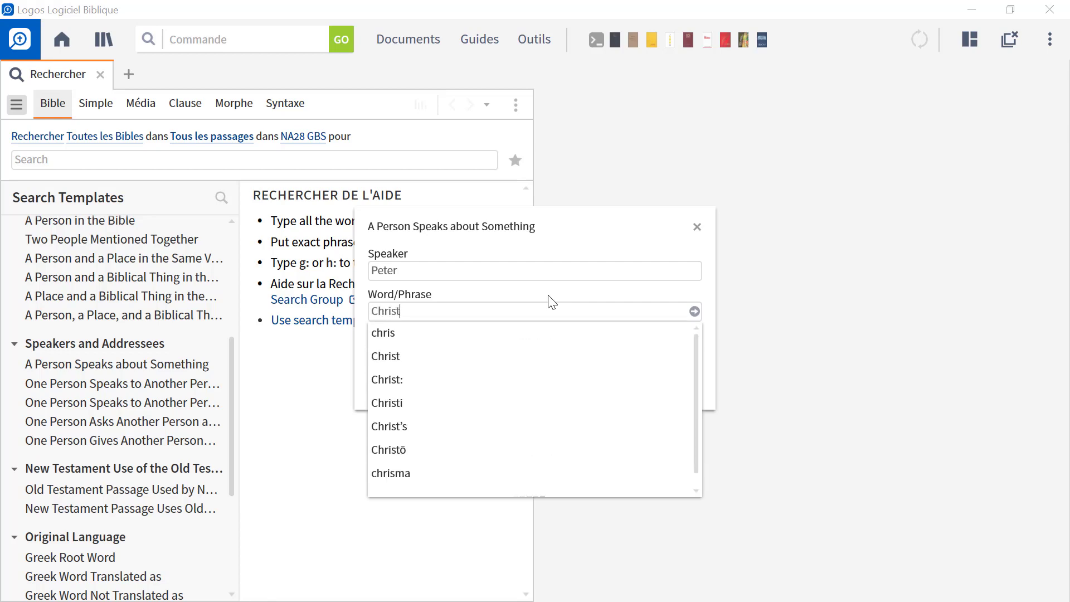
{"action": "left_click", "coordinate": [544, 339]}
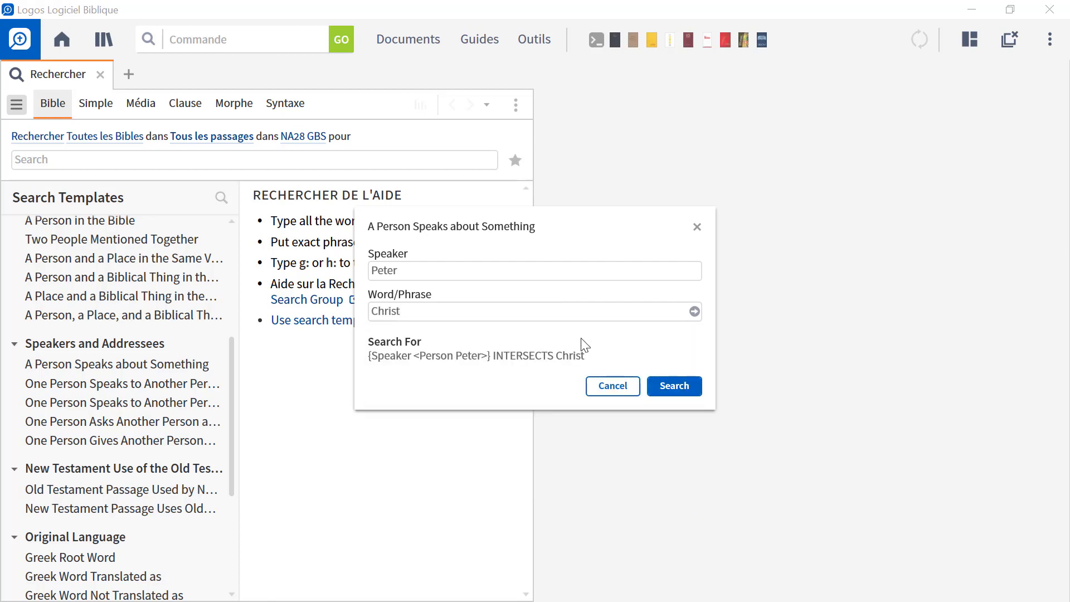
{"action": "left_click", "coordinate": [674, 386]}
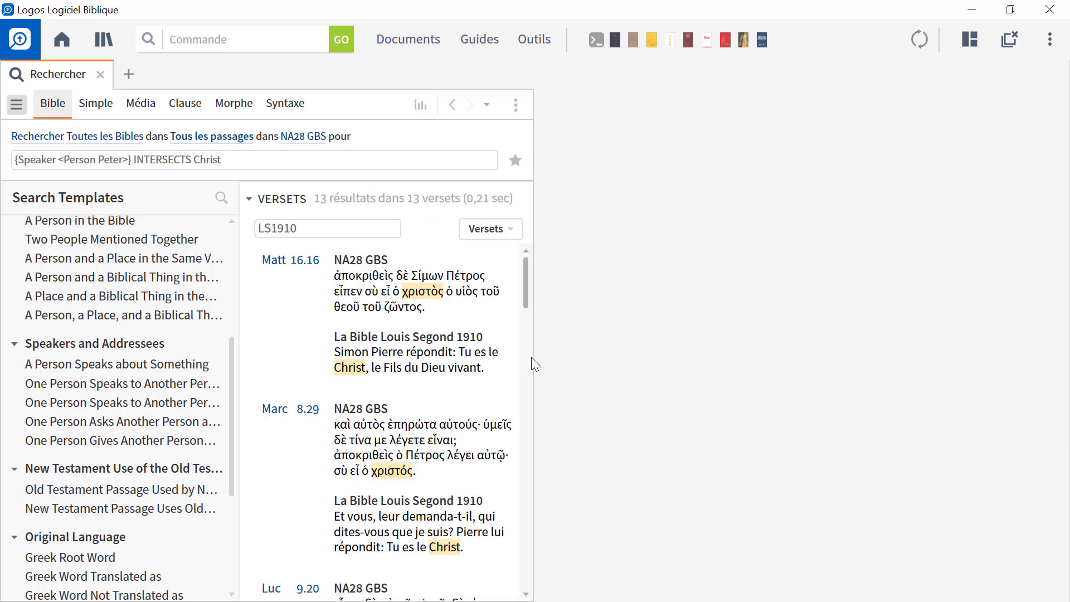
- Widen the search panel to review the verse results and the other search templates, and close the search
{"action": "left_click_drag", "start_coordinate": [533, 362], "coordinate": [861, 363]}
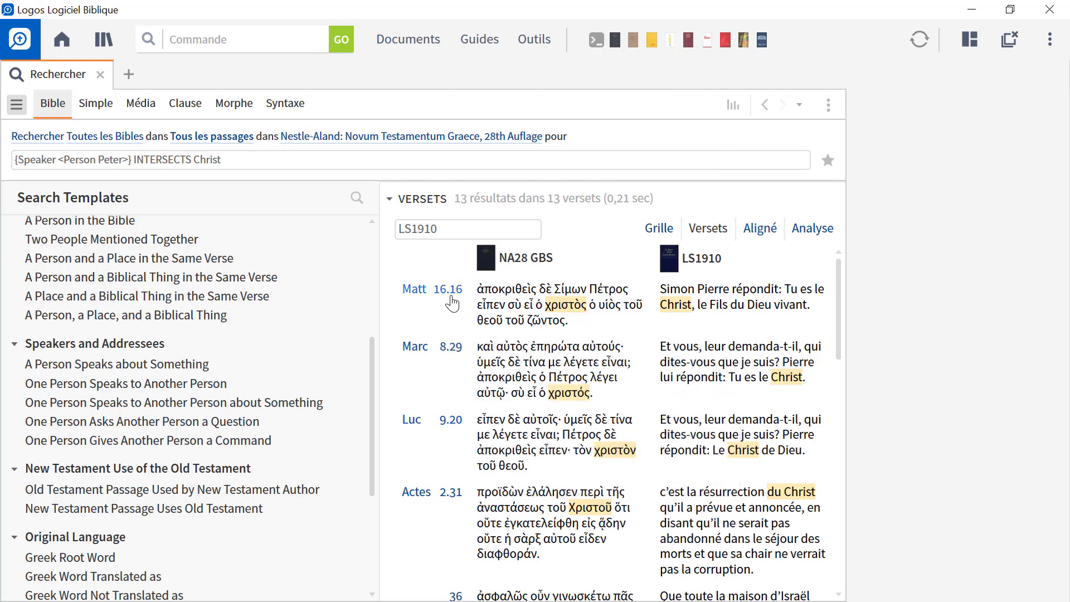
{"action": "mouse_move", "coordinate": [446, 455]}
{"action": "scroll", "coordinate": [108, 369], "scroll_direction": "down", "scroll_amount": 3}
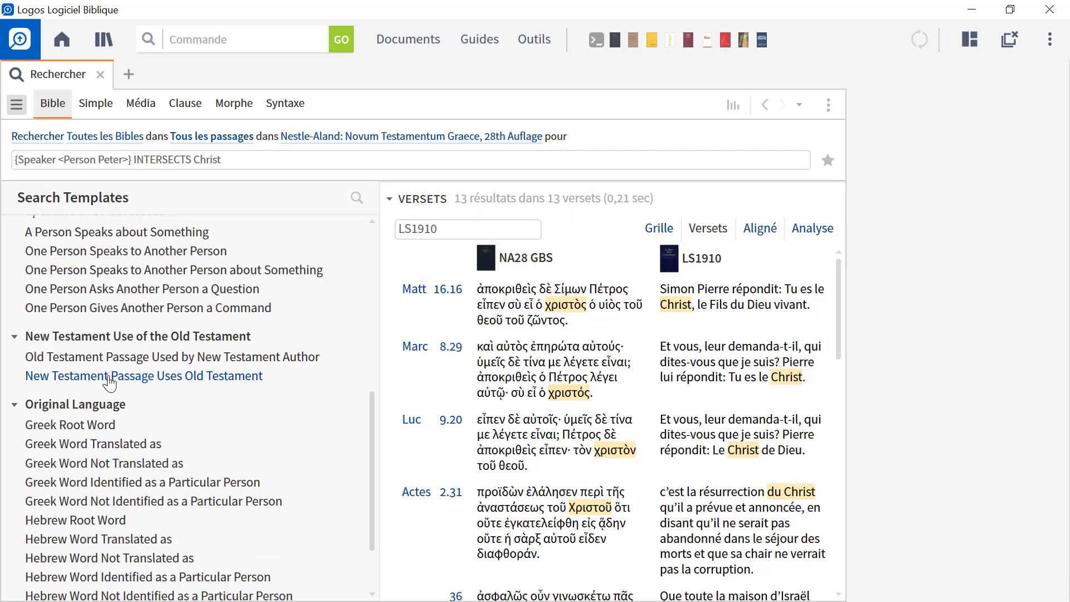
{"action": "scroll", "coordinate": [109, 377], "scroll_direction": "up", "scroll_amount": 9}
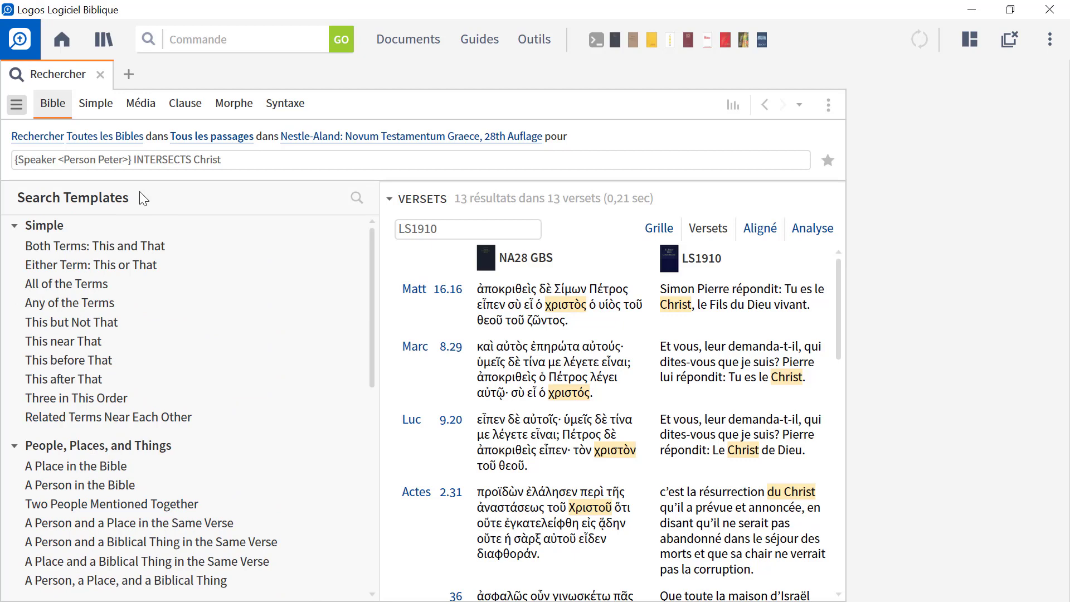
{"action": "left_click", "coordinate": [100, 74]}
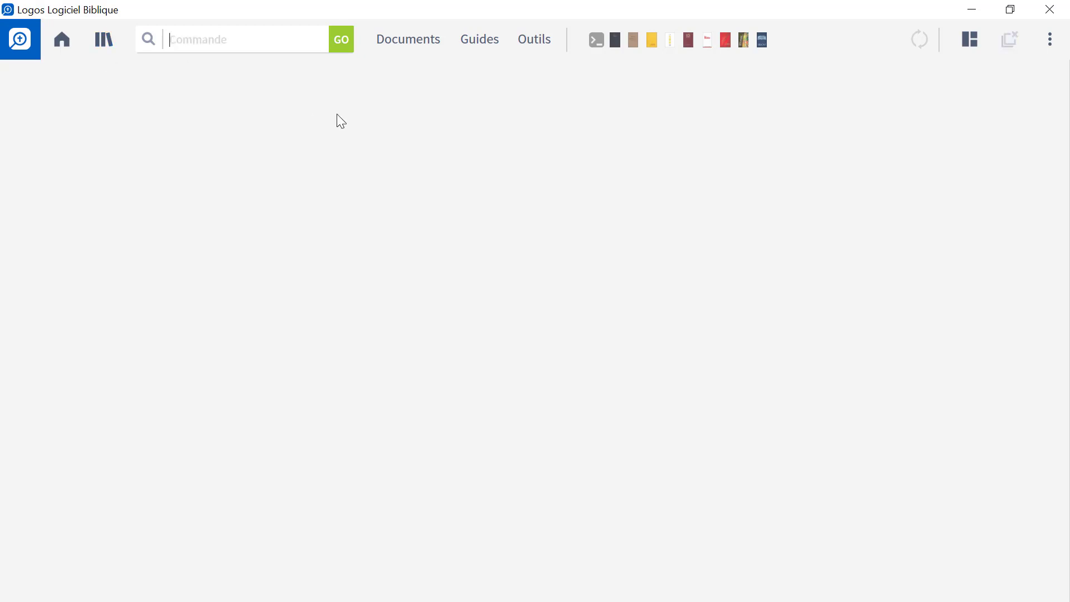
- Open the documents list and browse the publicly shared documents
{"action": "left_click", "coordinate": [413, 36]}
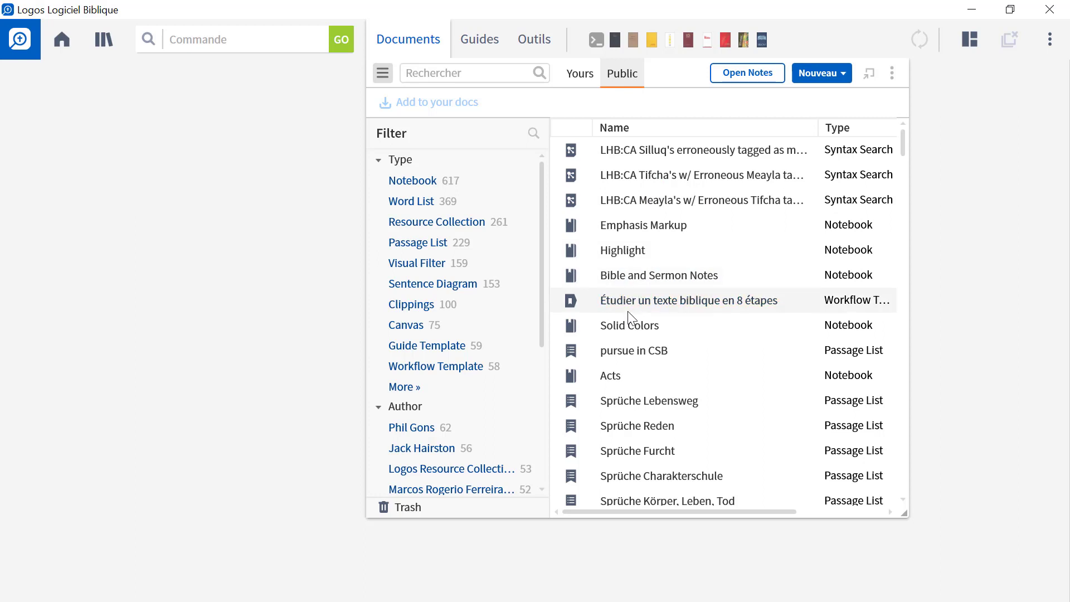
{"action": "scroll", "coordinate": [628, 311], "scroll_direction": "down", "scroll_amount": 4}
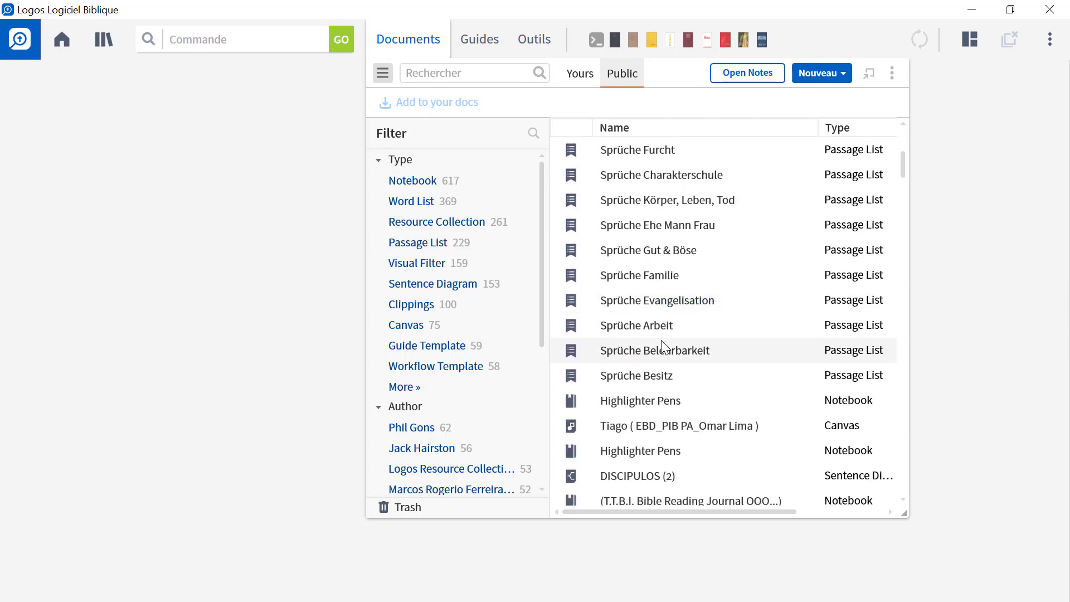
{"action": "left_click", "coordinate": [662, 335]}
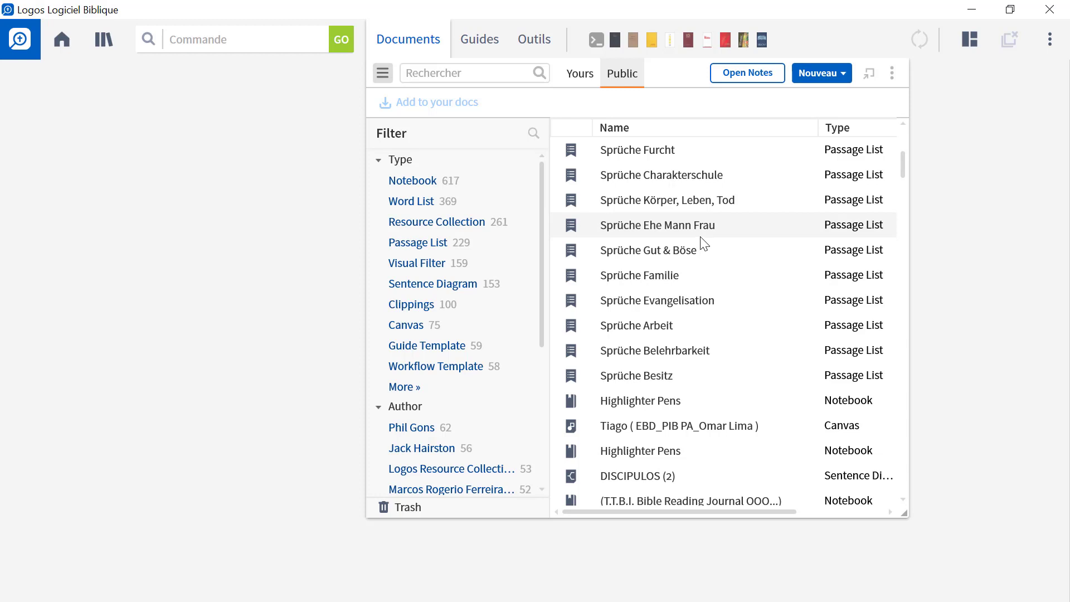
{"action": "scroll", "coordinate": [629, 240], "scroll_direction": "down", "scroll_amount": 4}
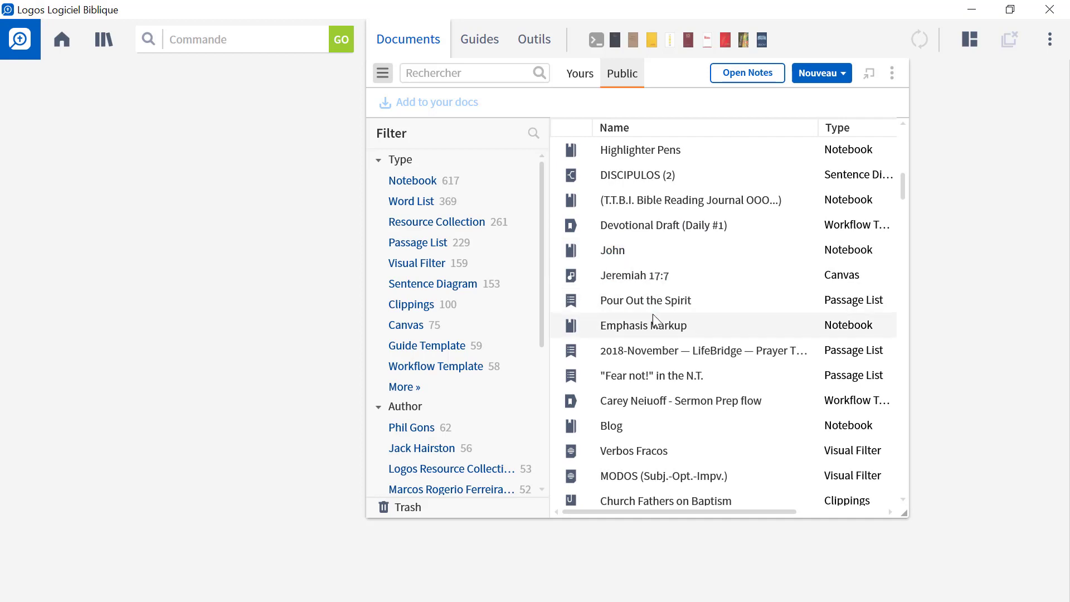
{"action": "scroll", "coordinate": [628, 293], "scroll_direction": "down", "scroll_amount": 5}
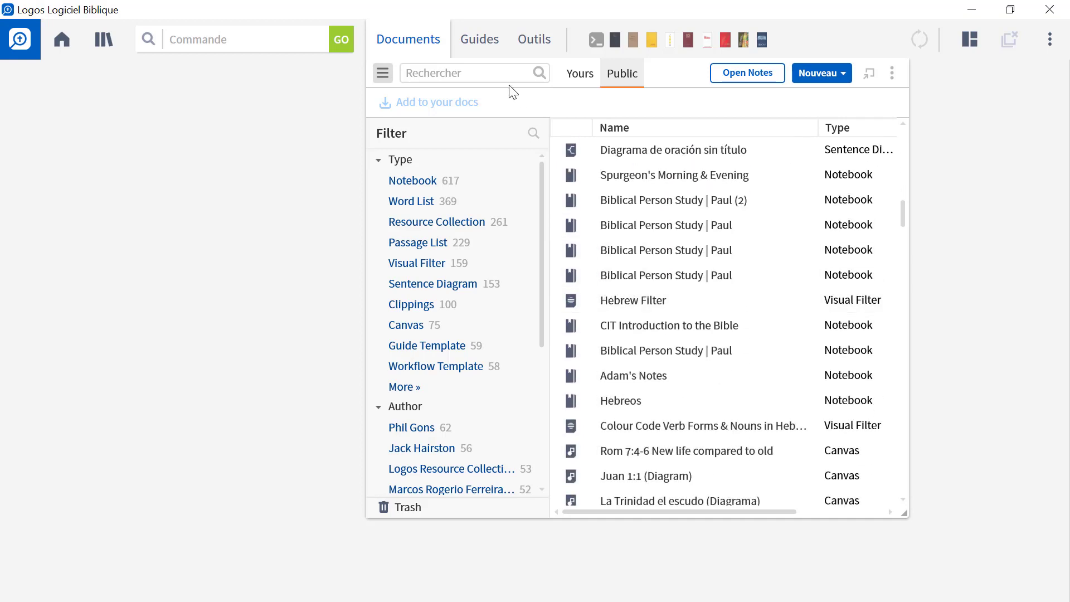
- Open the list of guides and look through the started and available workflows
{"action": "left_click", "coordinate": [486, 47]}
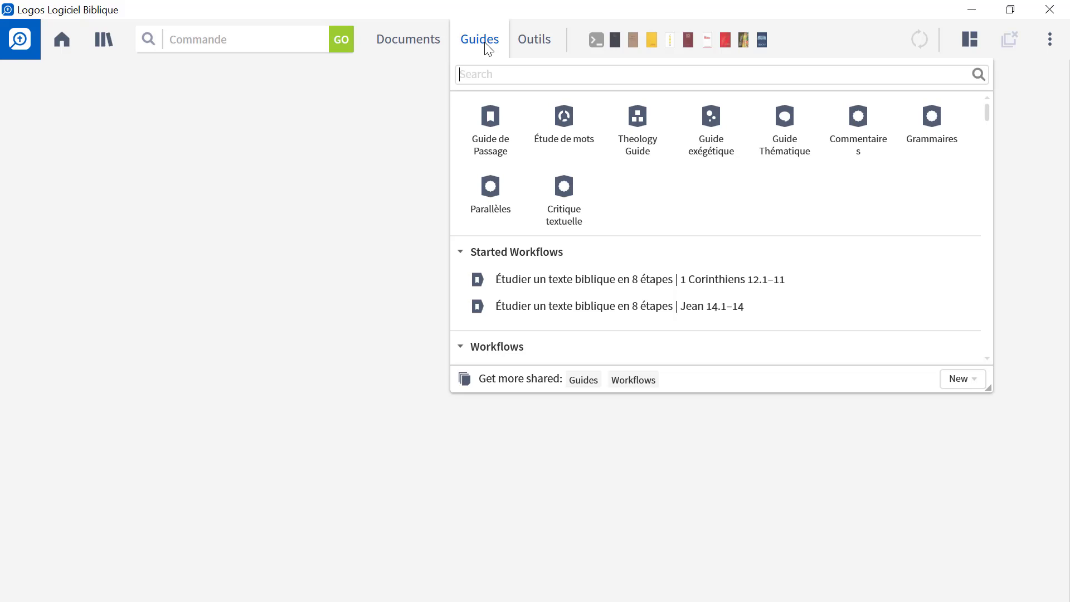
{"action": "left_click", "coordinate": [436, 40]}
{"action": "left_click", "coordinate": [479, 39]}
{"action": "scroll", "coordinate": [542, 176], "scroll_direction": "down", "scroll_amount": 10}
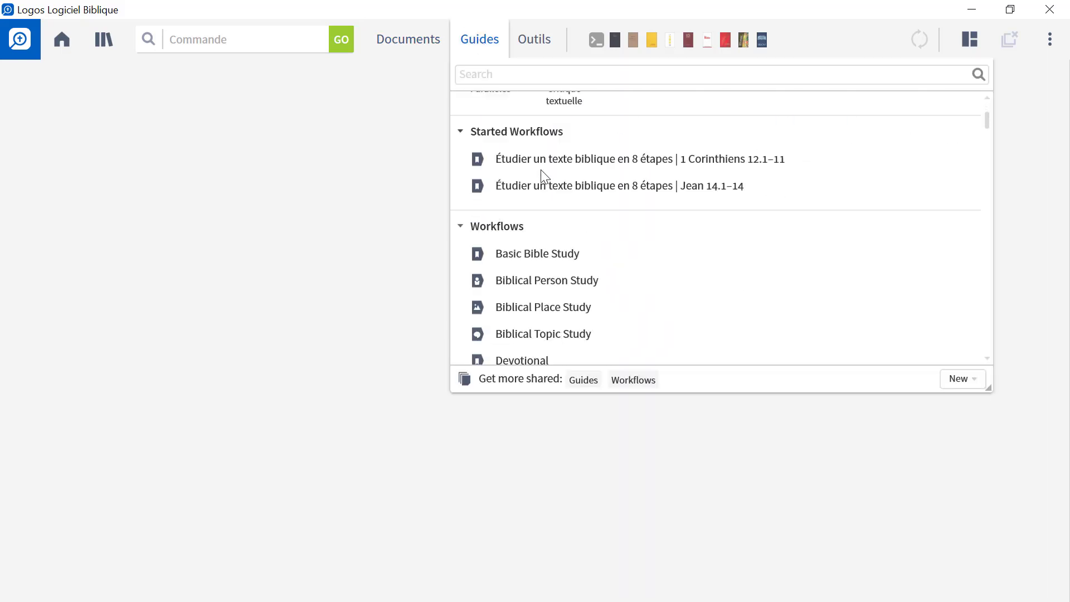
{"action": "scroll", "coordinate": [540, 179], "scroll_direction": "down", "scroll_amount": 2}
{"action": "scroll", "coordinate": [538, 176], "scroll_direction": "up", "scroll_amount": 6}
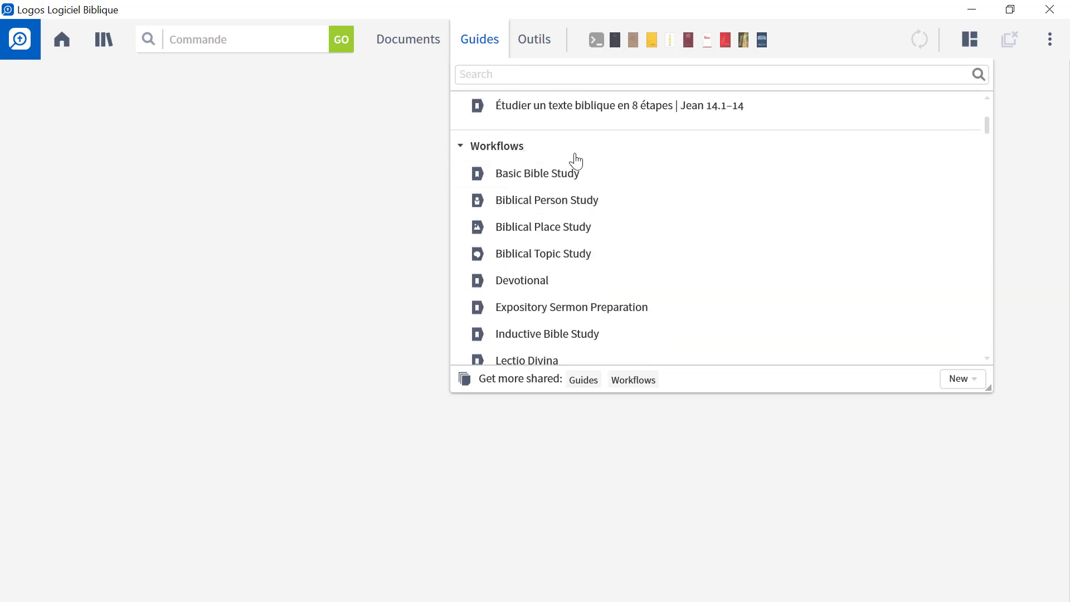
- Open the list of tools and look through its content and passage categories
{"action": "left_click", "coordinate": [537, 43]}
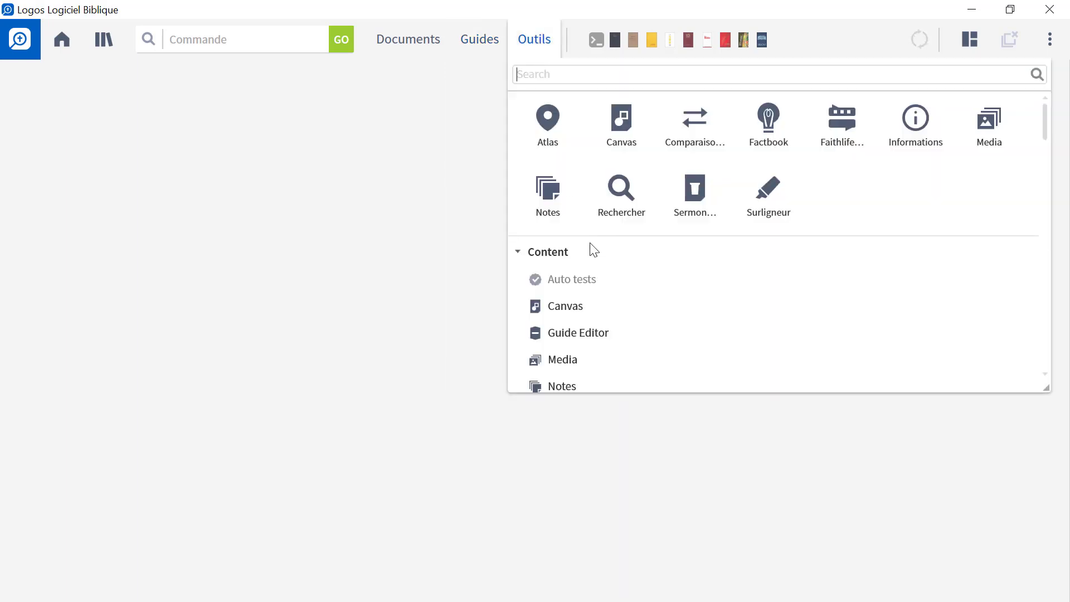
{"action": "scroll", "coordinate": [607, 306], "scroll_direction": "down", "scroll_amount": 3}
{"action": "scroll", "coordinate": [607, 306], "scroll_direction": "down", "scroll_amount": 2}
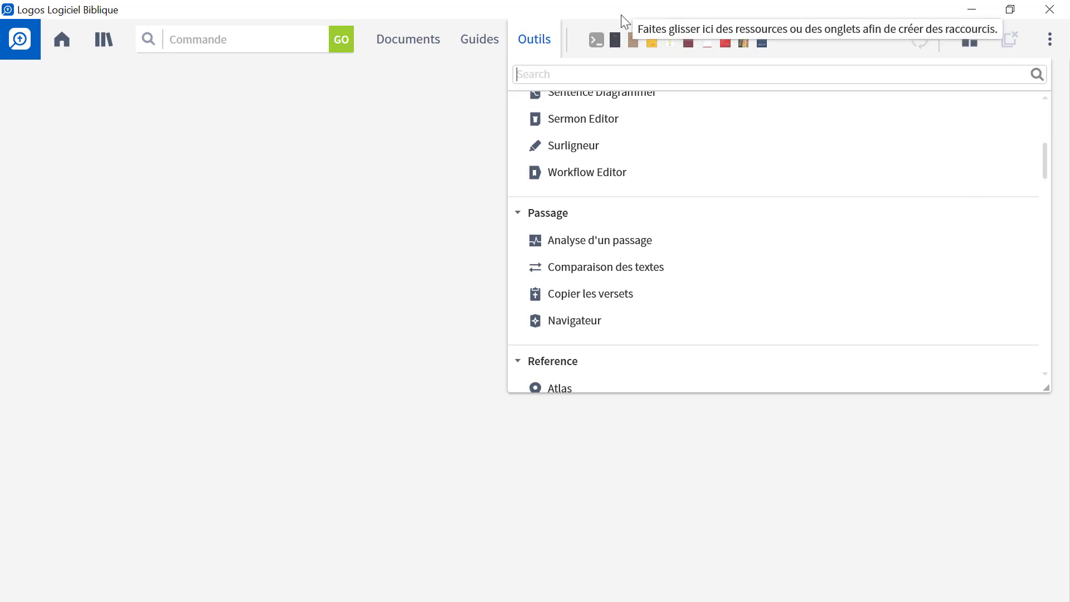
- Open the Nestle-Aland Novum Testamentum Graece, 28th Auflage, from the shortcuts, view its resource information, and return to the text
{"action": "left_click", "coordinate": [617, 41]}
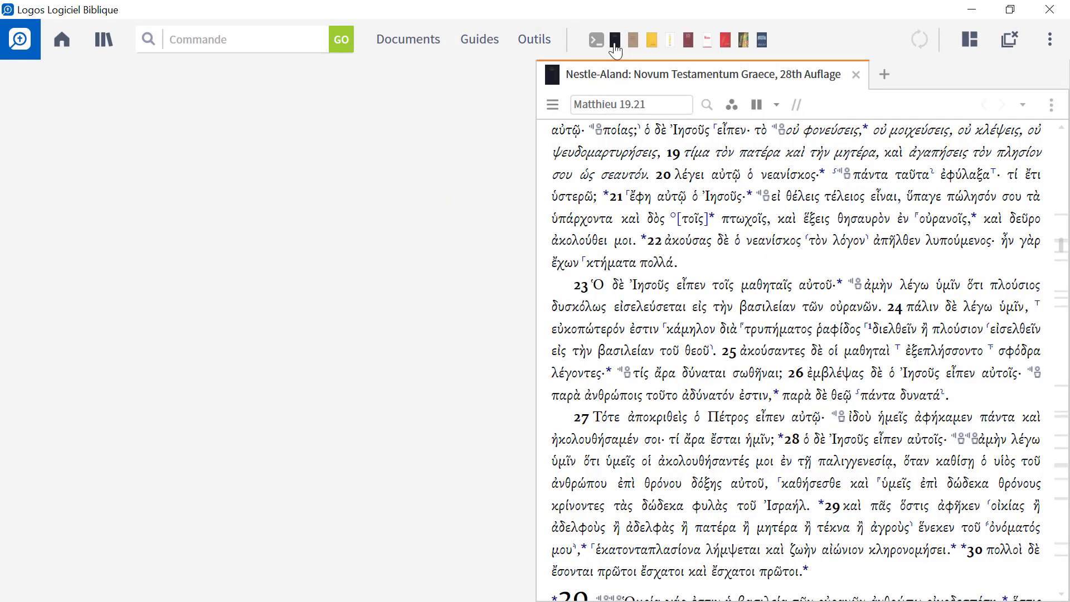
{"action": "left_click", "coordinate": [1052, 105]}
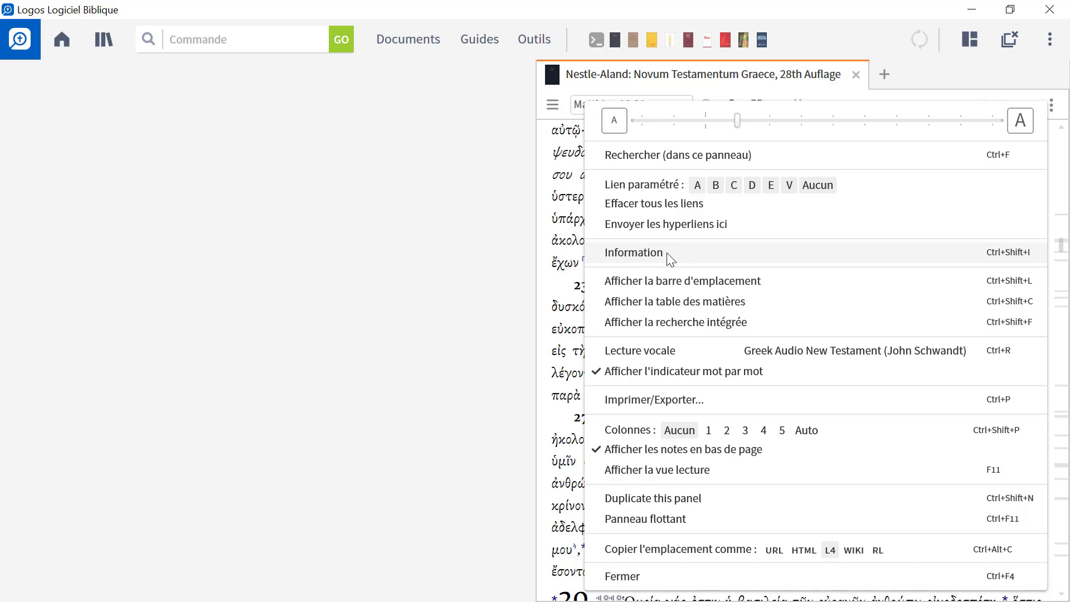
{"action": "left_click", "coordinate": [670, 260]}
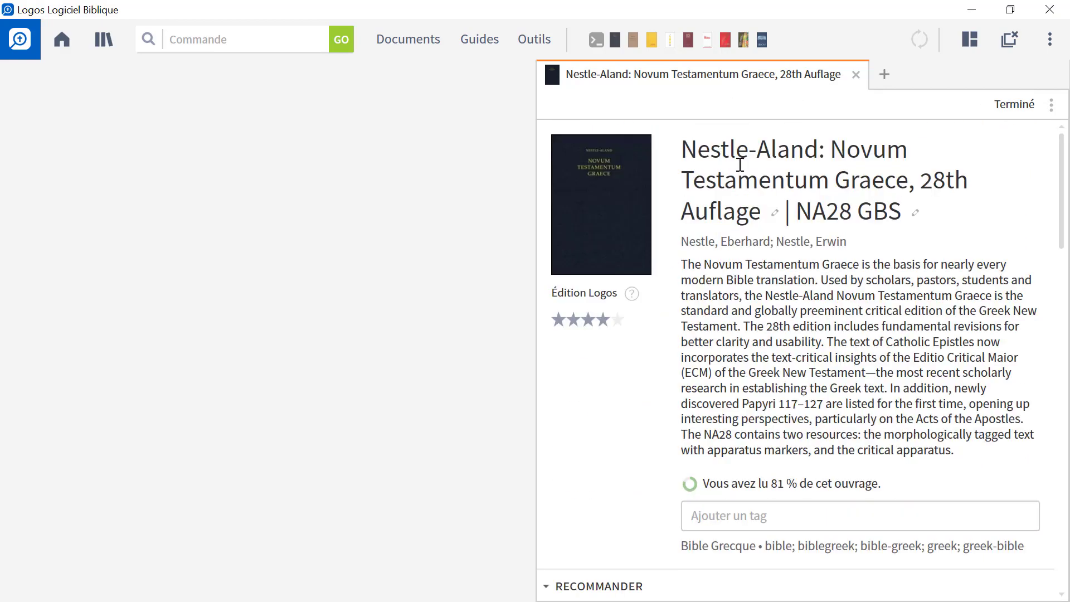
{"action": "left_click", "coordinate": [1007, 109]}
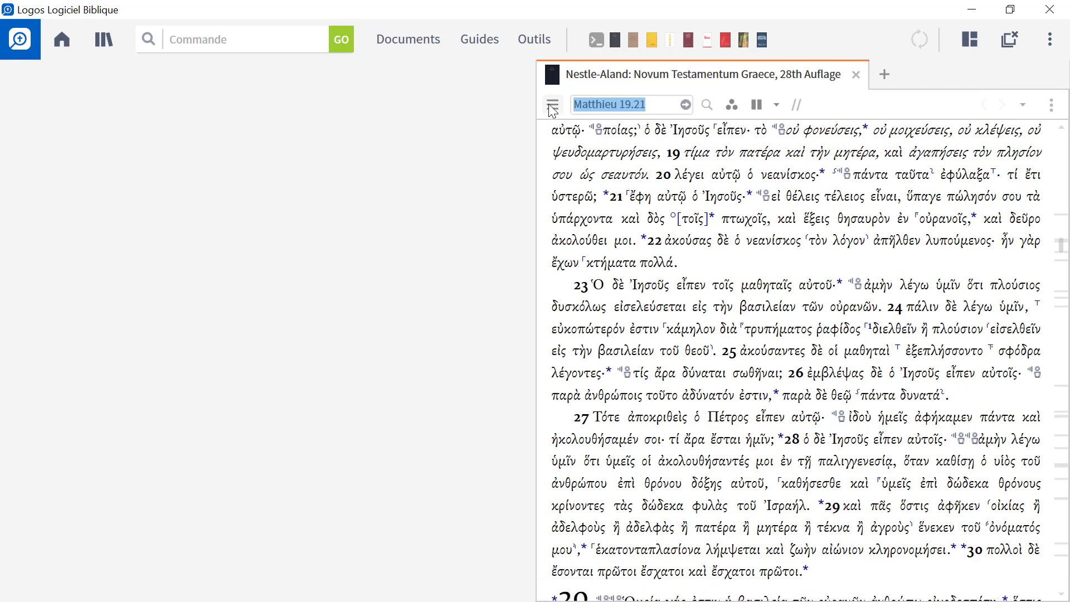
- Look through the Greek New Testament's table of contents from its beginning, hide it again, and widen the resource panel
{"action": "left_click", "coordinate": [553, 106]}
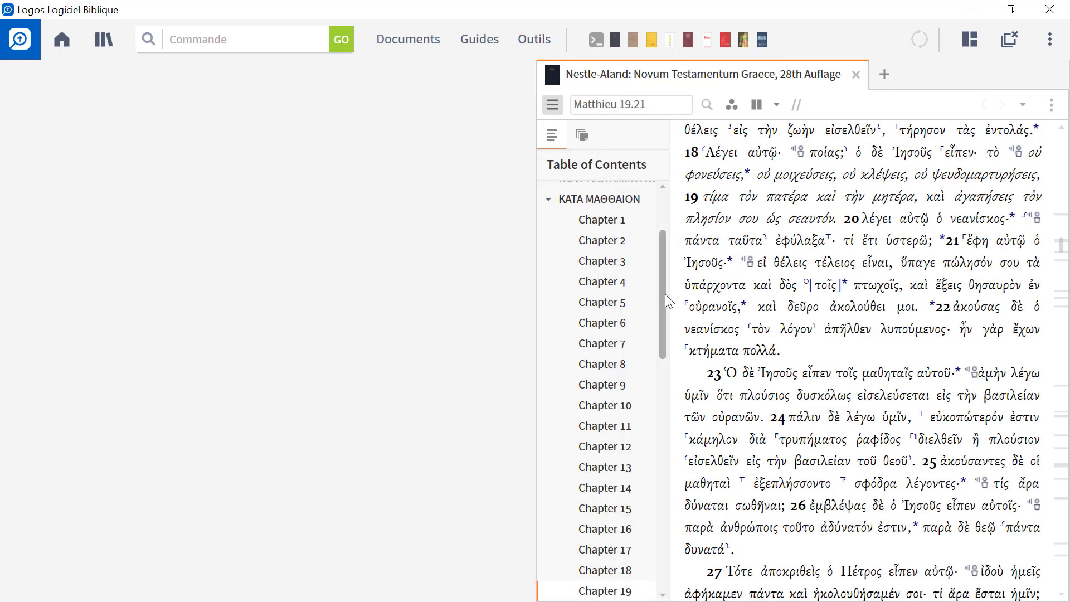
{"action": "scroll", "coordinate": [664, 290], "scroll_direction": "up", "scroll_amount": 3}
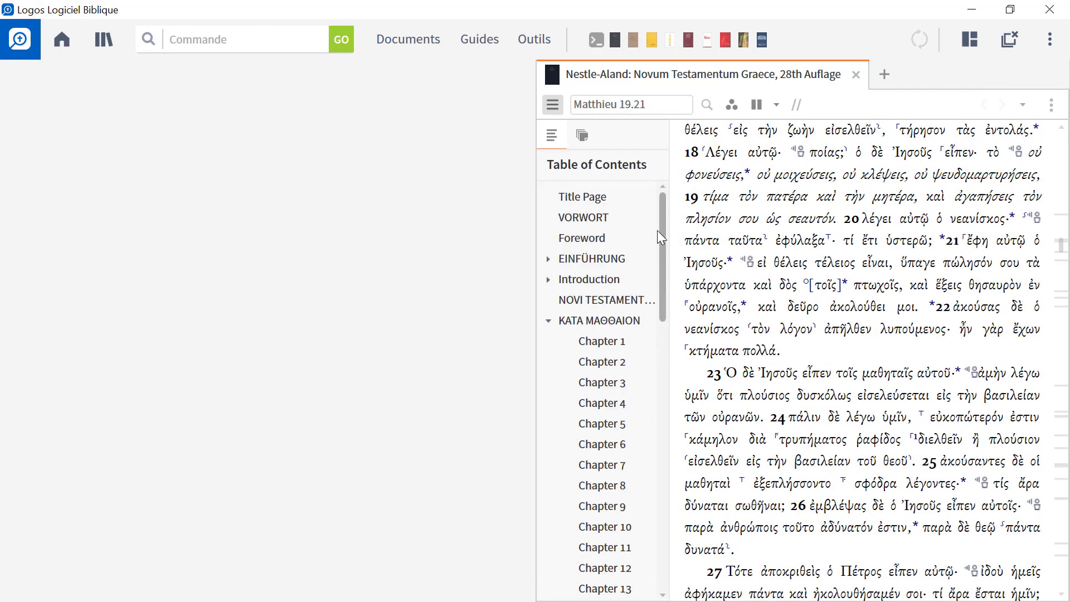
{"action": "left_click", "coordinate": [552, 104]}
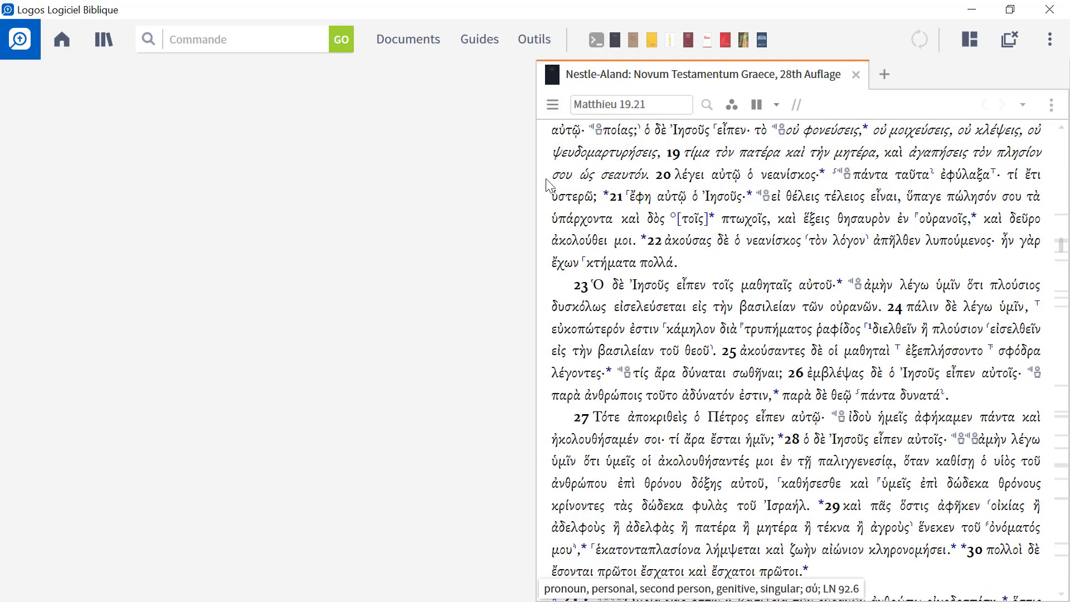
{"action": "left_click_drag", "start_coordinate": [537, 183], "coordinate": [311, 183]}
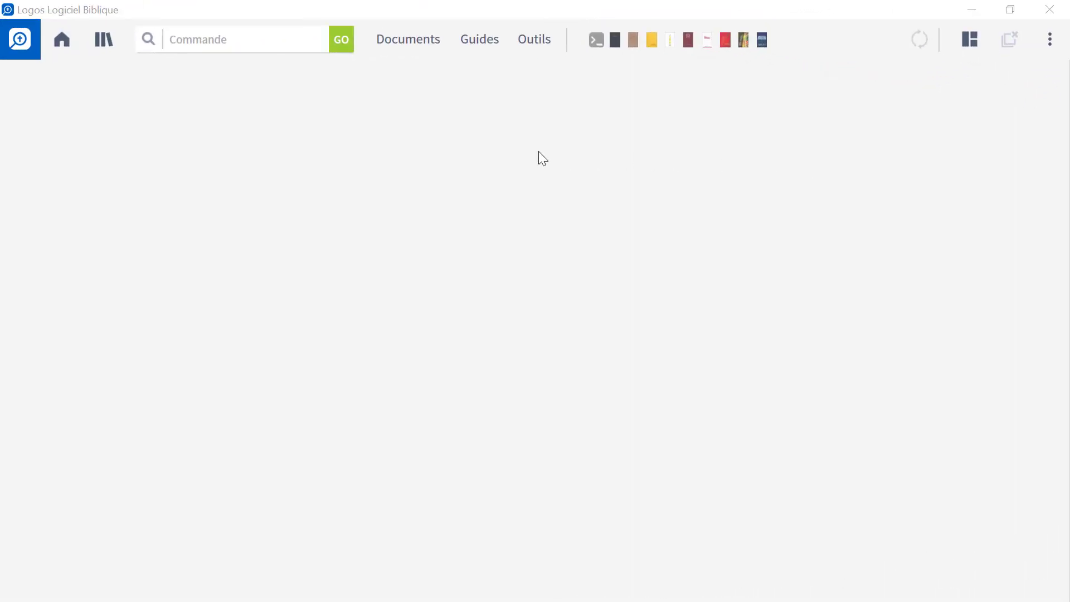
- Look through the workflows in the guides list and open the custom workflow "Étudier un texte biblique en 8 étapes"
{"action": "left_click", "coordinate": [481, 43]}
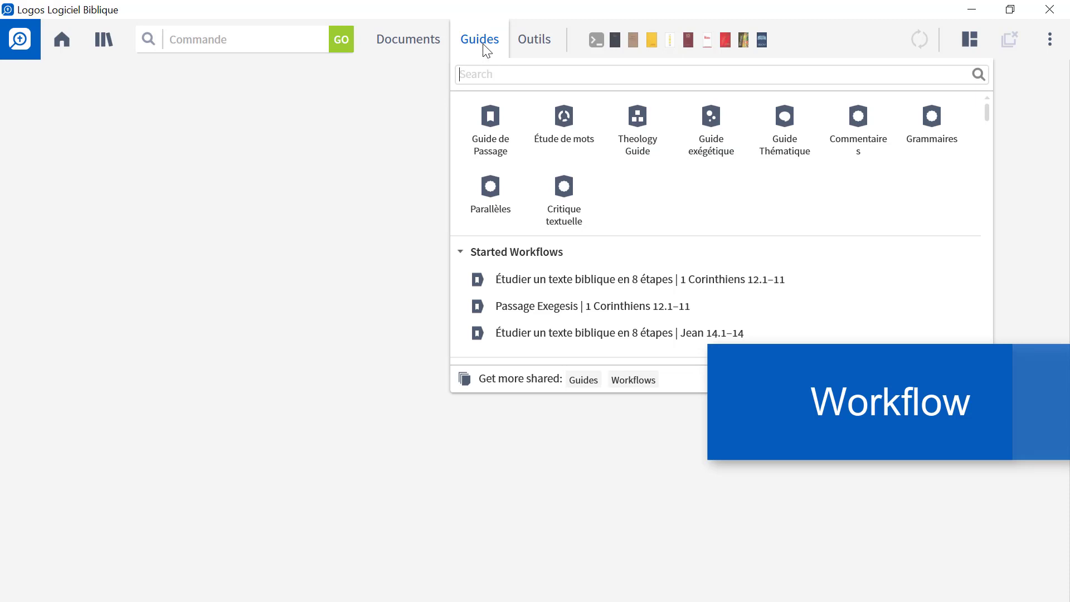
{"action": "scroll", "coordinate": [528, 232], "scroll_direction": "down", "scroll_amount": 5}
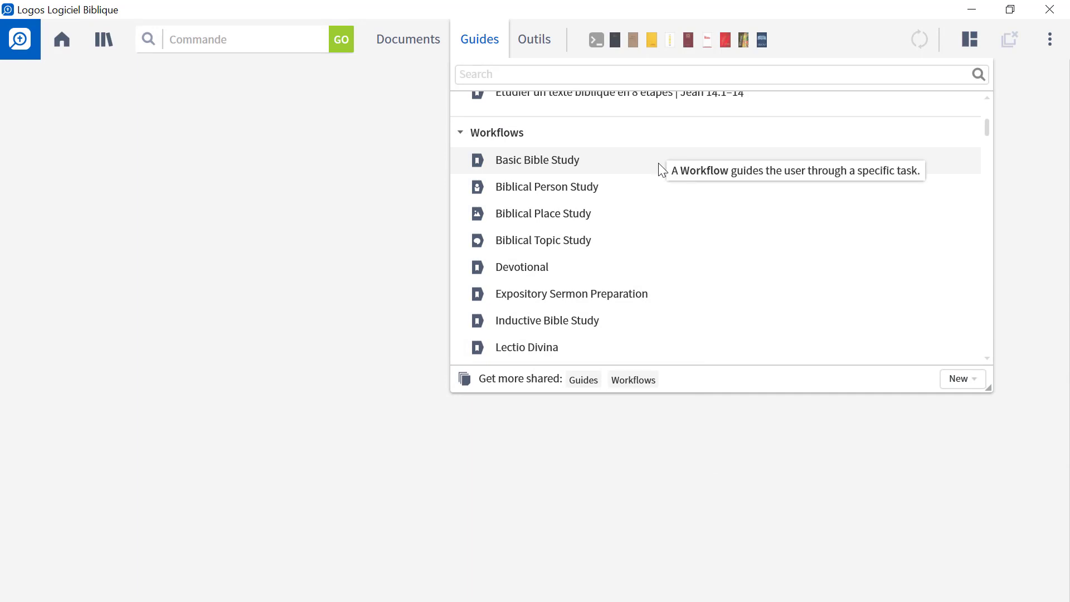
{"action": "scroll", "coordinate": [654, 195], "scroll_direction": "down", "scroll_amount": 3}
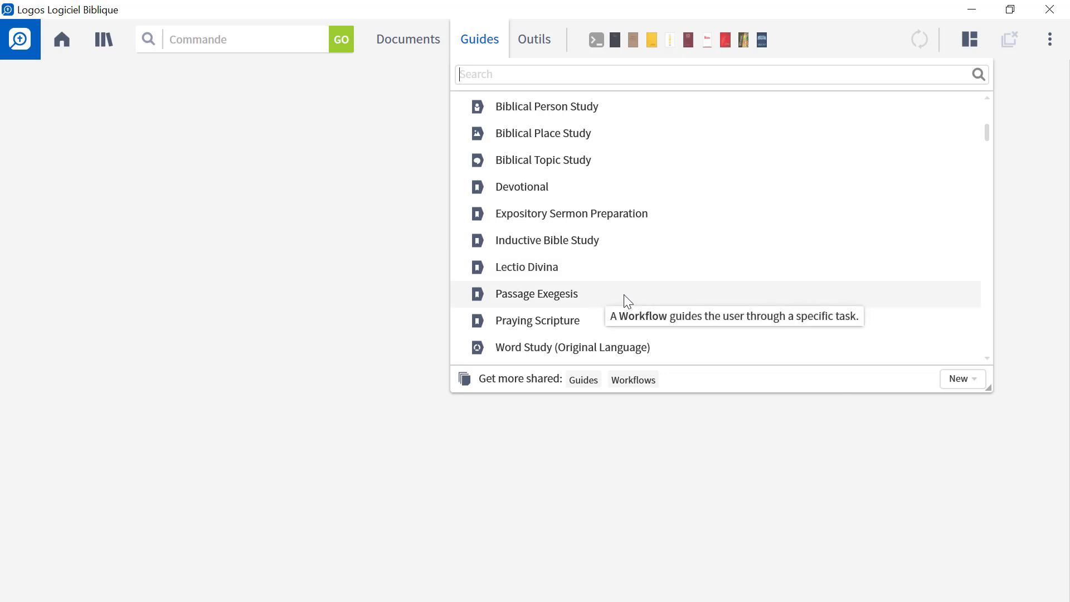
{"action": "scroll", "coordinate": [625, 294], "scroll_direction": "down", "scroll_amount": 1}
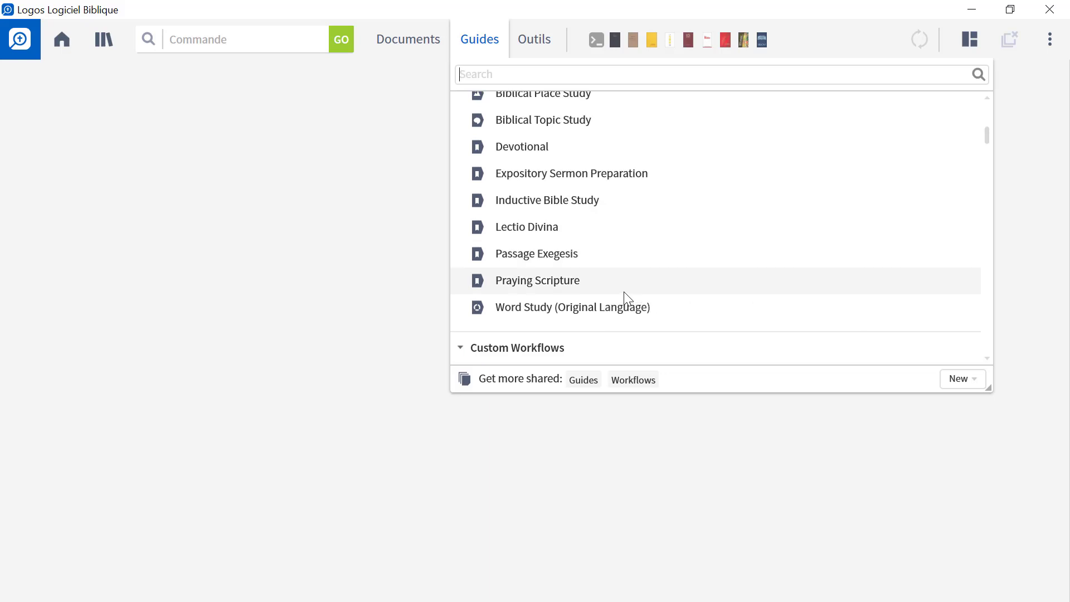
{"action": "scroll", "coordinate": [624, 292], "scroll_direction": "down", "scroll_amount": 1}
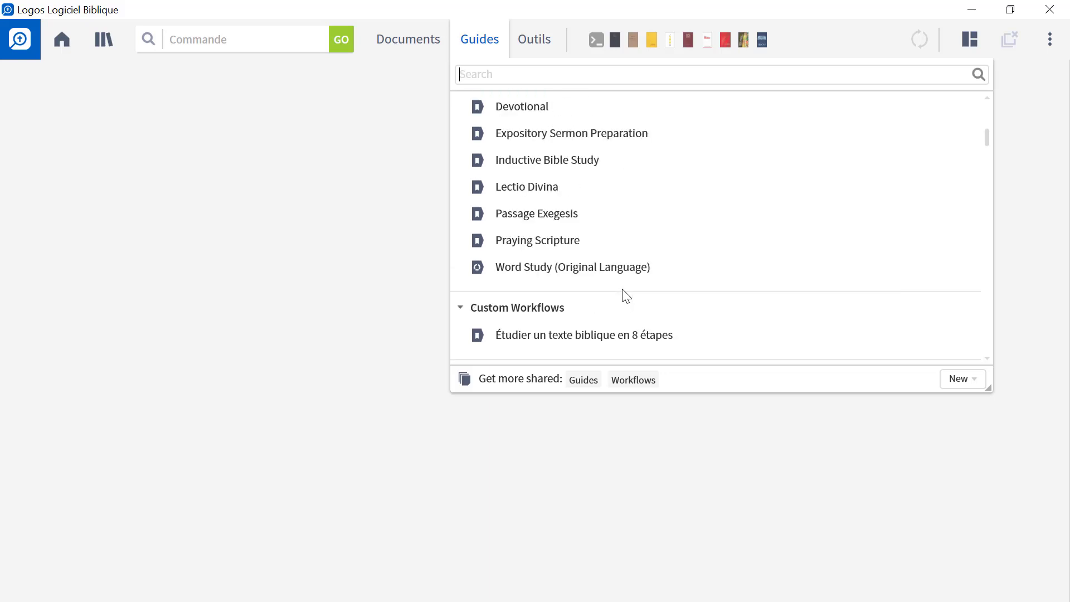
{"action": "scroll", "coordinate": [626, 295], "scroll_direction": "down", "scroll_amount": 1}
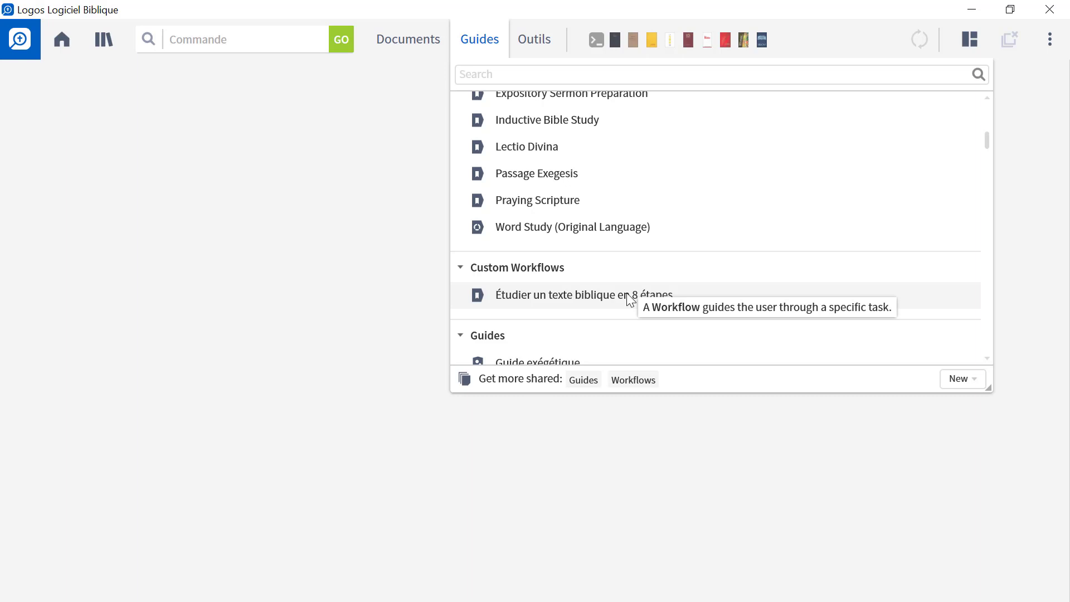
{"action": "left_click", "coordinate": [691, 299]}
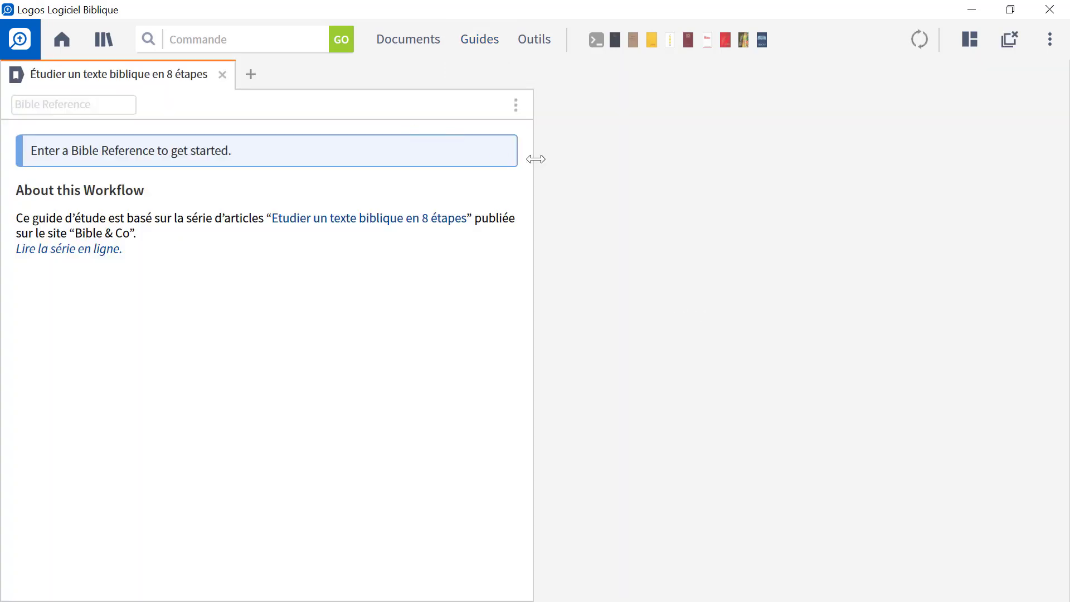
- Widen the workflow panel and start the workflow on the passage 1 Corinthiens 12.1–11
{"action": "left_click_drag", "start_coordinate": [536, 159], "coordinate": [667, 160]}
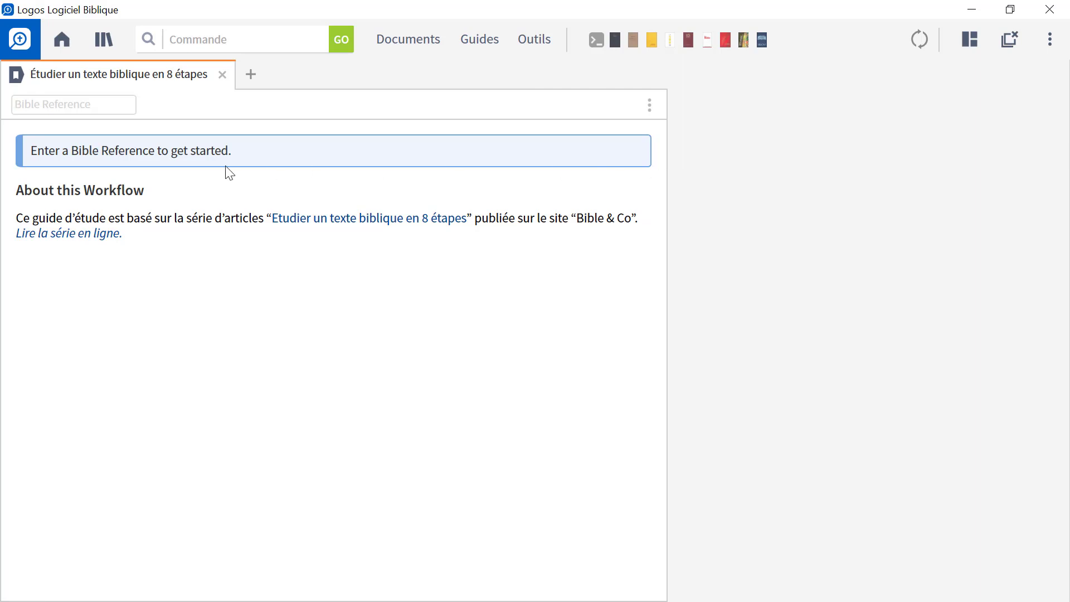
{"action": "left_click", "coordinate": [111, 105]}
{"action": "type", "text": "1 C"}
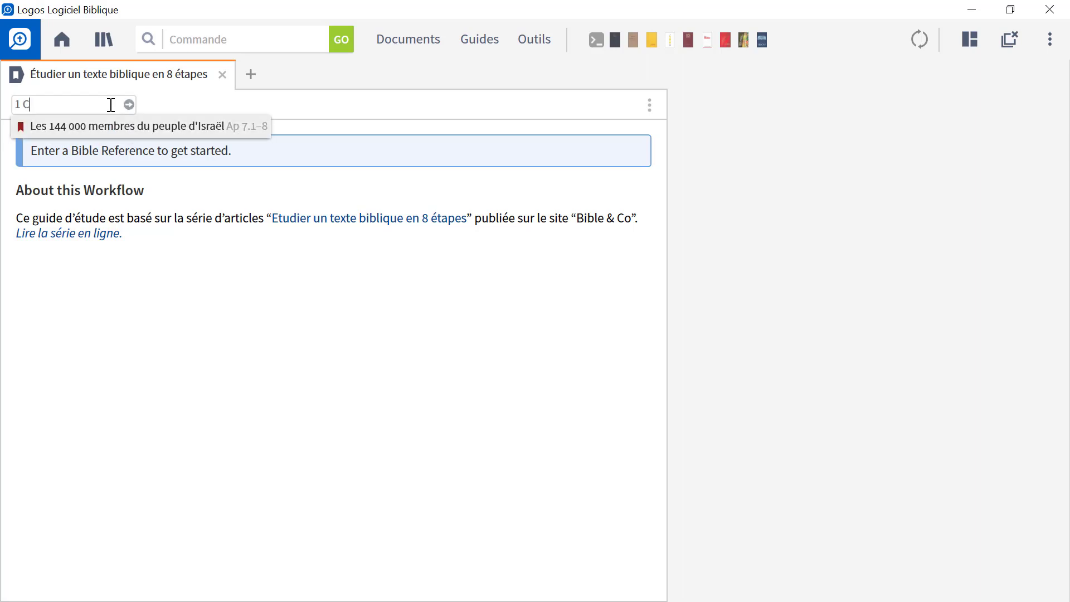
{"action": "type", "text": "orinthiens"}
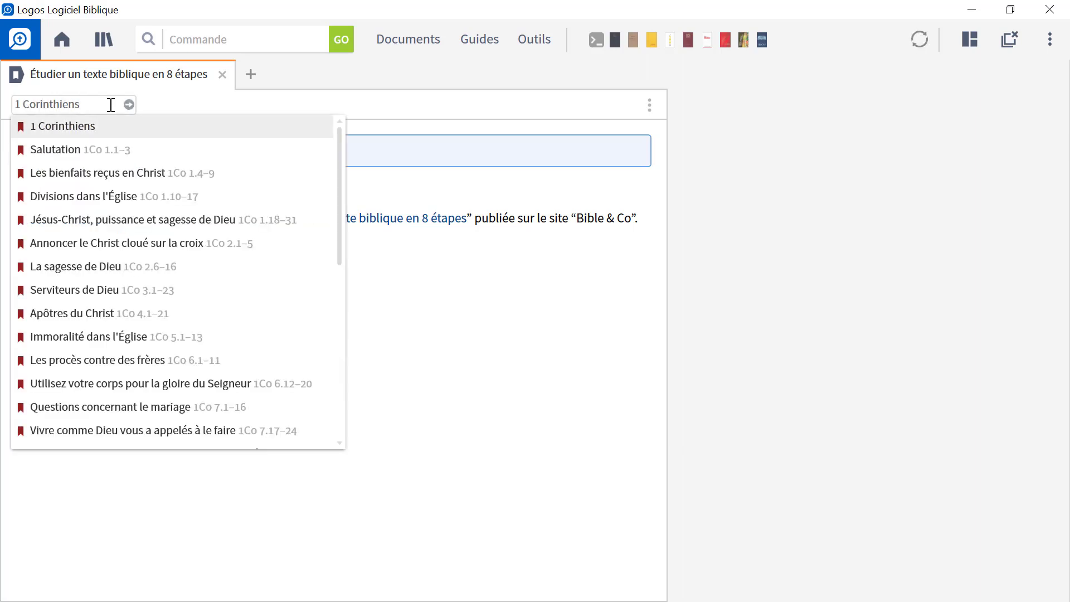
{"action": "type", "text": " 12"}
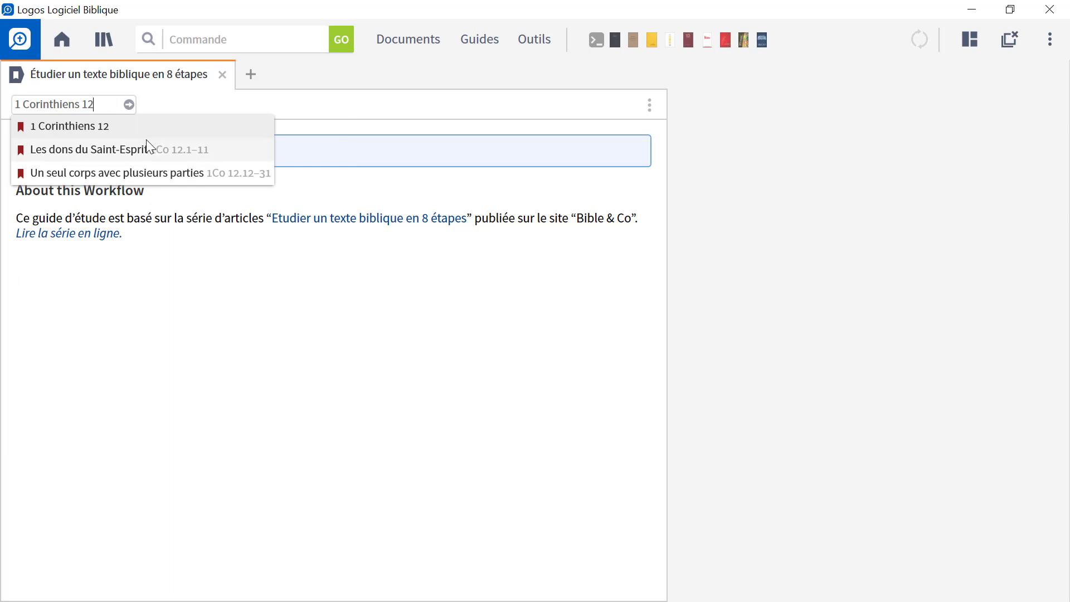
{"action": "left_click", "coordinate": [166, 151]}
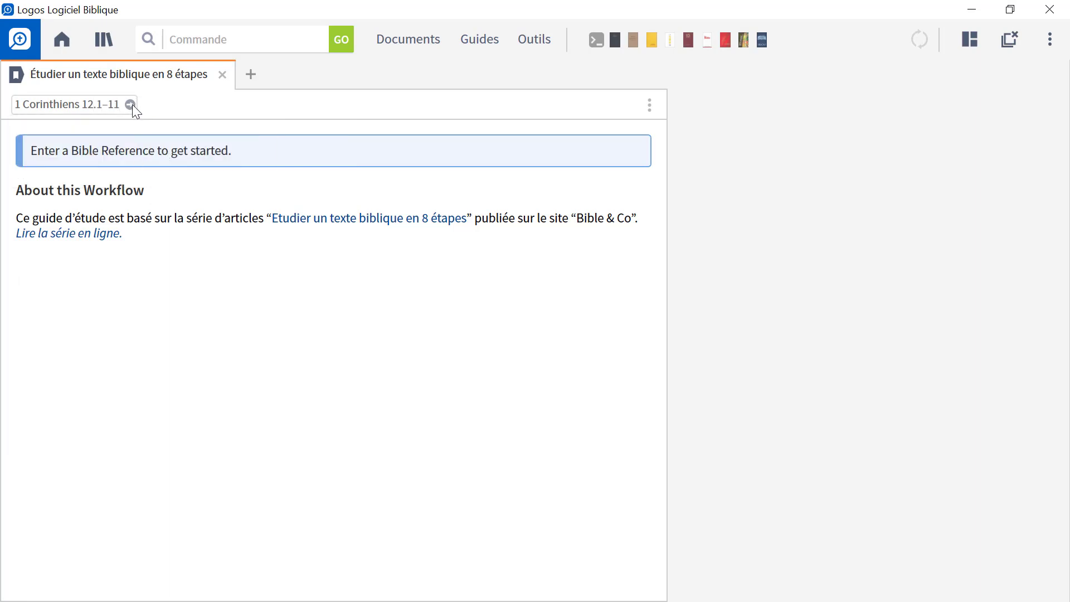
{"action": "left_click", "coordinate": [132, 105]}
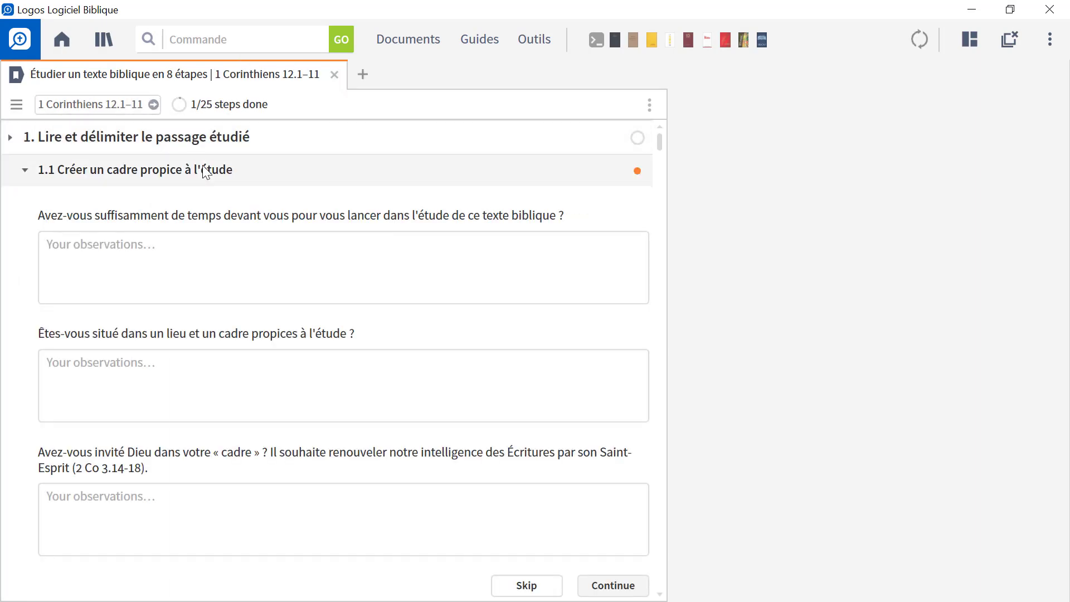
- Collapse sections 1.1 and 1.2 of the workflow, and expand both again to review their contents
{"action": "left_click", "coordinate": [26, 167]}
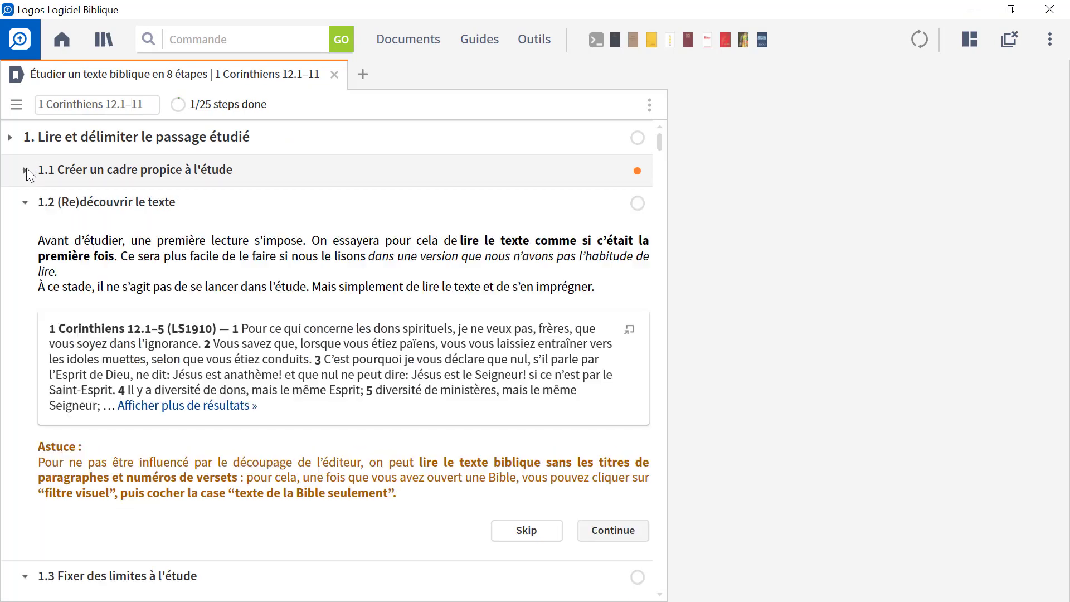
{"action": "left_click", "coordinate": [24, 201]}
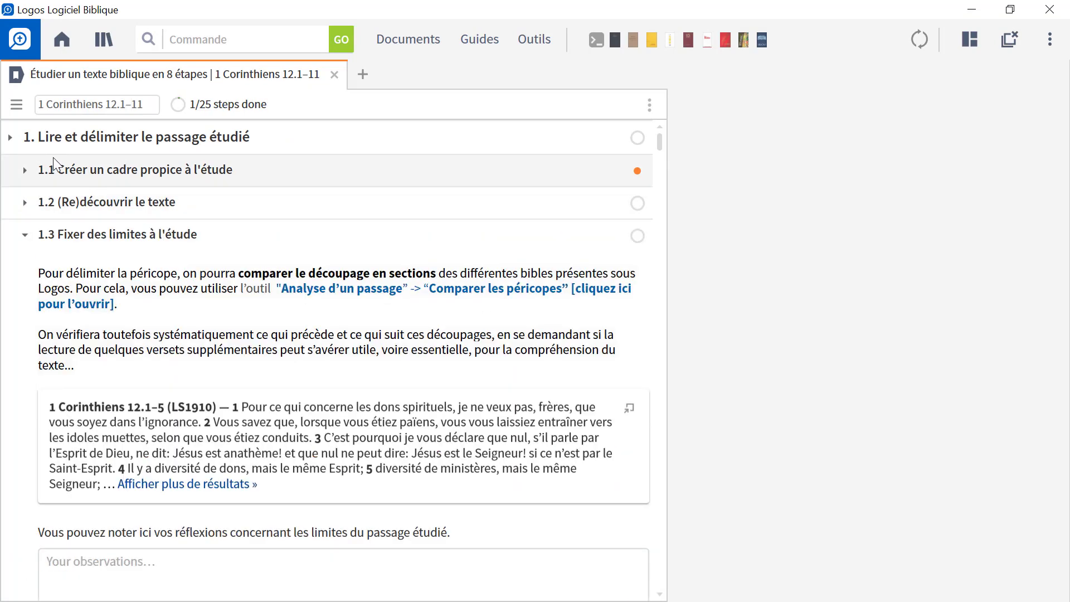
{"action": "left_click", "coordinate": [25, 171]}
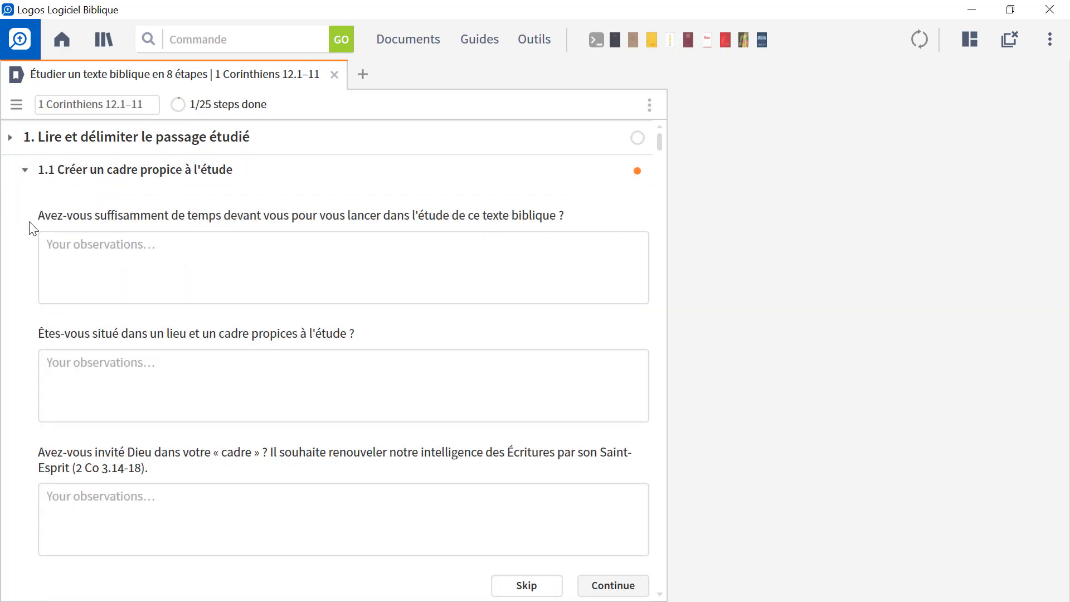
{"action": "scroll", "coordinate": [35, 226], "scroll_direction": "down", "scroll_amount": 3}
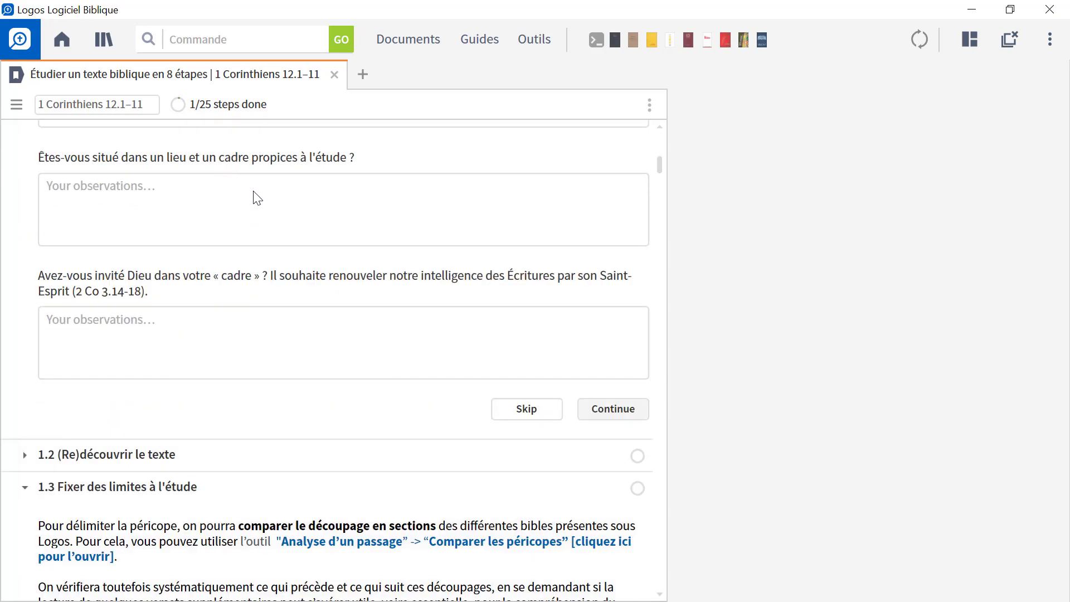
{"action": "scroll", "coordinate": [255, 206], "scroll_direction": "down", "scroll_amount": 4}
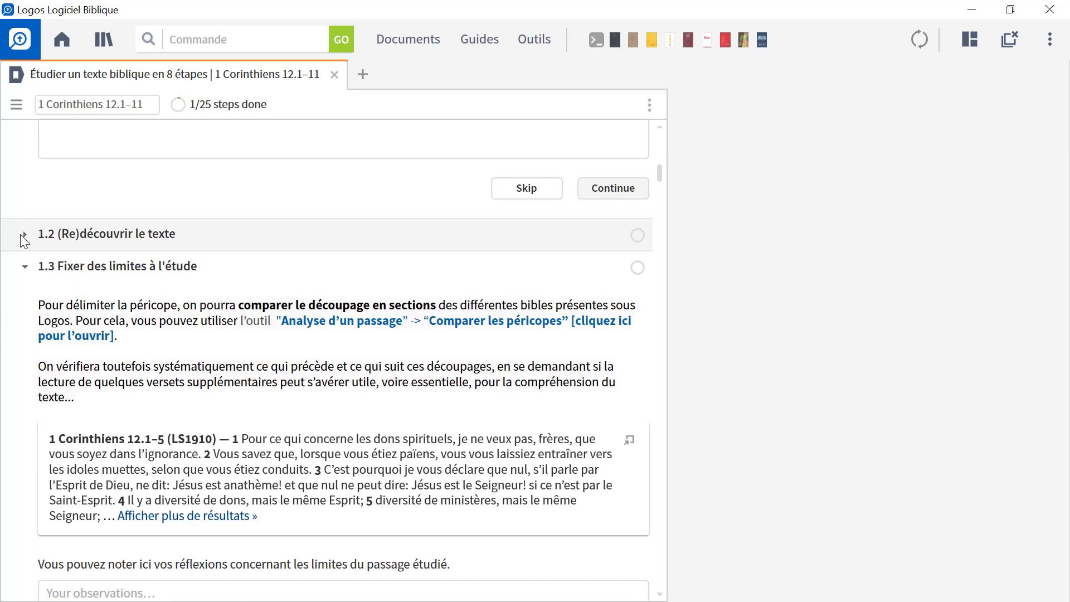
{"action": "left_click", "coordinate": [22, 235]}
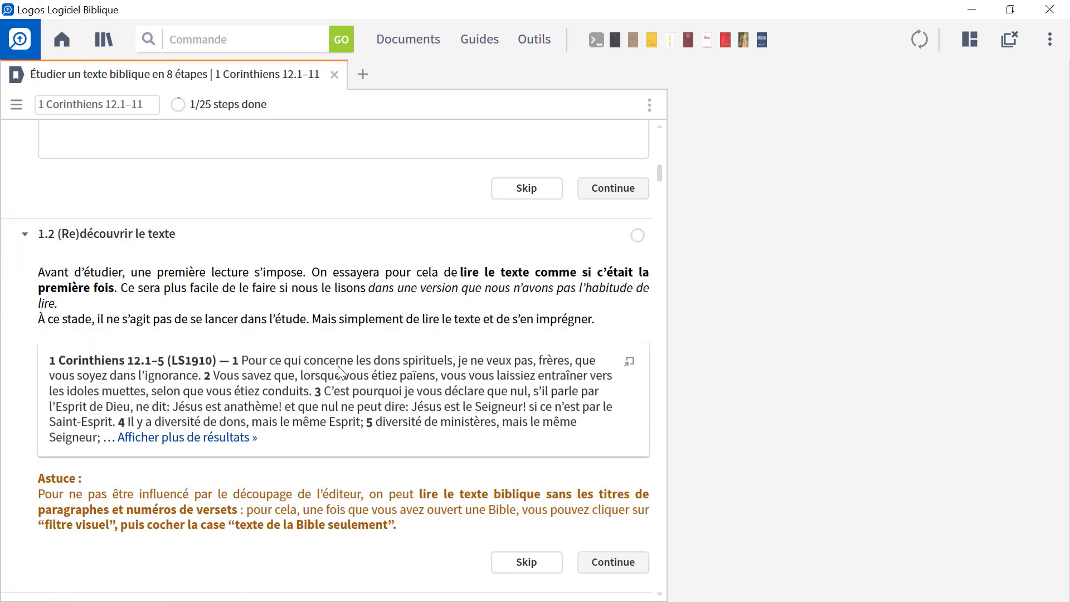
- Read on to section 1.3, open its linked "Comparer les péricopes" passage analysis, and close that window after viewing it
{"action": "scroll", "coordinate": [277, 393], "scroll_direction": "down", "scroll_amount": 2}
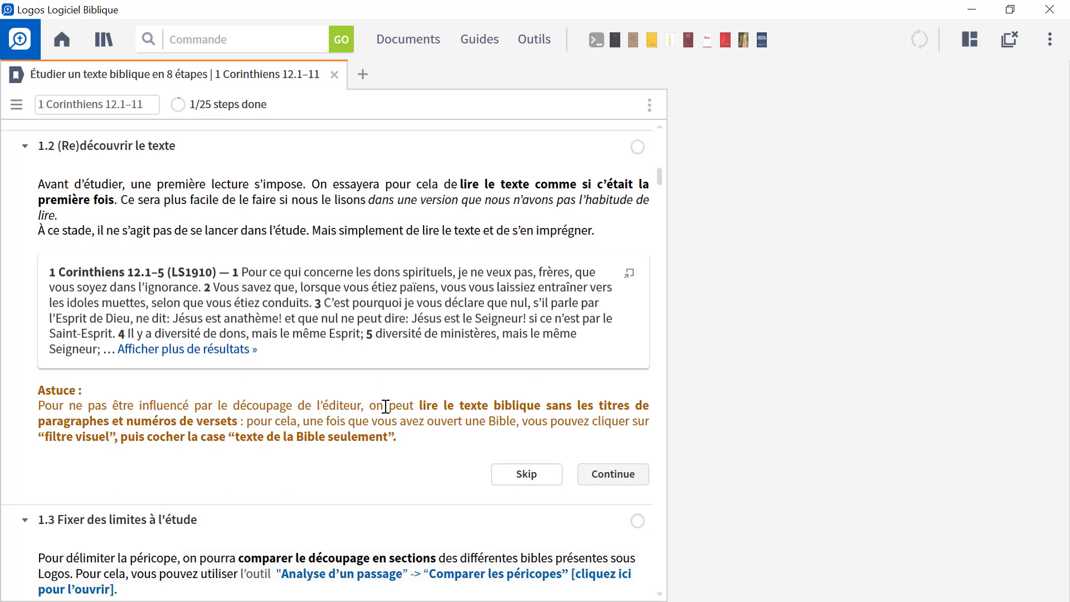
{"action": "scroll", "coordinate": [148, 427], "scroll_direction": "down", "scroll_amount": 1}
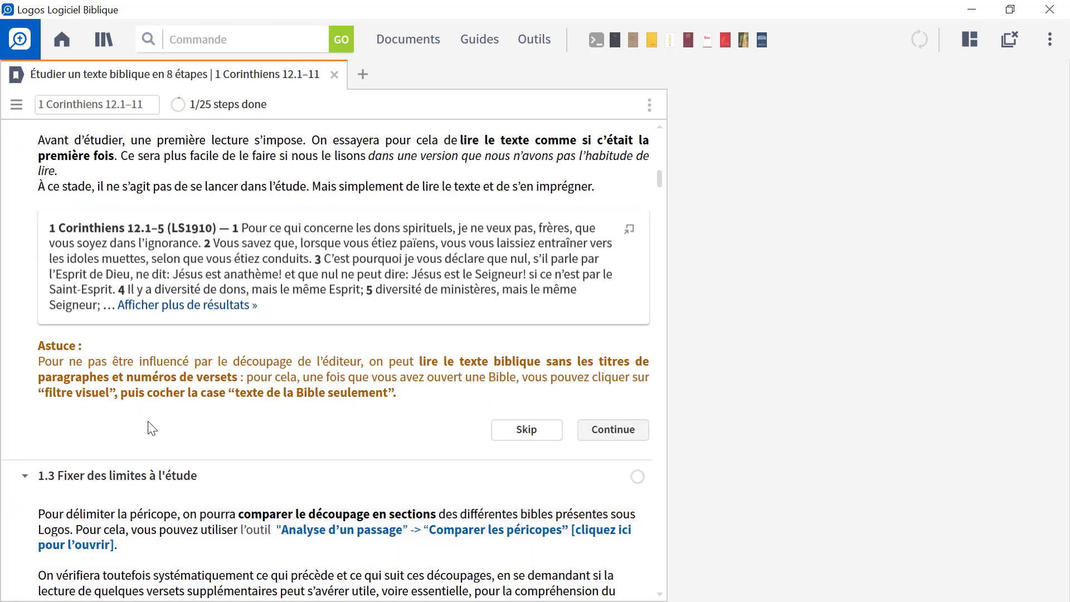
{"action": "scroll", "coordinate": [150, 371], "scroll_direction": "down", "scroll_amount": 5}
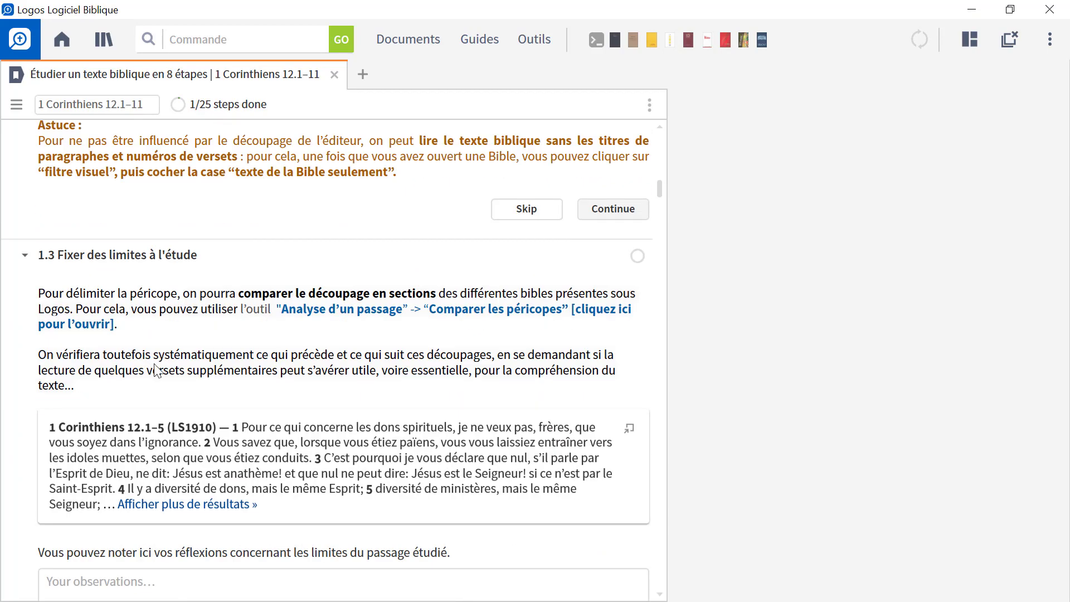
{"action": "scroll", "coordinate": [156, 371], "scroll_direction": "down", "scroll_amount": 2}
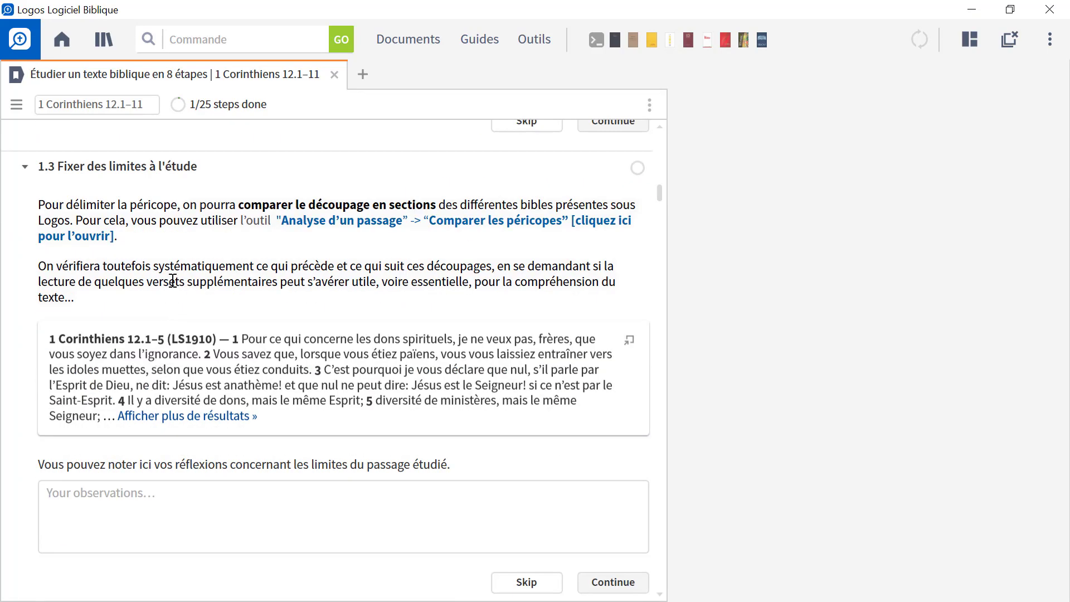
{"action": "left_click", "coordinate": [512, 224]}
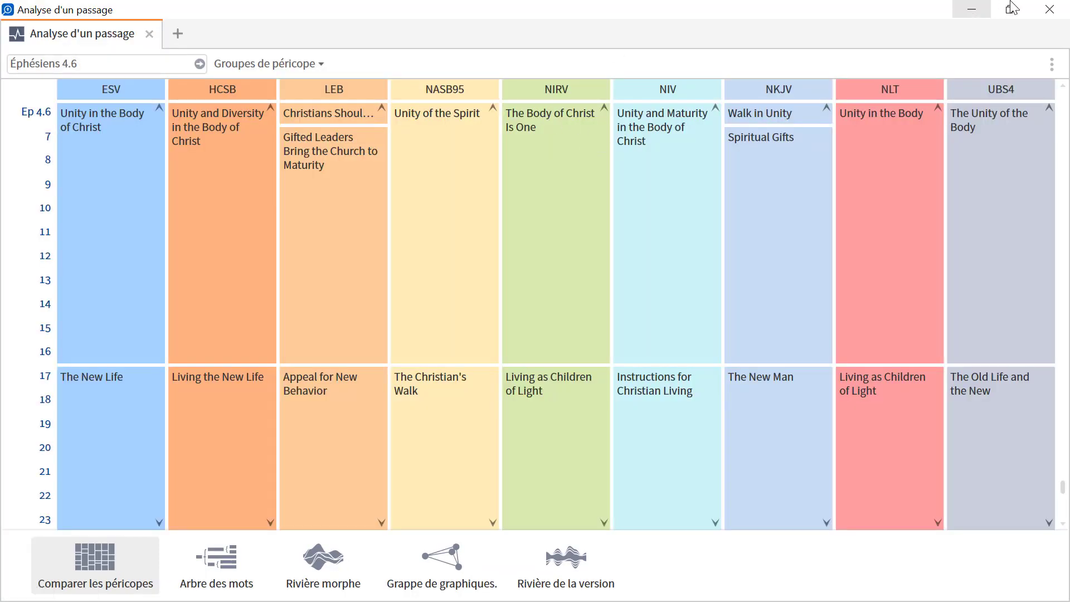
{"action": "left_click", "coordinate": [1048, 11]}
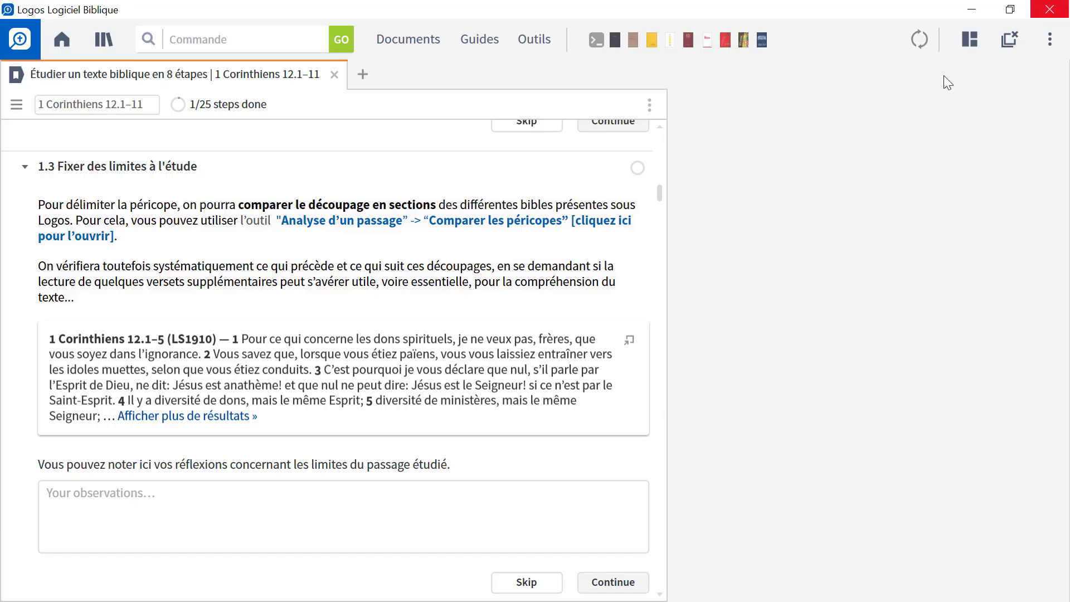
- Read on to section 2 of the workflow, open its linked "variantes textuelles" guide and run it on 1 Corinthiens 12.1–11
{"action": "scroll", "coordinate": [289, 318], "scroll_direction": "down", "scroll_amount": 7}
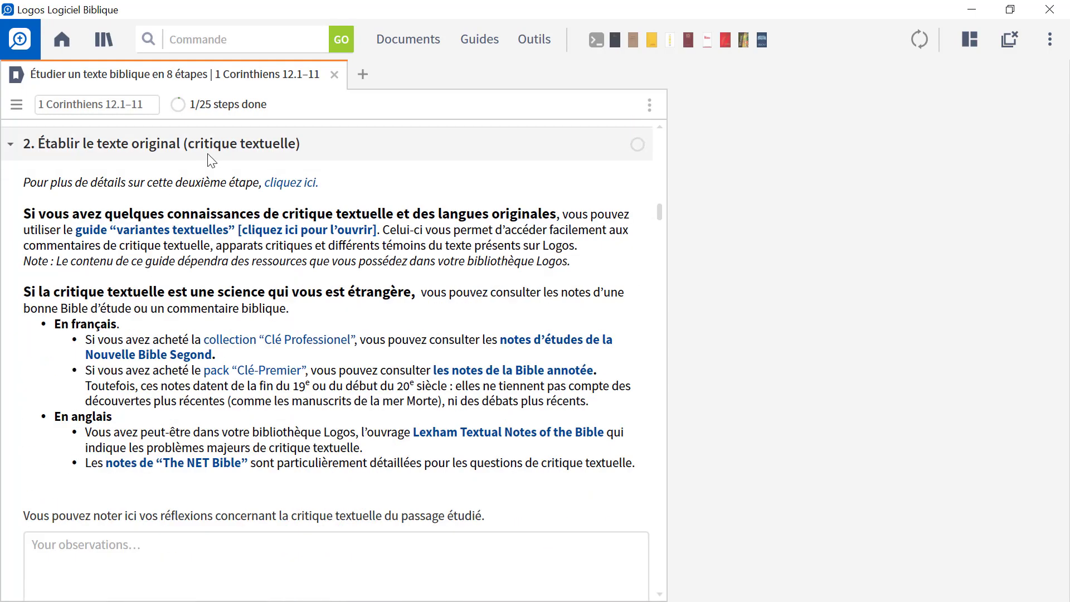
{"action": "left_click", "coordinate": [267, 229]}
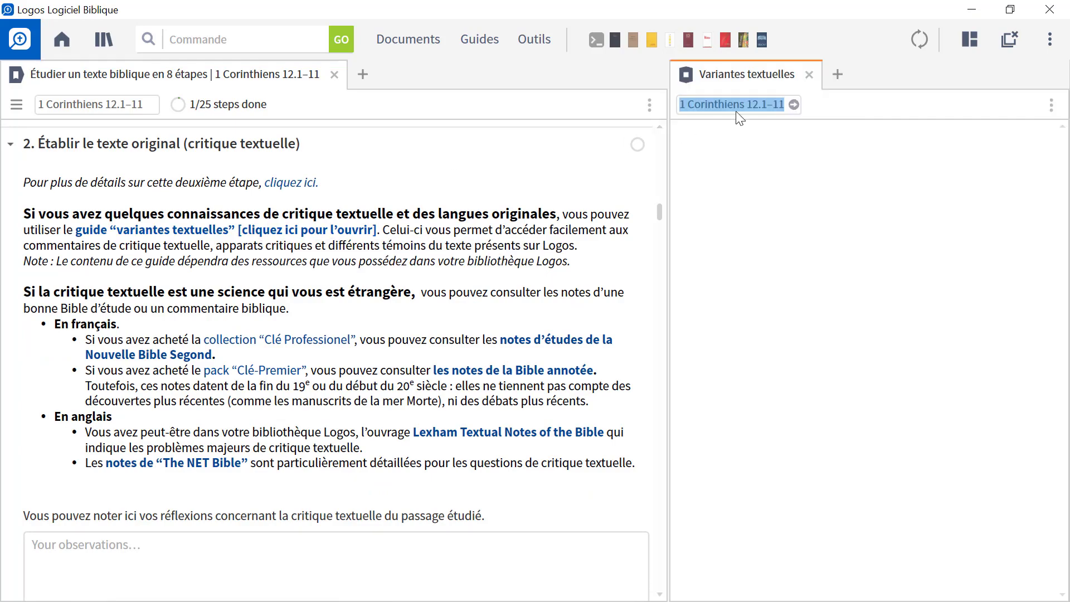
{"action": "left_click", "coordinate": [794, 105]}
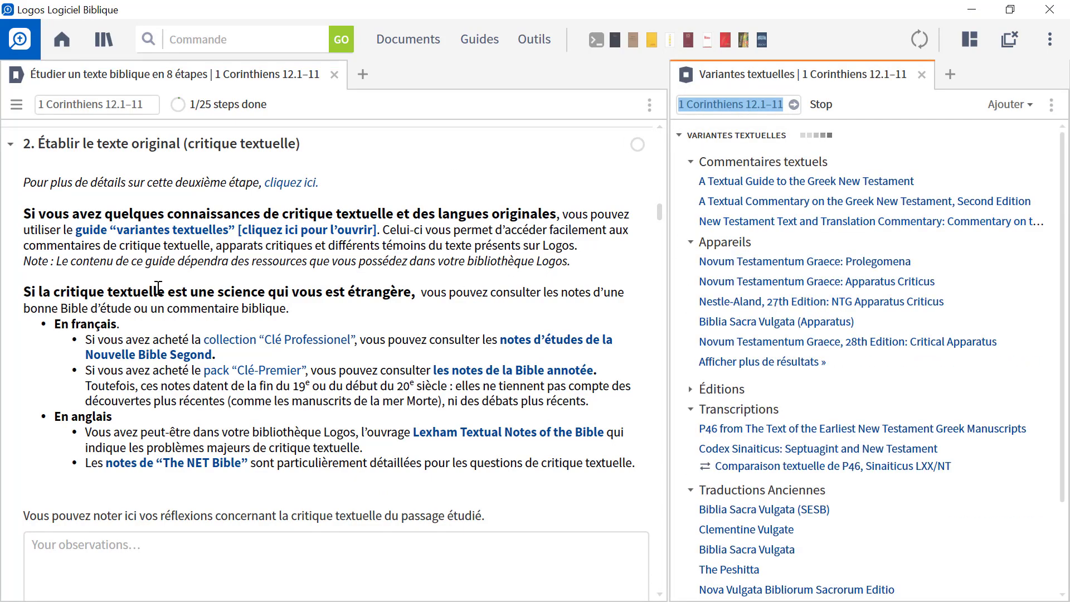
- Read through the workflow's critical text and original-text sections, and expand section 3.2 "Comparer les traductions" to review its contents
{"action": "scroll", "coordinate": [196, 288], "scroll_direction": "down", "scroll_amount": 3}
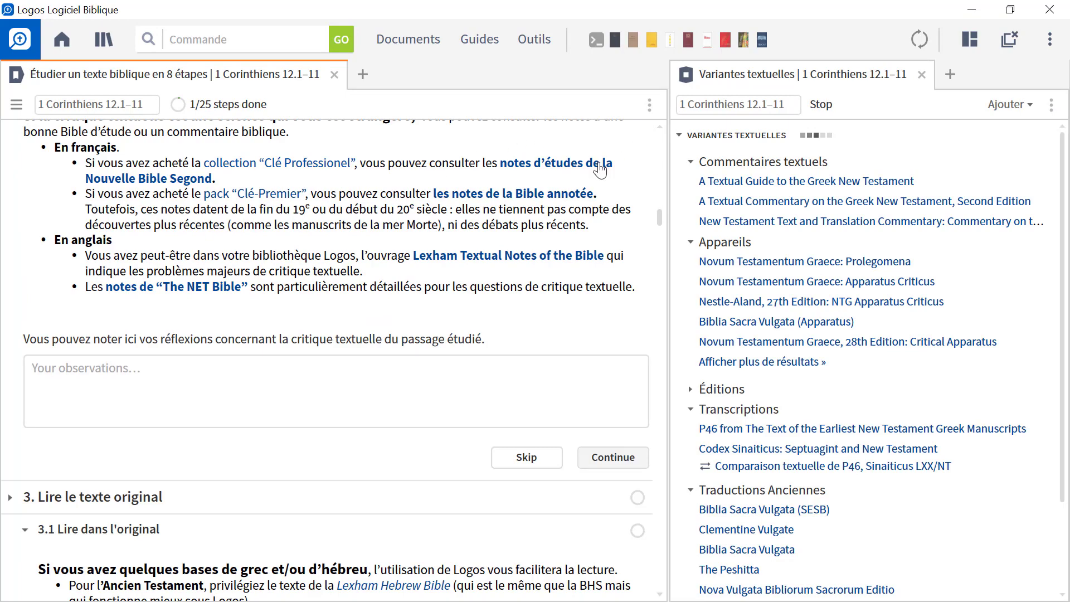
{"action": "scroll", "coordinate": [246, 309], "scroll_direction": "down", "scroll_amount": 4}
{"action": "scroll", "coordinate": [246, 310], "scroll_direction": "down", "scroll_amount": 3}
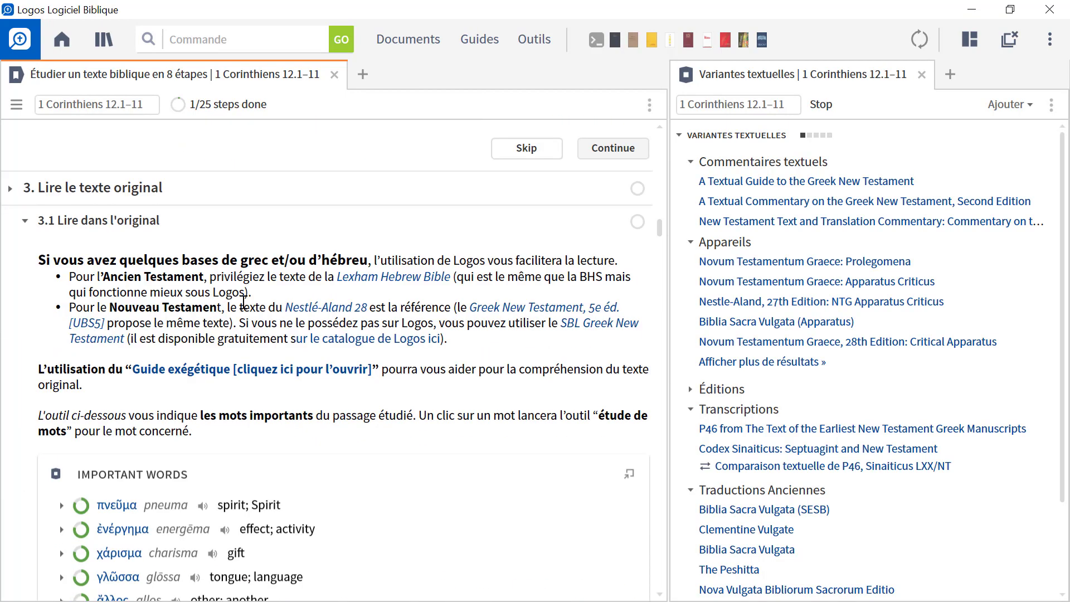
{"action": "scroll", "coordinate": [246, 313], "scroll_direction": "down", "scroll_amount": 2}
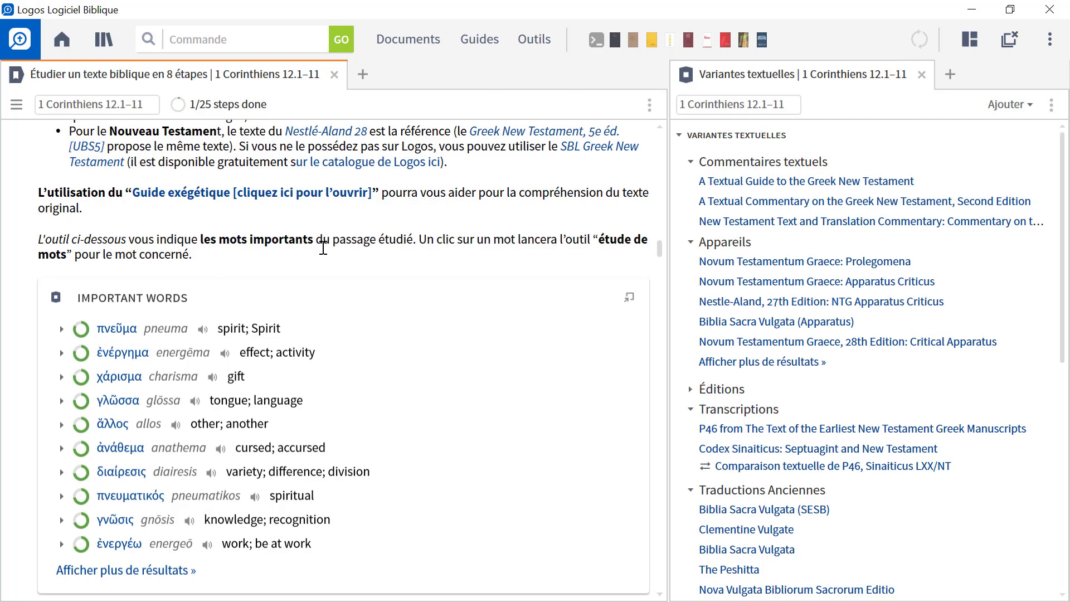
{"action": "scroll", "coordinate": [323, 248], "scroll_direction": "down", "scroll_amount": 12}
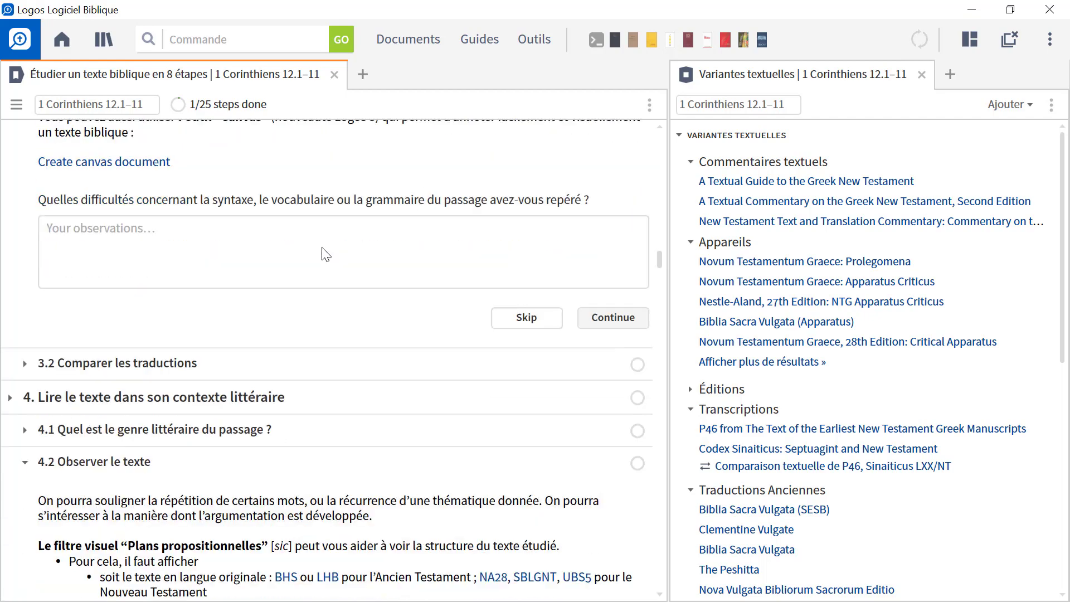
{"action": "scroll", "coordinate": [323, 254], "scroll_direction": "down", "scroll_amount": 2}
{"action": "left_click", "coordinate": [140, 274]}
{"action": "scroll", "coordinate": [137, 273], "scroll_direction": "down", "scroll_amount": 1}
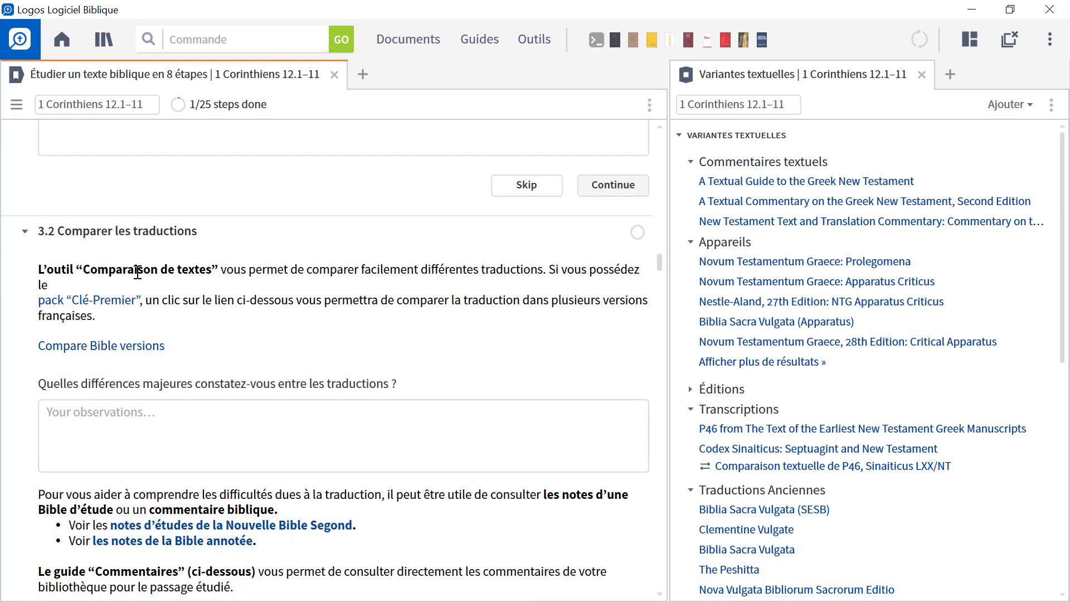
{"action": "scroll", "coordinate": [137, 273], "scroll_direction": "down", "scroll_amount": 5}
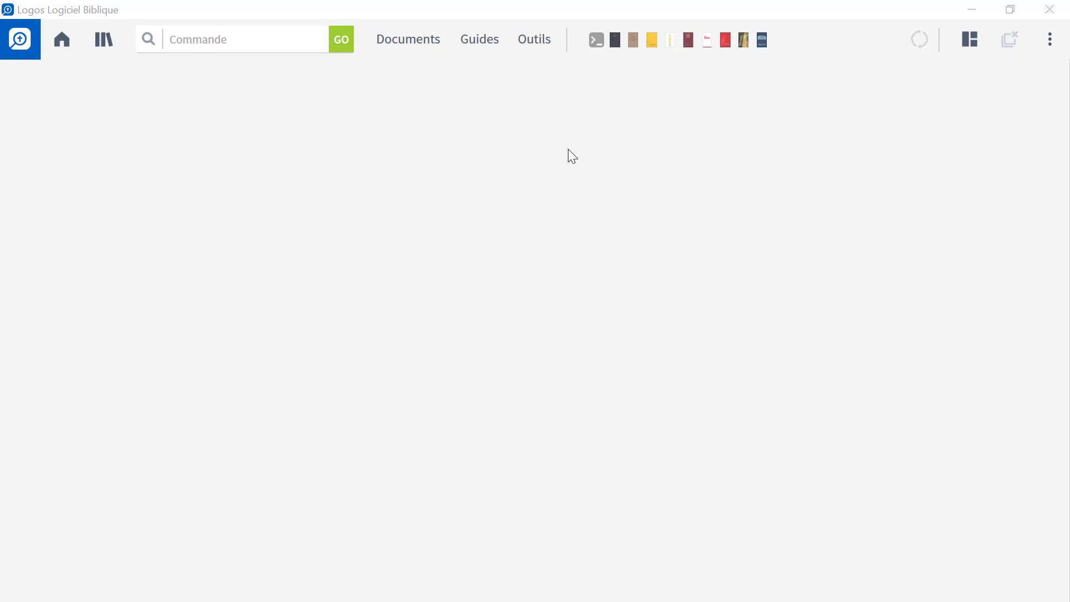
- Open the Traduction Œcuménique de la Bible (2010) and launch the Guide de Passage for the reference Jean 14.6
{"action": "left_click", "coordinate": [669, 44]}
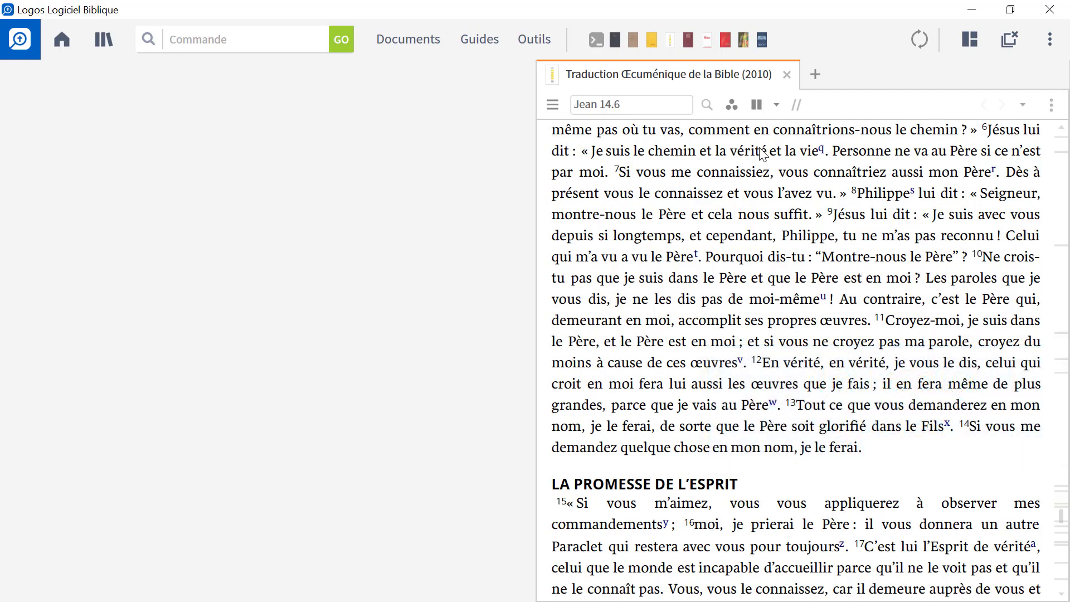
{"action": "right_click", "coordinate": [1005, 132]}
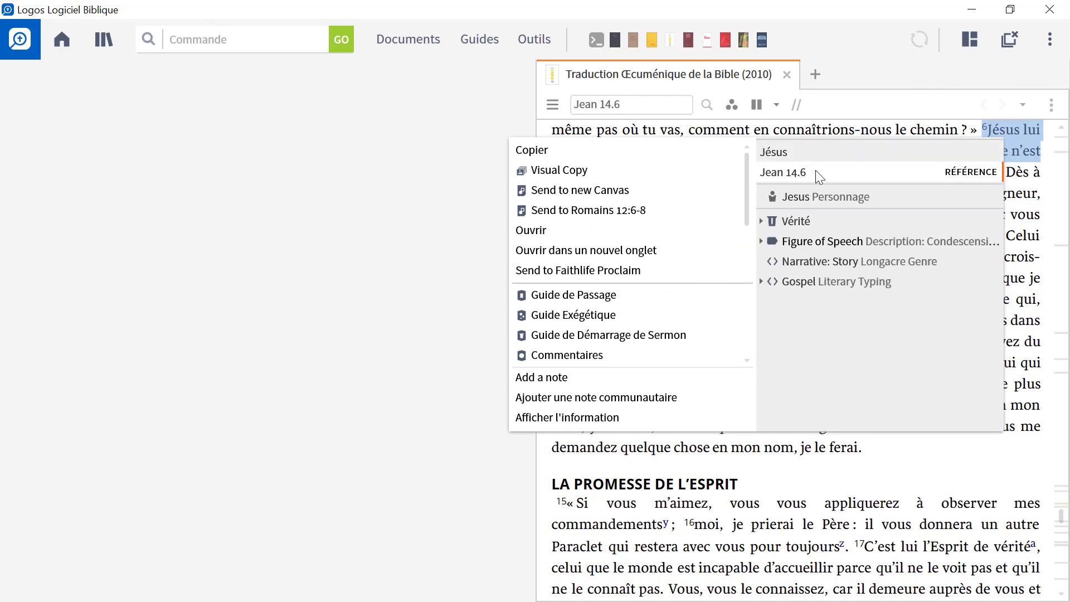
{"action": "left_click", "coordinate": [574, 295]}
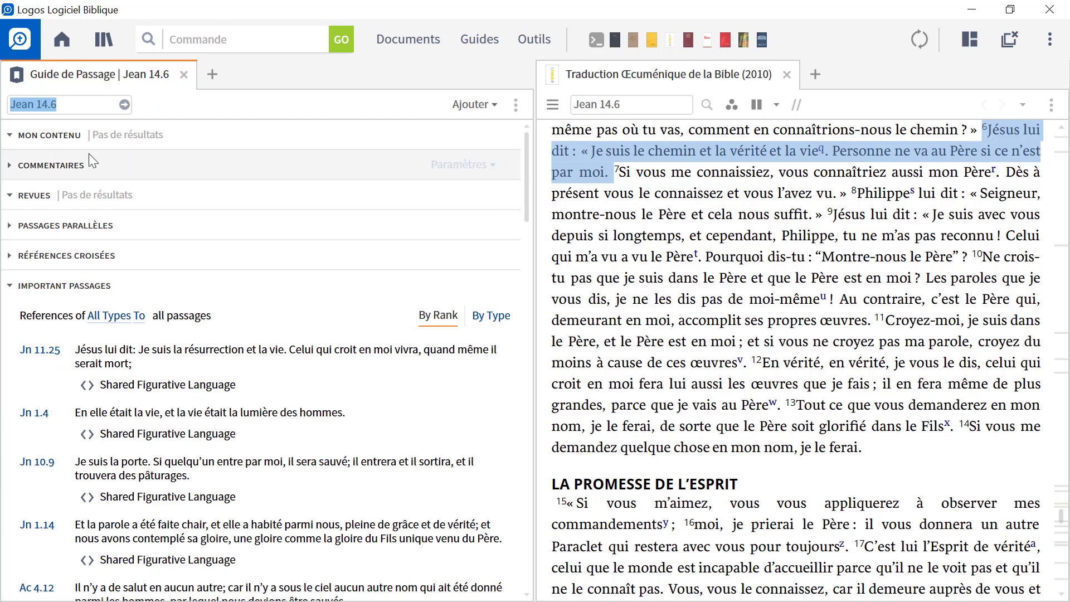
- Review the Commentaires section and collapse it again, and examine the Important Passages ranked for Jean 14.6
{"action": "left_click", "coordinate": [10, 166]}
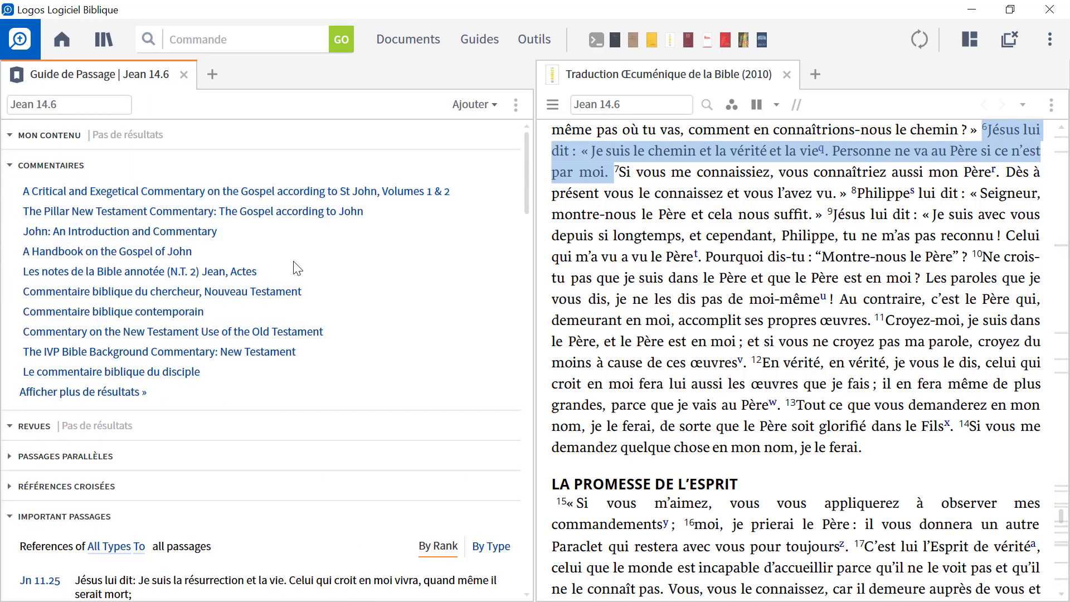
{"action": "left_click", "coordinate": [10, 166]}
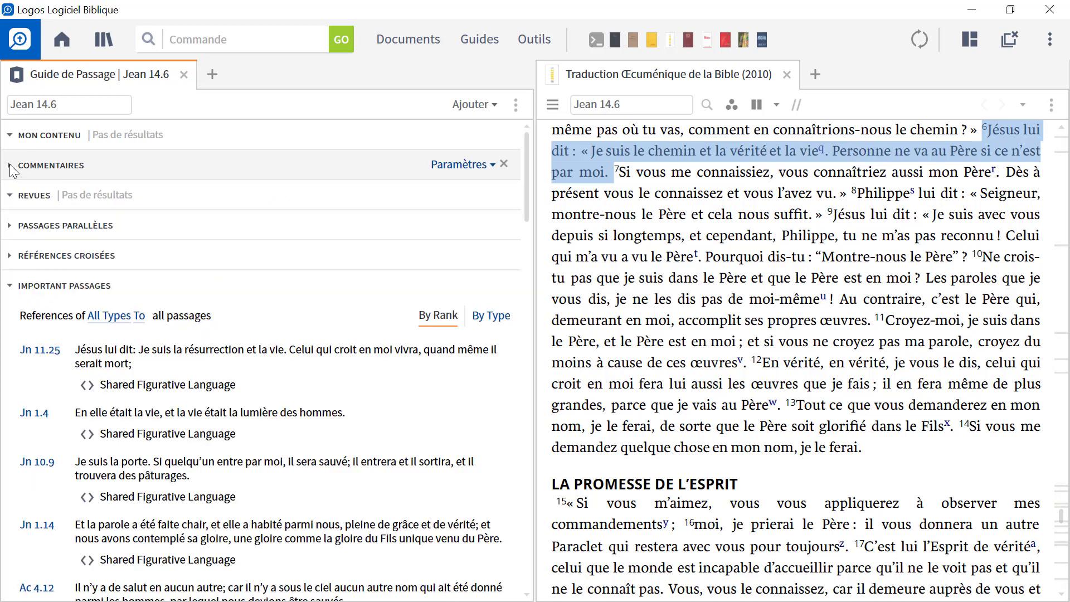
{"action": "scroll", "coordinate": [45, 206], "scroll_direction": "down", "scroll_amount": 2}
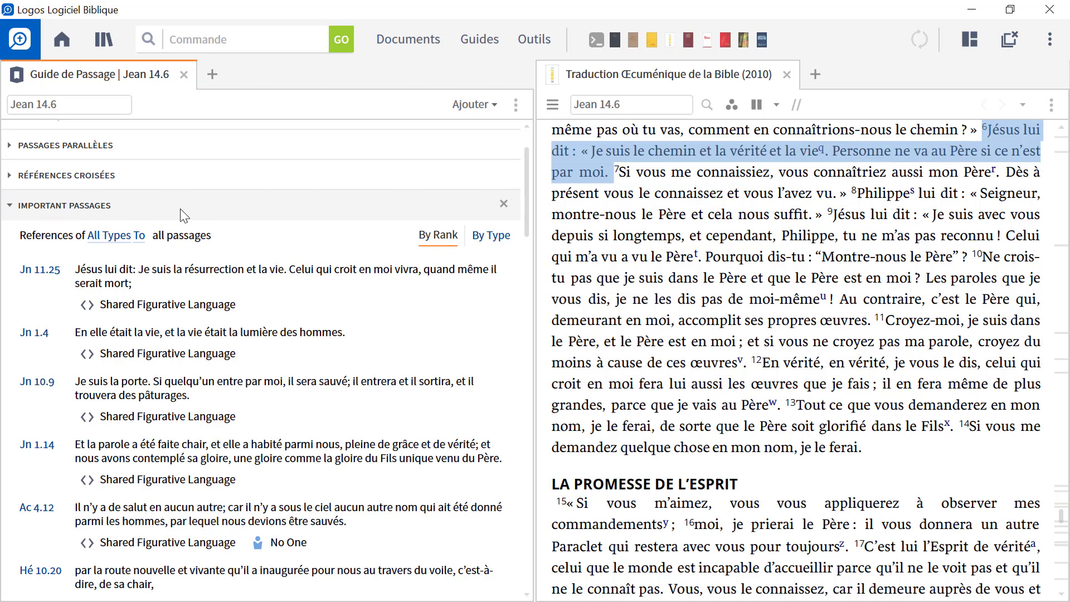
{"action": "scroll", "coordinate": [182, 208], "scroll_direction": "down", "scroll_amount": 1}
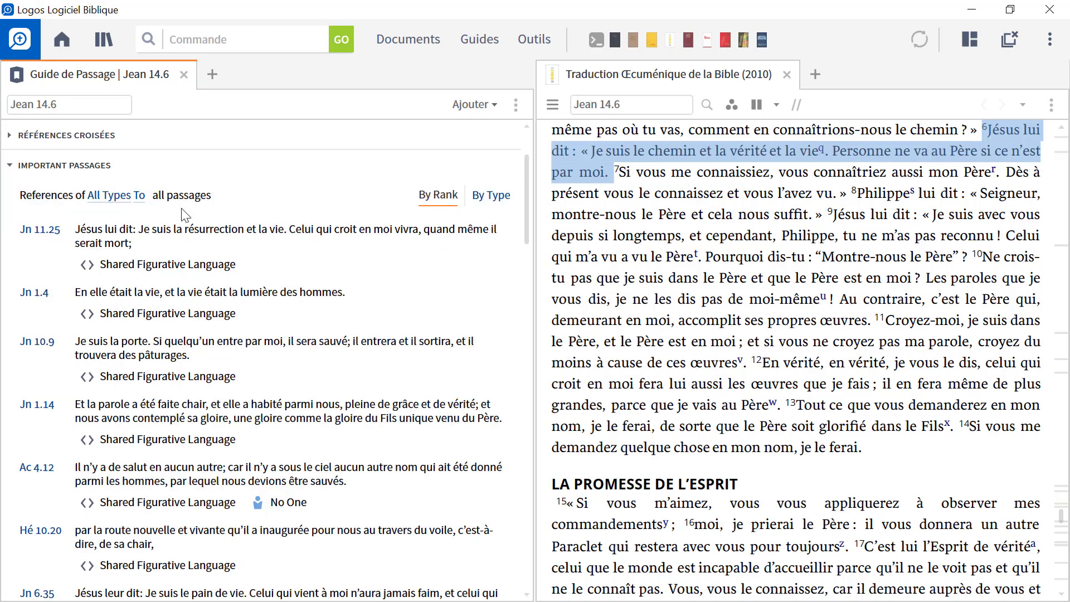
{"action": "scroll", "coordinate": [301, 177], "scroll_direction": "down", "scroll_amount": 1}
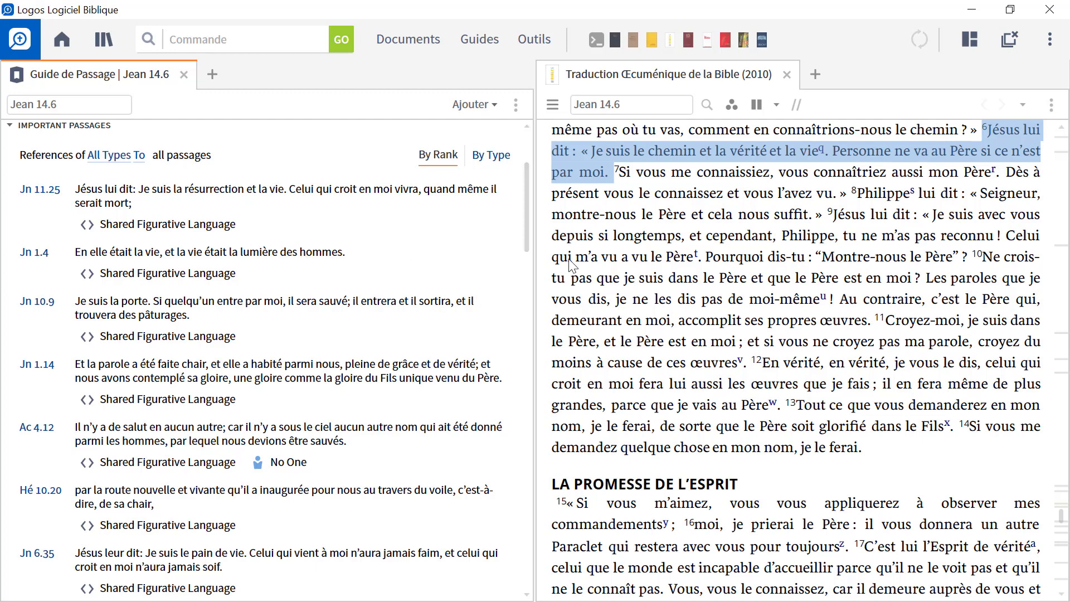
{"action": "scroll", "coordinate": [273, 237], "scroll_direction": "down", "scroll_amount": 3}
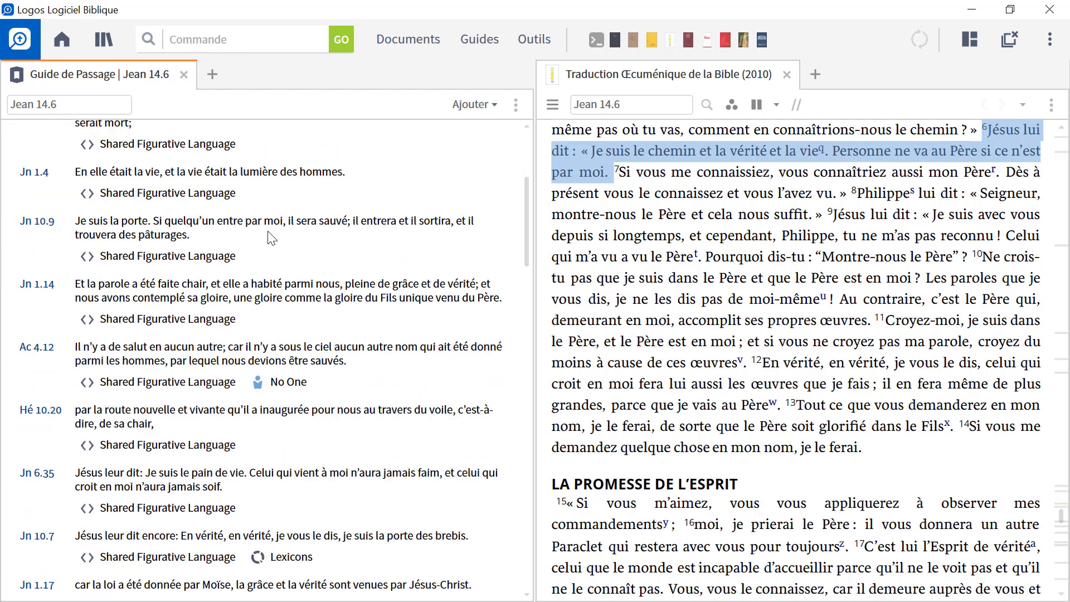
{"action": "scroll", "coordinate": [277, 243], "scroll_direction": "up", "scroll_amount": 3}
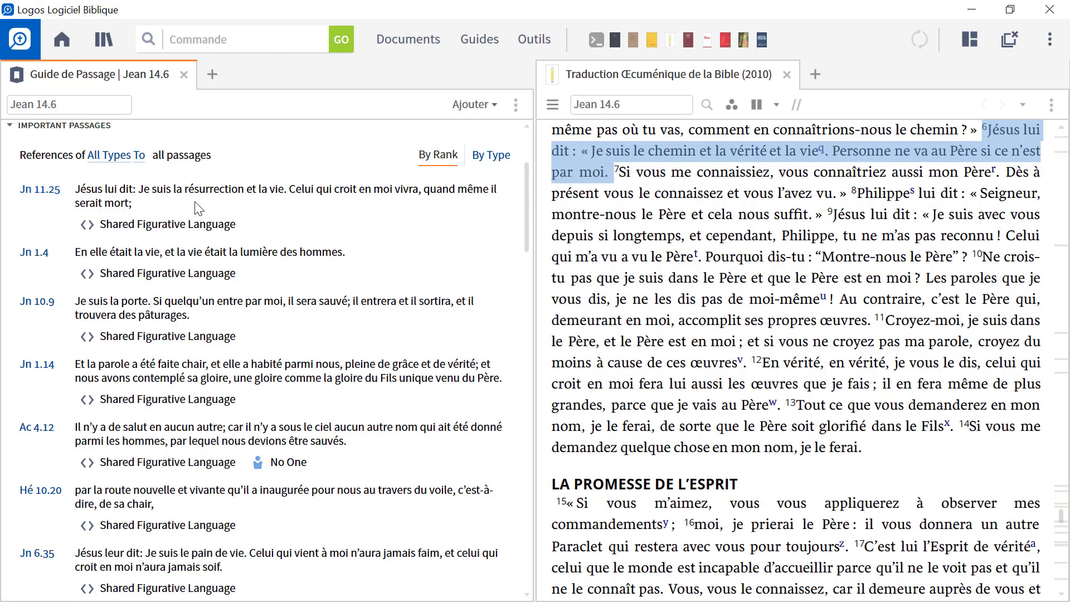
{"action": "scroll", "coordinate": [275, 209], "scroll_direction": "down", "scroll_amount": 3}
{"action": "scroll", "coordinate": [272, 204], "scroll_direction": "down", "scroll_amount": 1}
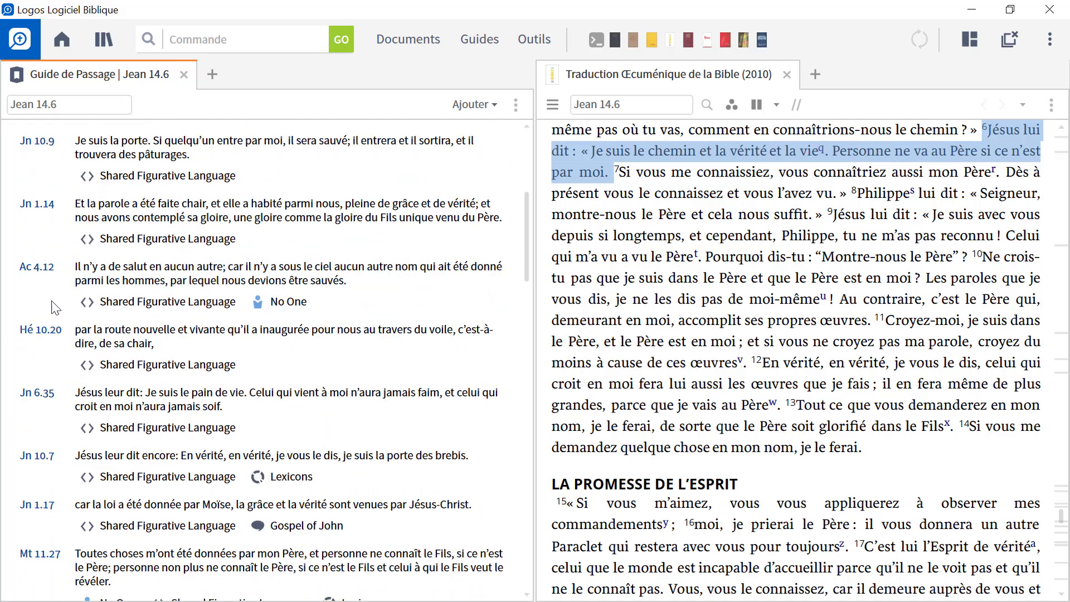
{"action": "scroll", "coordinate": [54, 307], "scroll_direction": "down", "scroll_amount": 3}
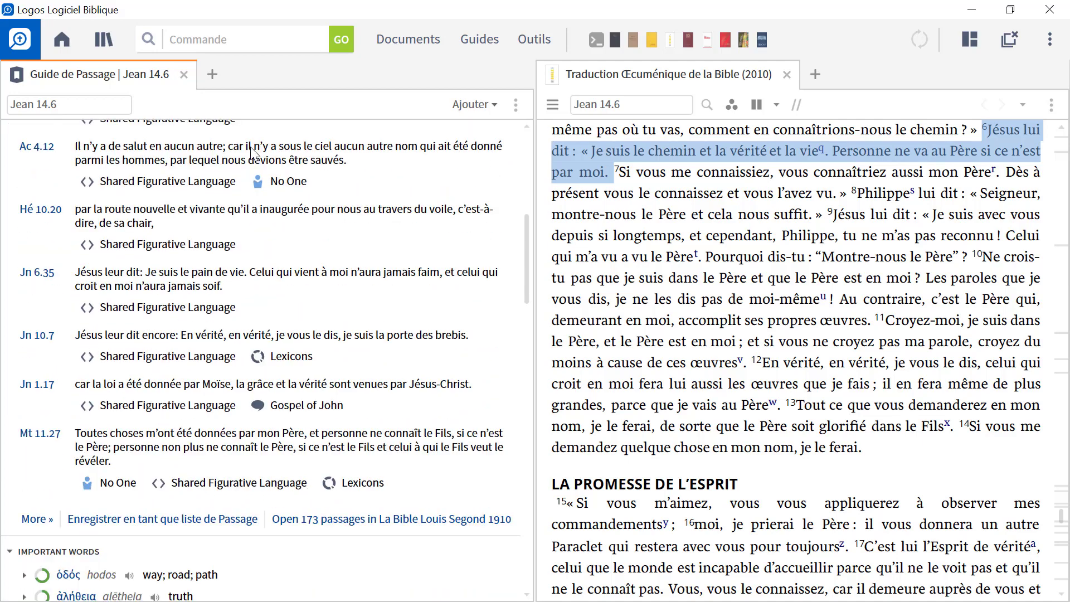
{"action": "mouse_move", "coordinate": [295, 186]}
{"action": "scroll", "coordinate": [373, 341], "scroll_direction": "down", "scroll_amount": 1}
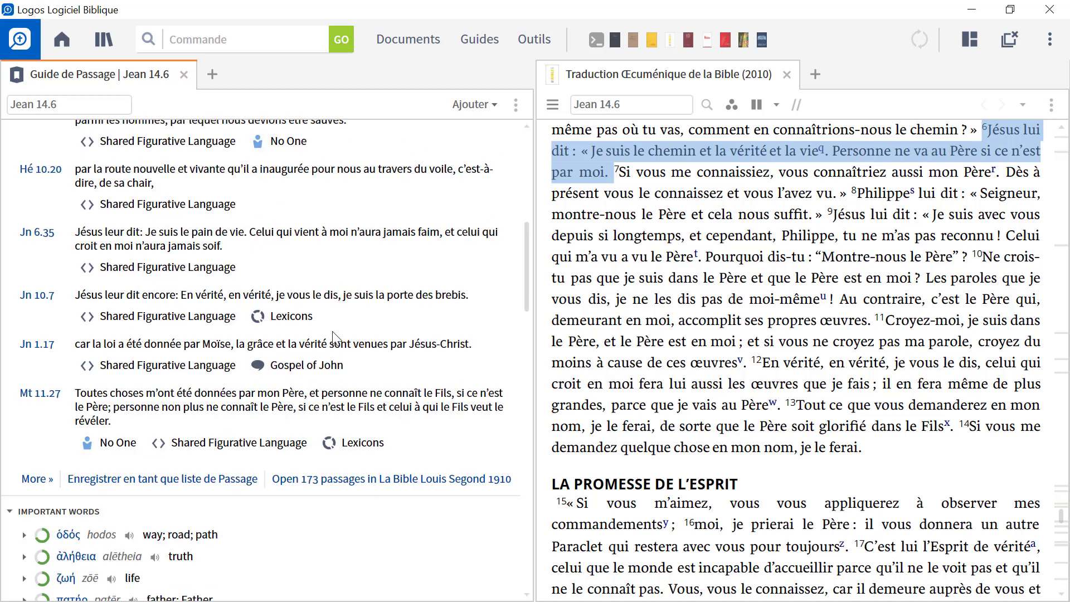
{"action": "scroll", "coordinate": [385, 338], "scroll_direction": "down", "scroll_amount": 2}
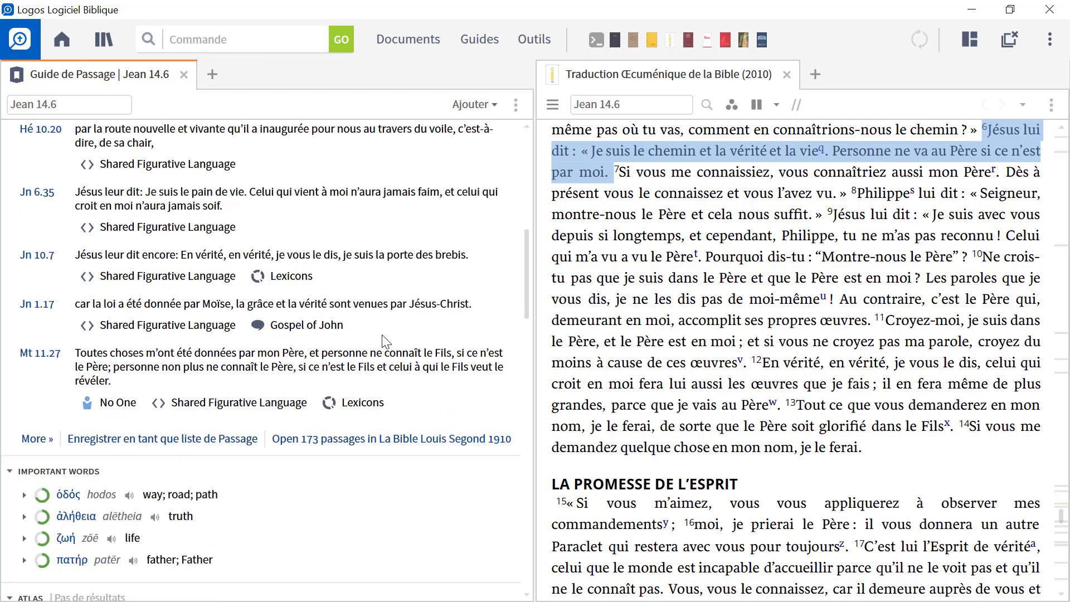
- Group the Important Passages of the passage guide by type and review the categories
{"action": "scroll", "coordinate": [385, 337], "scroll_direction": "up", "scroll_amount": 6}
{"action": "scroll", "coordinate": [383, 336], "scroll_direction": "up", "scroll_amount": 7}
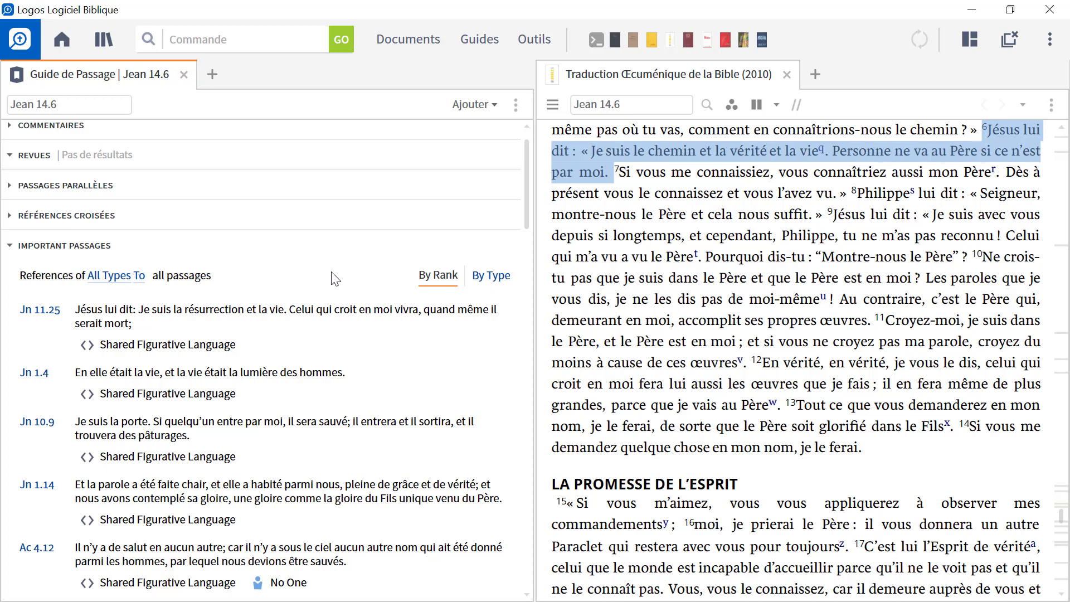
{"action": "left_click", "coordinate": [503, 282]}
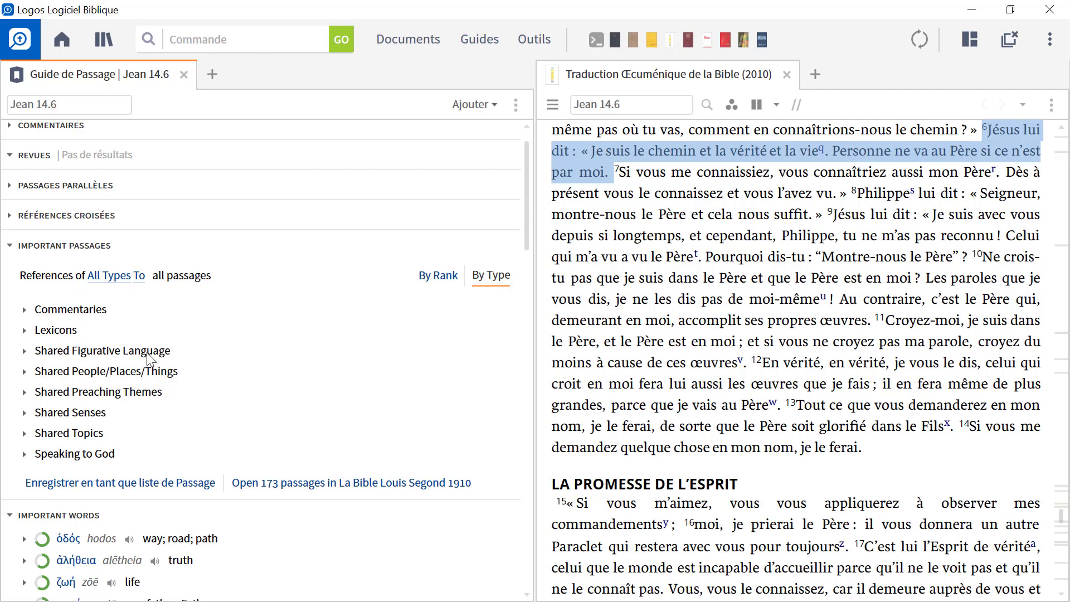
{"action": "scroll", "coordinate": [150, 356], "scroll_direction": "down", "scroll_amount": 3}
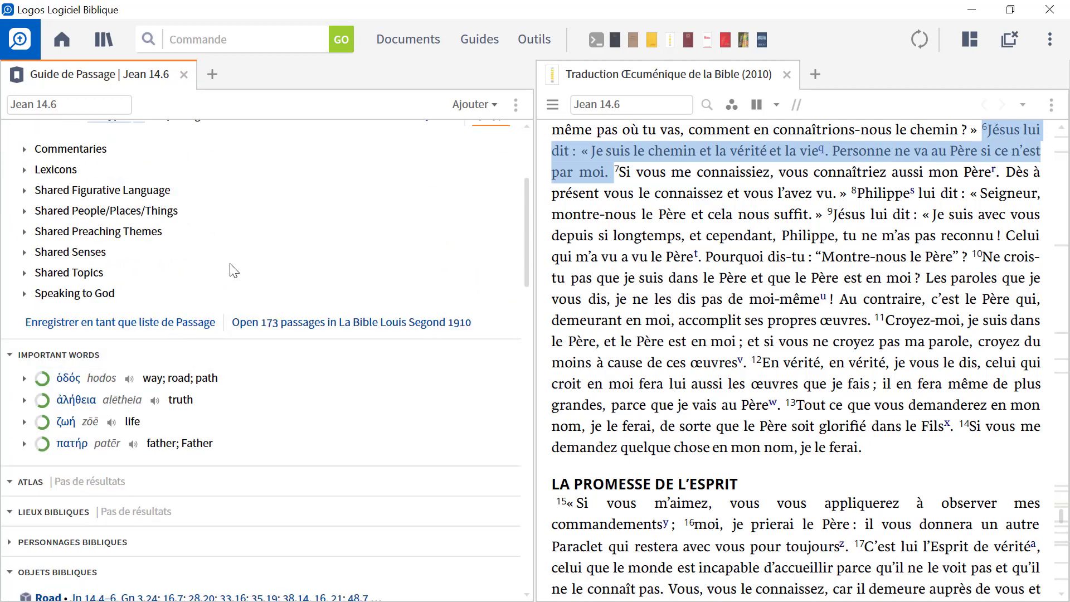
- Preview the lemma ἀλήθεια in Important Words, open its word study, and expand the word's entry in the guide
{"action": "scroll", "coordinate": [231, 266], "scroll_direction": "down", "scroll_amount": 2}
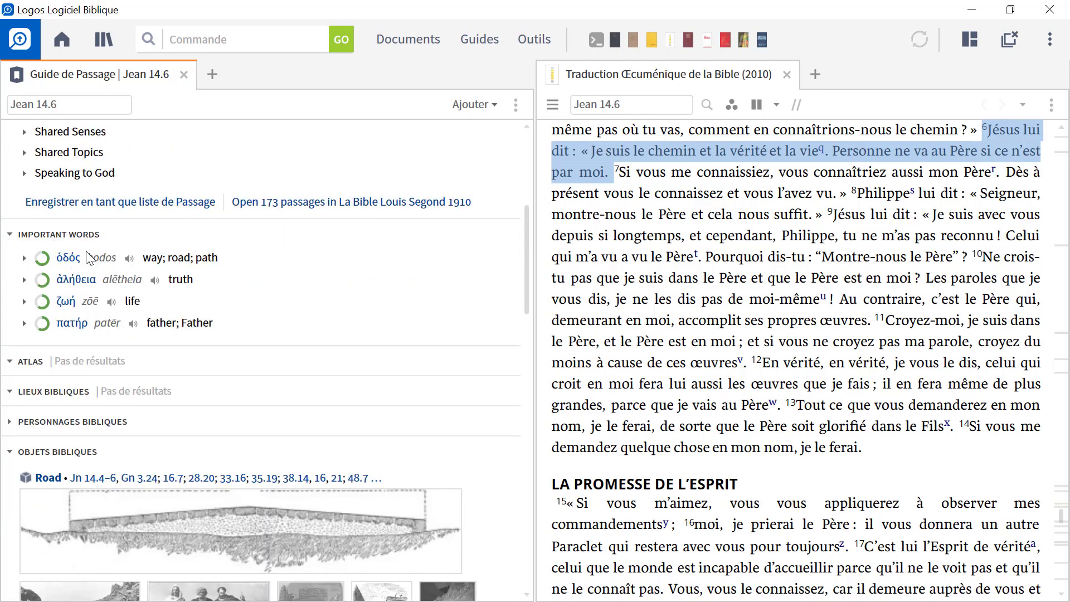
{"action": "mouse_move", "coordinate": [78, 324]}
{"action": "mouse_move", "coordinate": [67, 285]}
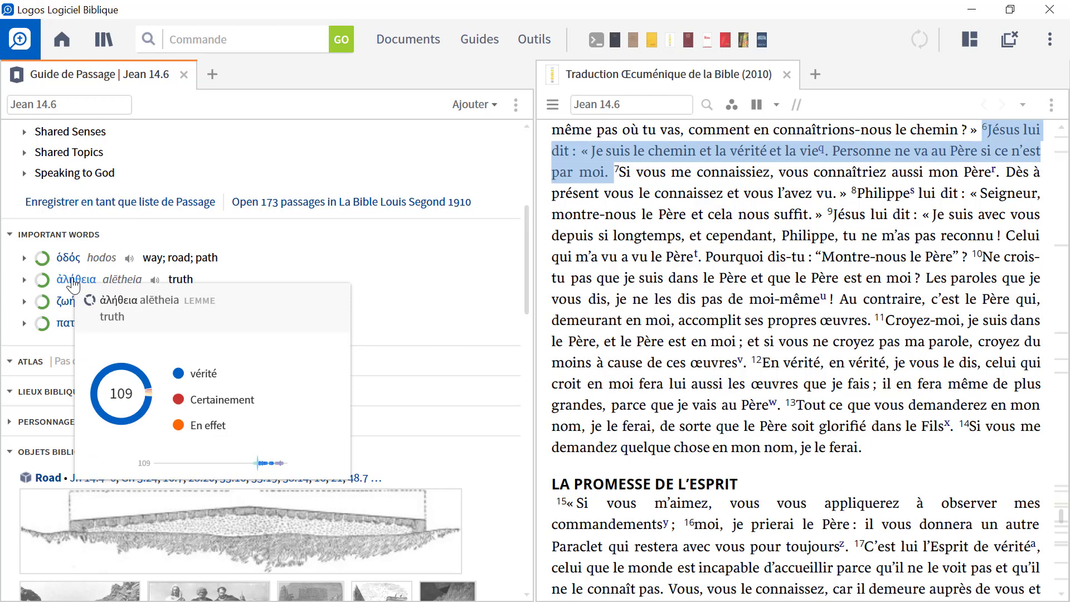
{"action": "left_click", "coordinate": [248, 309]}
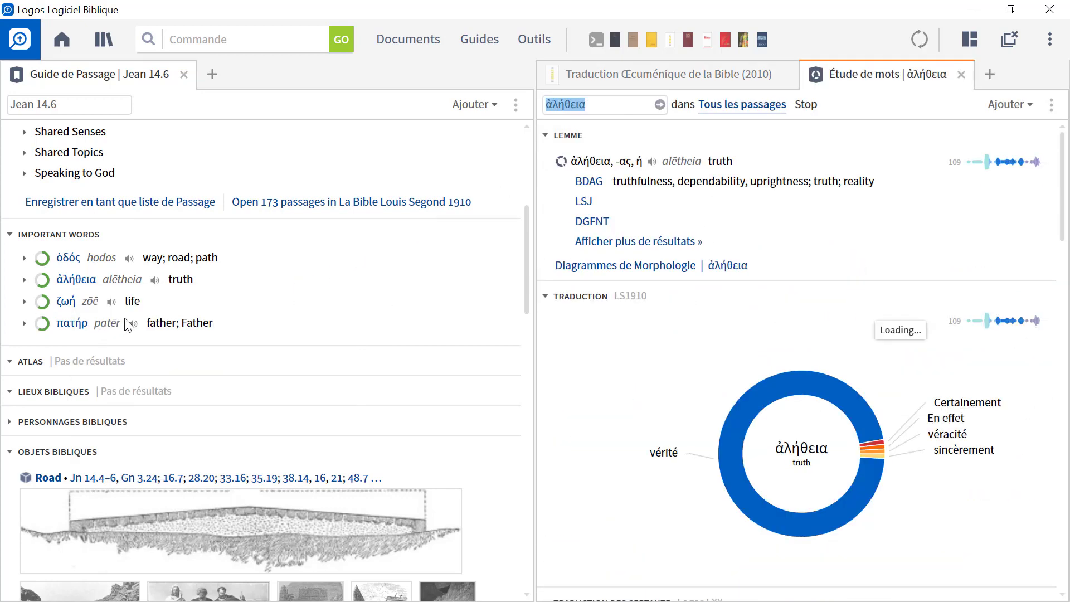
{"action": "left_click", "coordinate": [25, 280]}
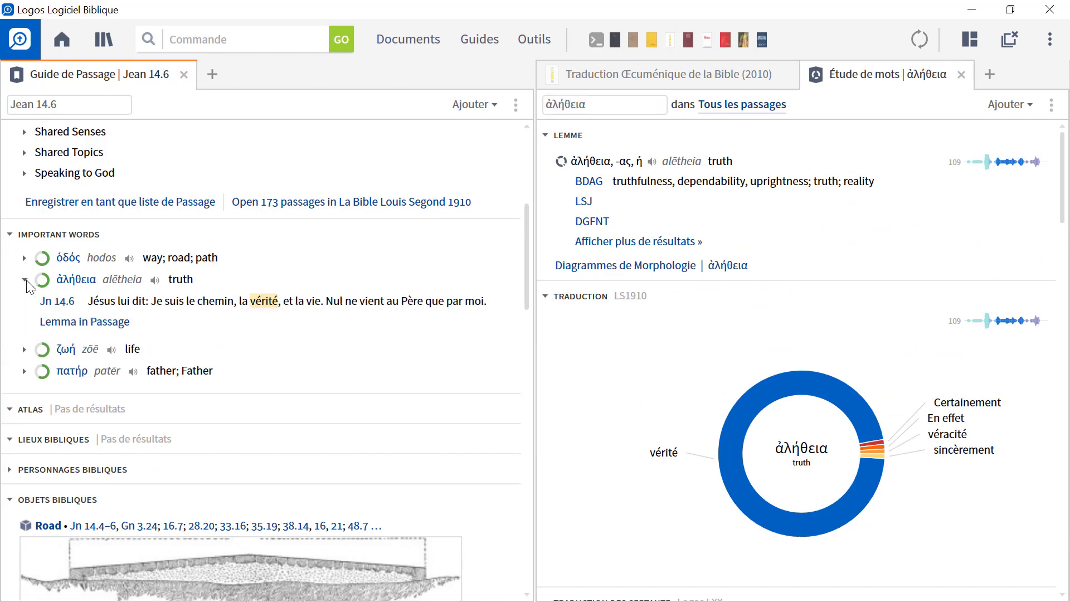
- Preview the Road entry under Objets bibliques and collapse that section of the guide
{"action": "scroll", "coordinate": [28, 282], "scroll_direction": "down", "scroll_amount": 4}
{"action": "mouse_move", "coordinate": [24, 285]}
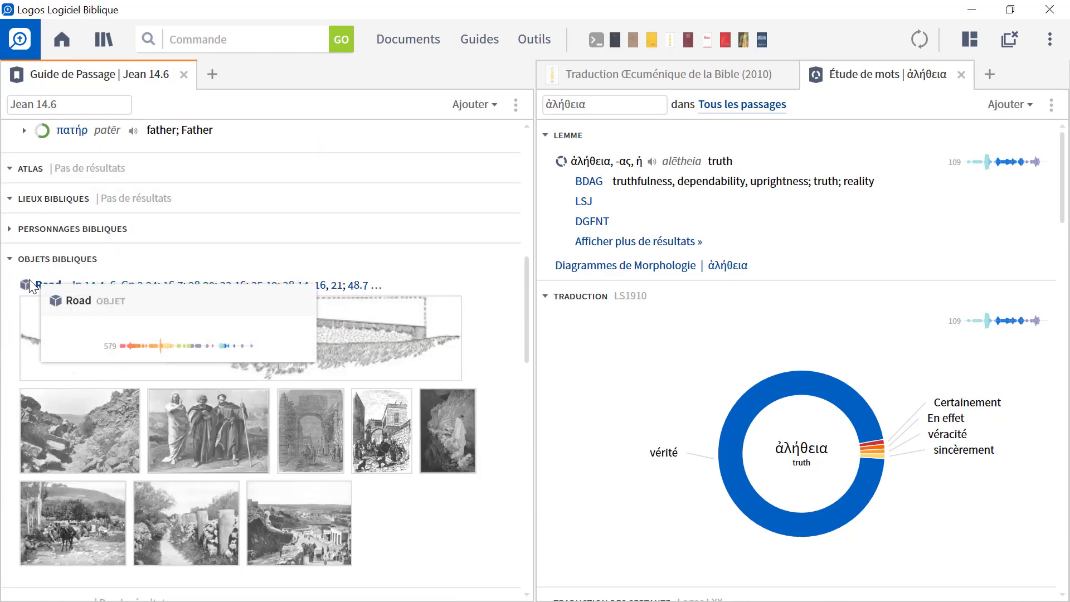
{"action": "left_click", "coordinate": [10, 260]}
- Organize the Biblical Theologies section by resource and expand its New Testament category
{"action": "scroll", "coordinate": [26, 268], "scroll_direction": "down", "scroll_amount": 4}
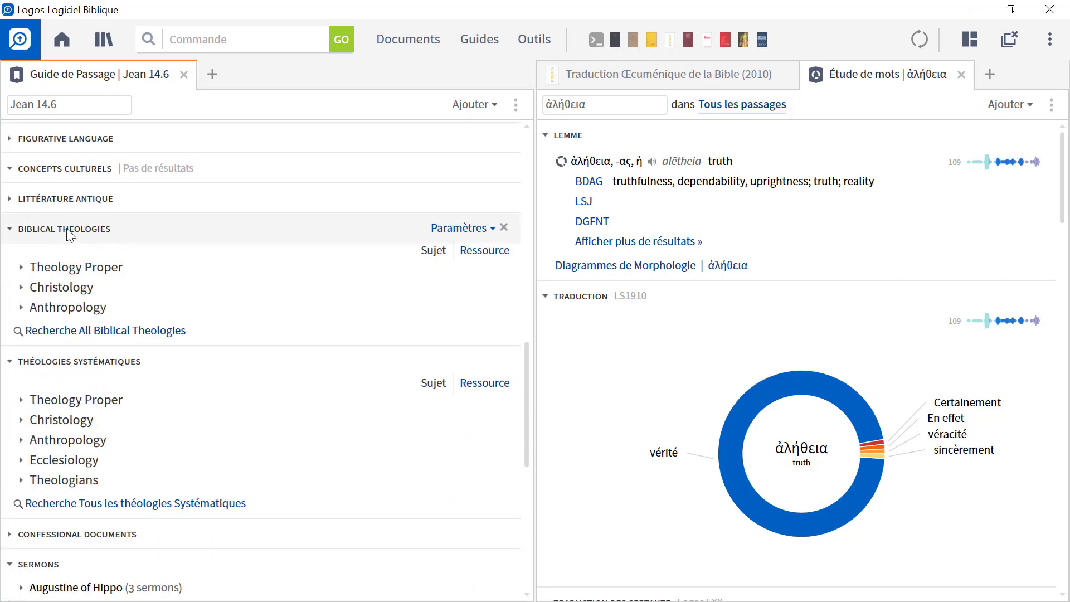
{"action": "mouse_move", "coordinate": [89, 277]}
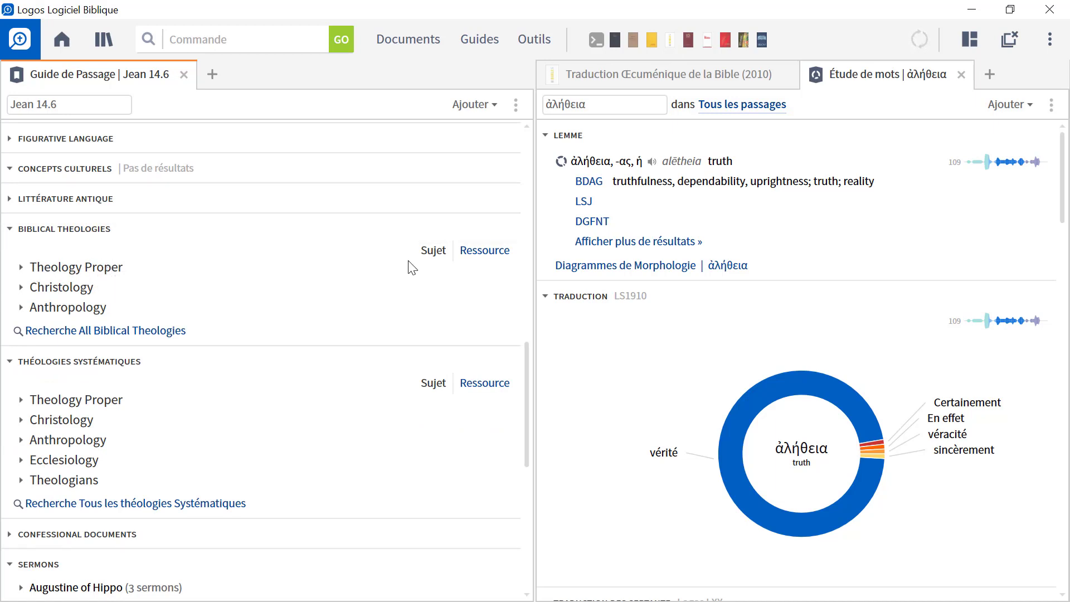
{"action": "left_click", "coordinate": [483, 252]}
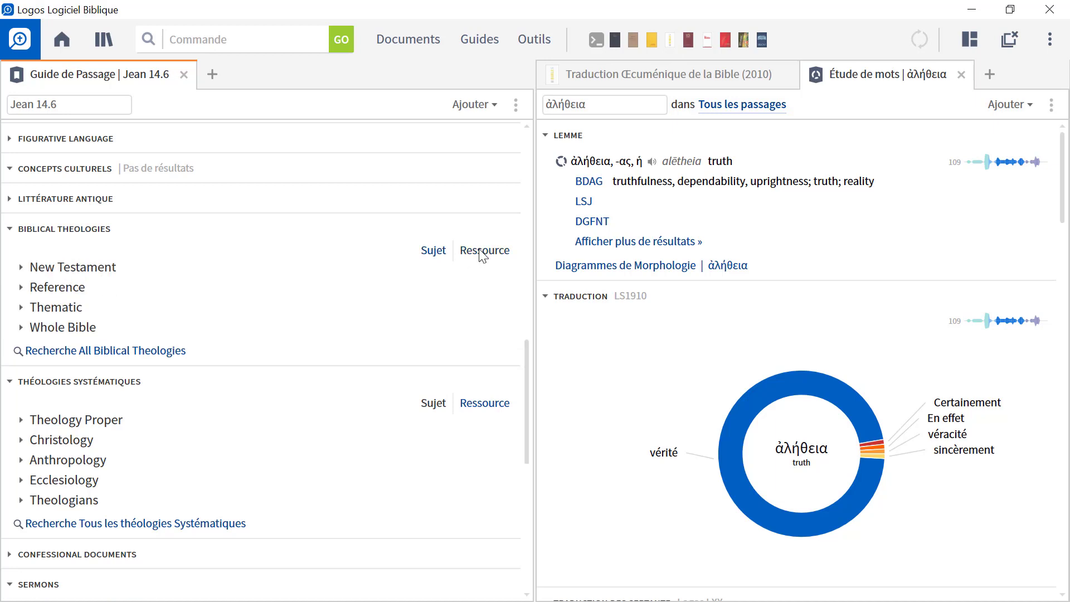
{"action": "left_click", "coordinate": [21, 268]}
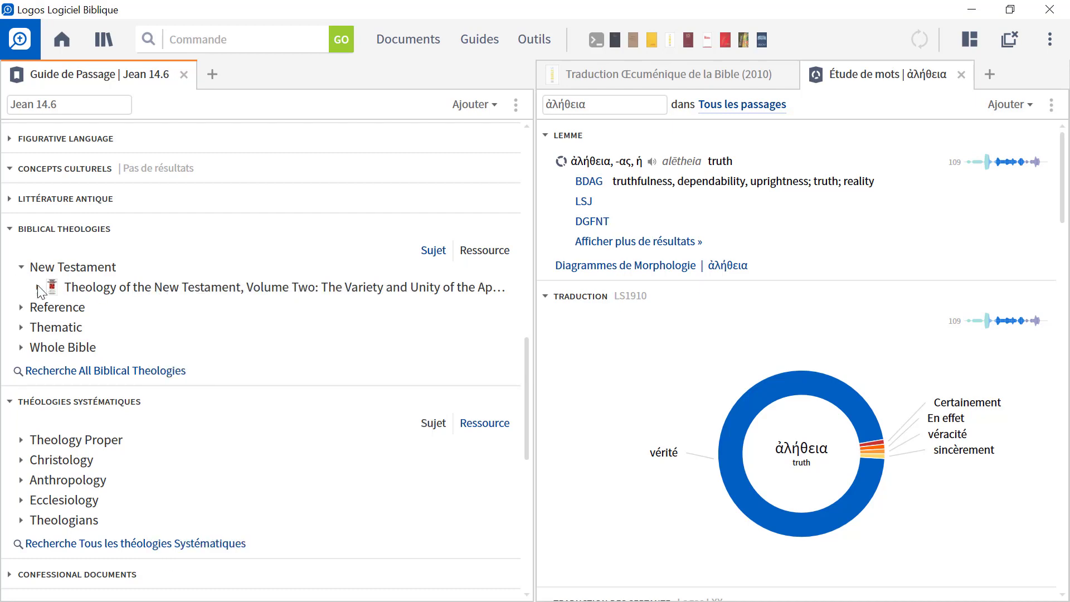
- Expand the Theology of the New Testament resource, preview its article "3. The Ego-Eimi Formulas" and open it
{"action": "left_click", "coordinate": [38, 287]}
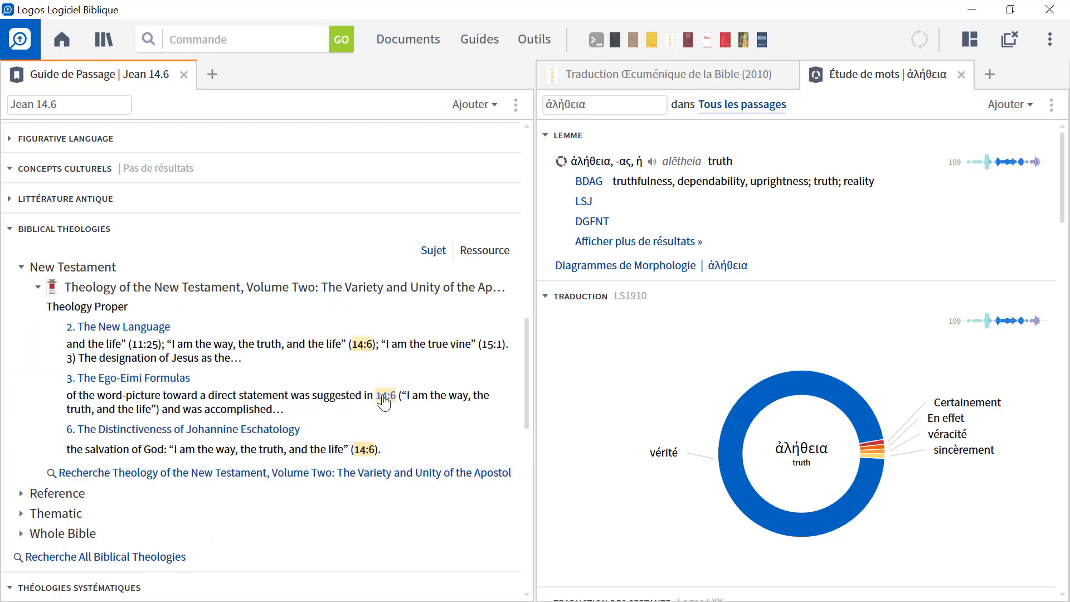
{"action": "mouse_move", "coordinate": [154, 385]}
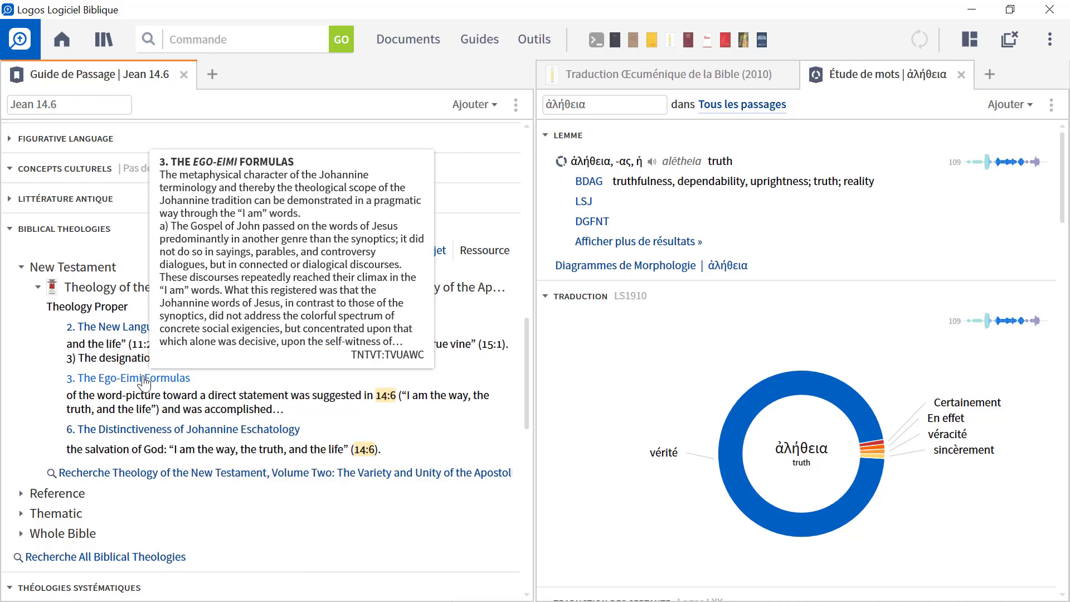
{"action": "left_click", "coordinate": [143, 384]}
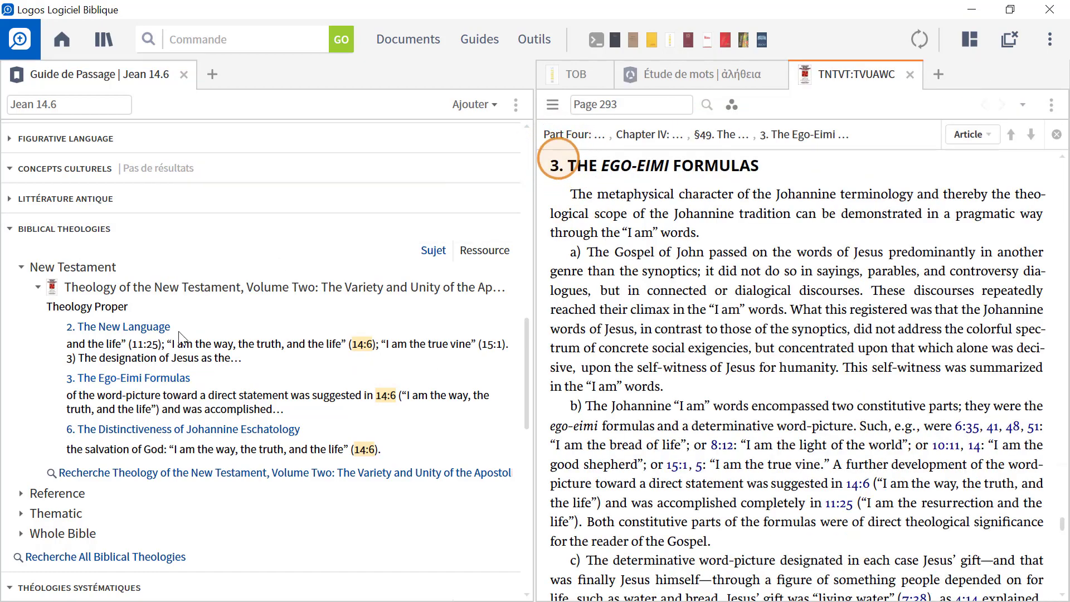
- Expand Christology under Théologies systématiques and review its entries grouped by denomination
{"action": "scroll", "coordinate": [96, 399], "scroll_direction": "down", "scroll_amount": 1}
{"action": "scroll", "coordinate": [96, 399], "scroll_direction": "down", "scroll_amount": 1}
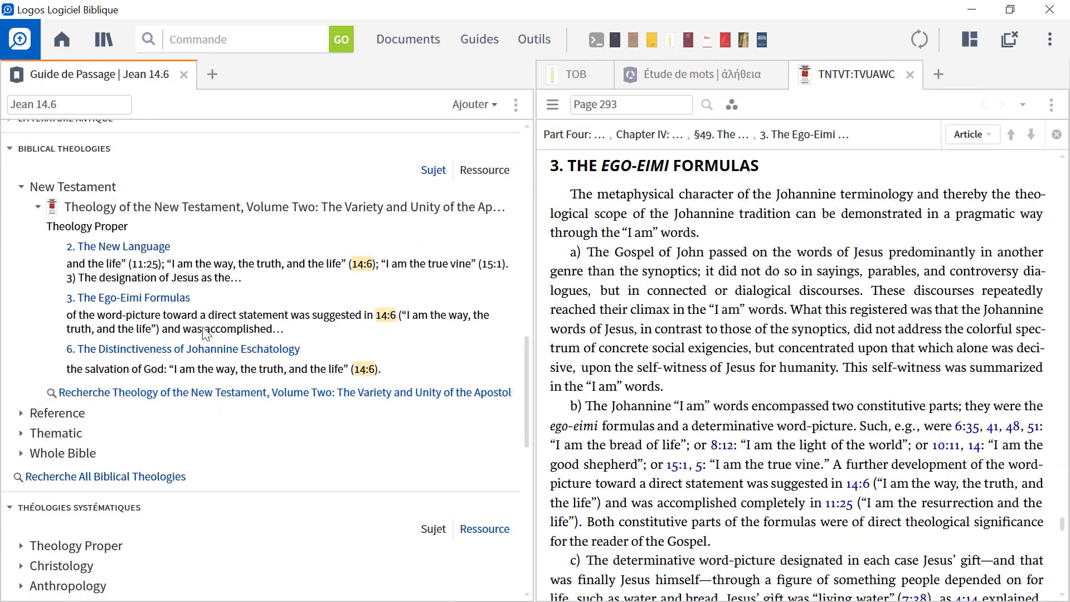
{"action": "scroll", "coordinate": [139, 337], "scroll_direction": "down", "scroll_amount": 5}
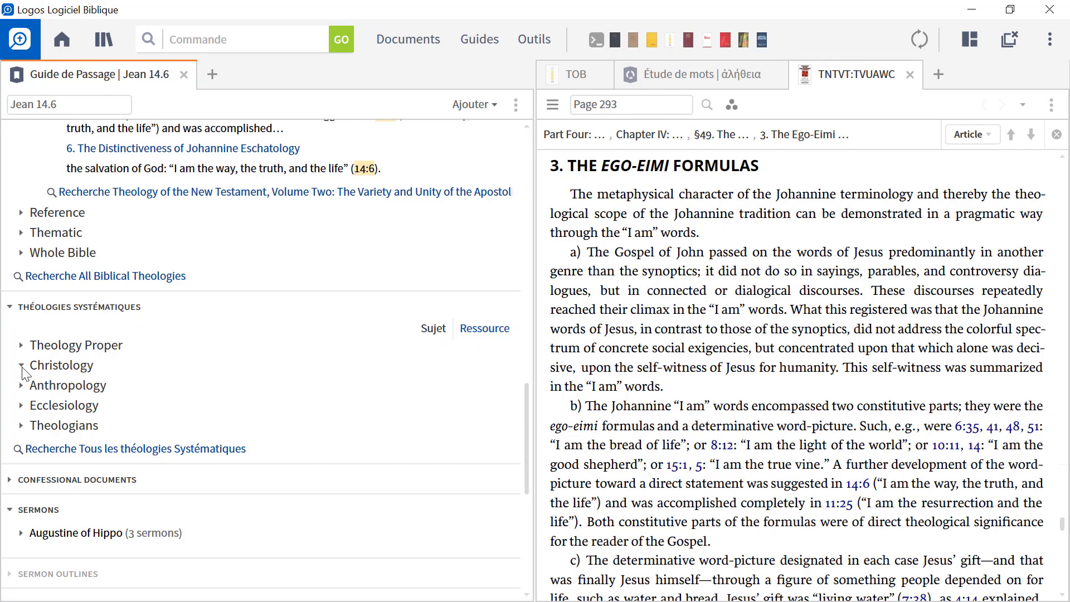
{"action": "scroll", "coordinate": [63, 365], "scroll_direction": "down", "scroll_amount": 5}
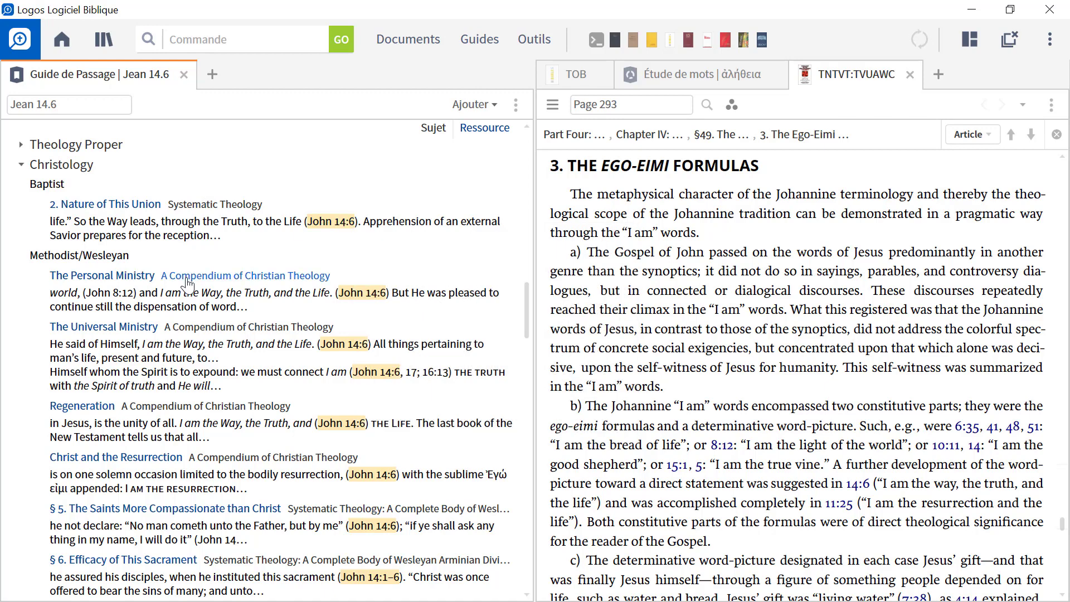
{"action": "scroll", "coordinate": [189, 290], "scroll_direction": "down", "scroll_amount": 3}
{"action": "scroll", "coordinate": [189, 287], "scroll_direction": "up", "scroll_amount": 3}
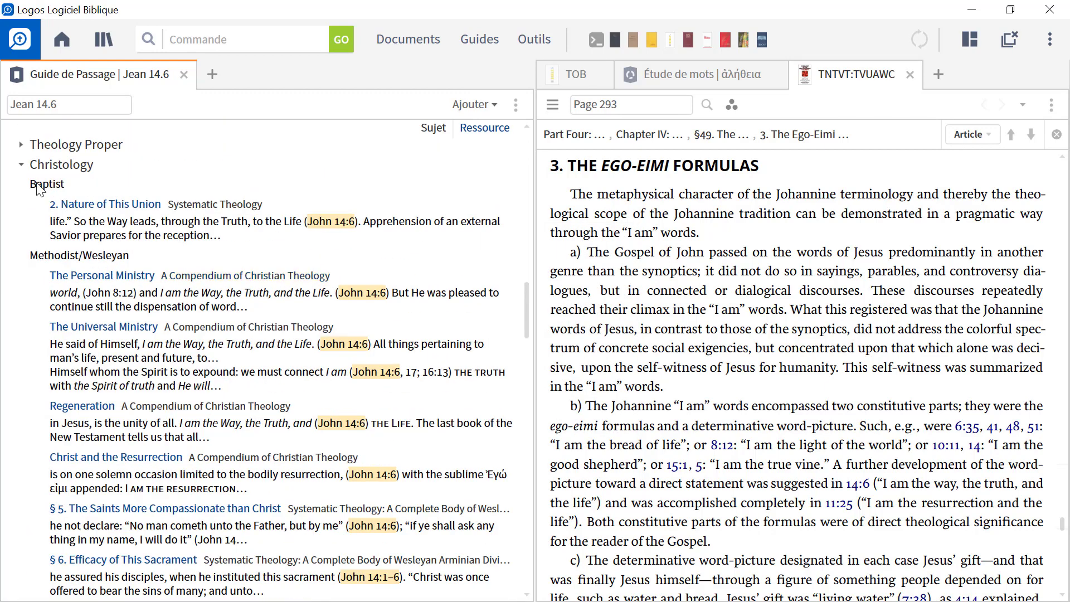
{"action": "scroll", "coordinate": [60, 270], "scroll_direction": "down", "scroll_amount": 8}
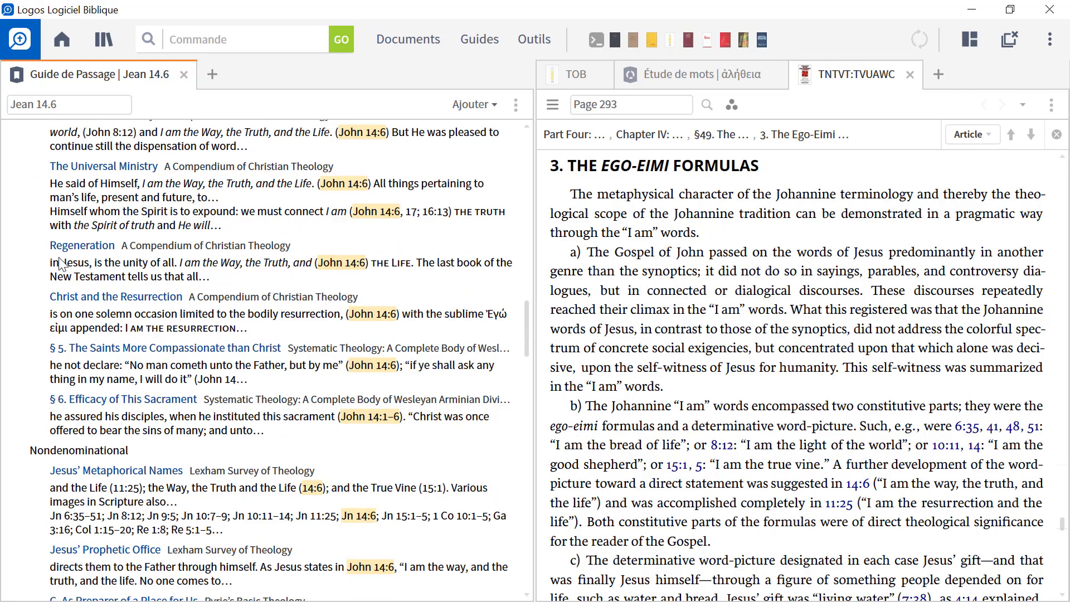
{"action": "scroll", "coordinate": [61, 273], "scroll_direction": "up", "scroll_amount": 8}
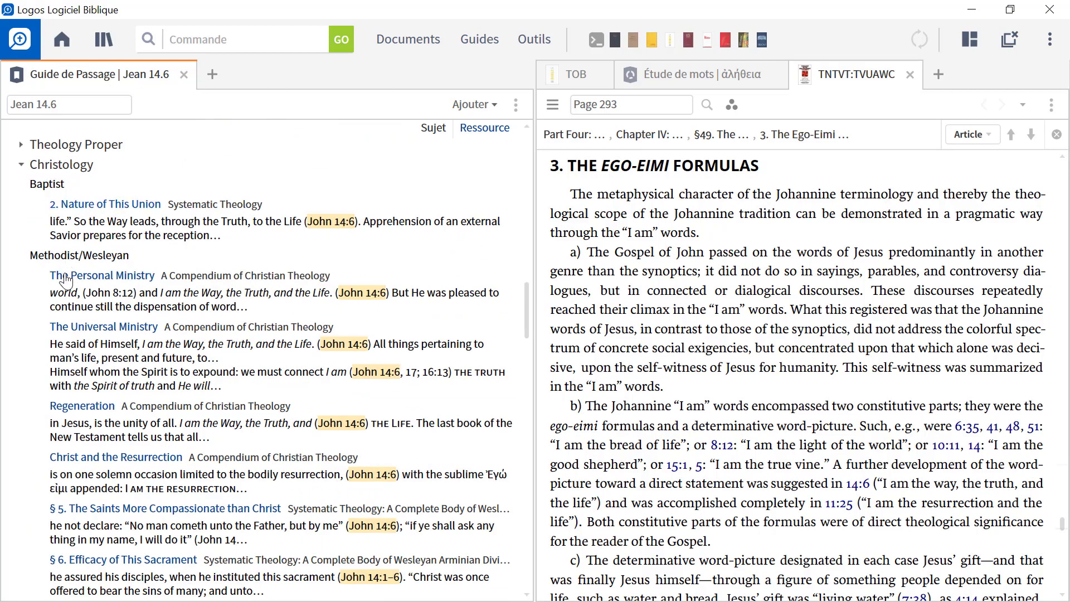
{"action": "scroll", "coordinate": [45, 323], "scroll_direction": "down", "scroll_amount": 4}
- Organize the Théologies systématiques section by resource and expand Ante-Nicene Fathers 4 in the Patristic category
{"action": "scroll", "coordinate": [84, 313], "scroll_direction": "up", "scroll_amount": 12}
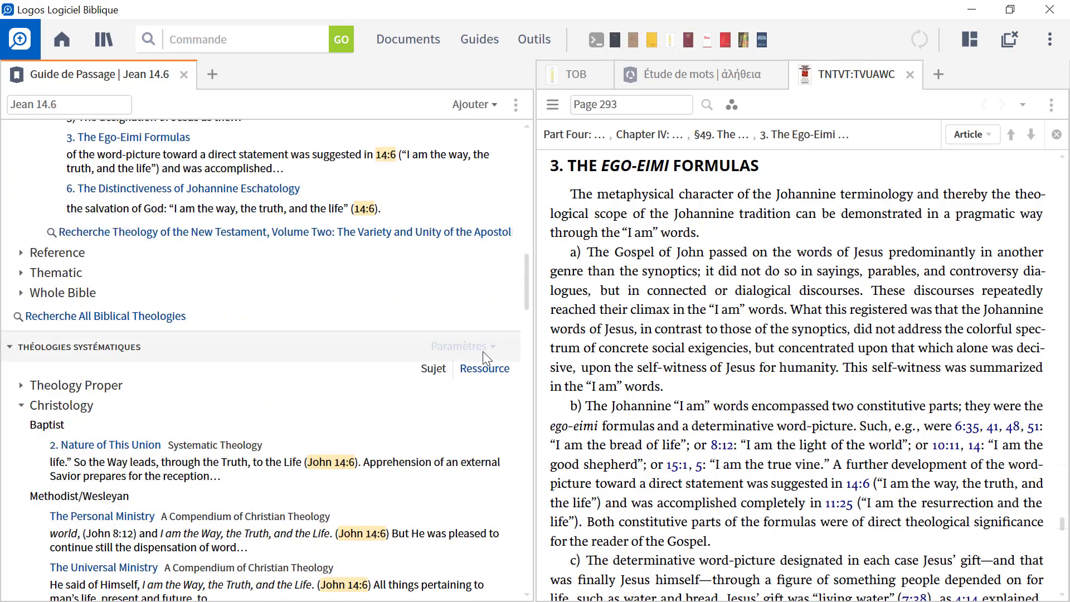
{"action": "left_click", "coordinate": [483, 369]}
{"action": "scroll", "coordinate": [205, 417], "scroll_direction": "down", "scroll_amount": 3}
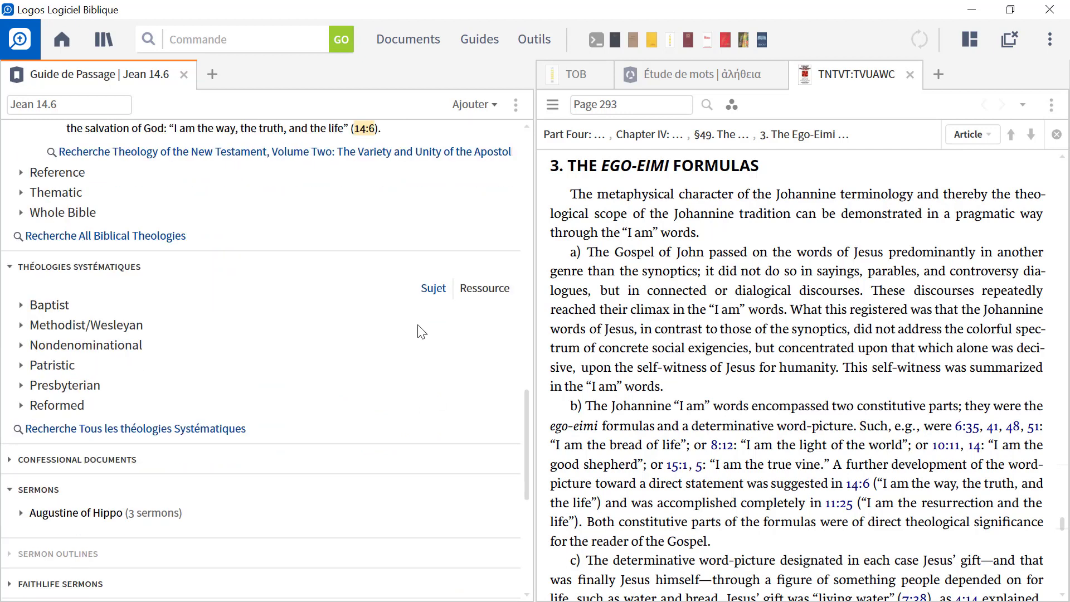
{"action": "left_click", "coordinate": [21, 365]}
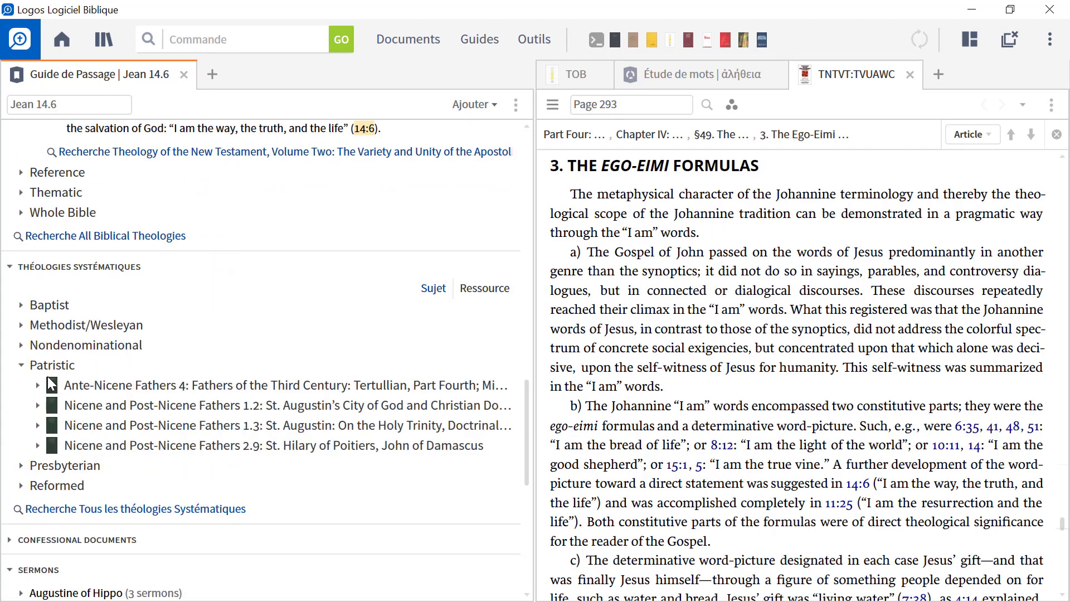
{"action": "left_click", "coordinate": [39, 386]}
- Preview the highlighted footnote in the Chapter XII excerpt of Ante-Nicene Fathers 4 and open that chapter
{"action": "scroll", "coordinate": [129, 413], "scroll_direction": "down", "scroll_amount": 3}
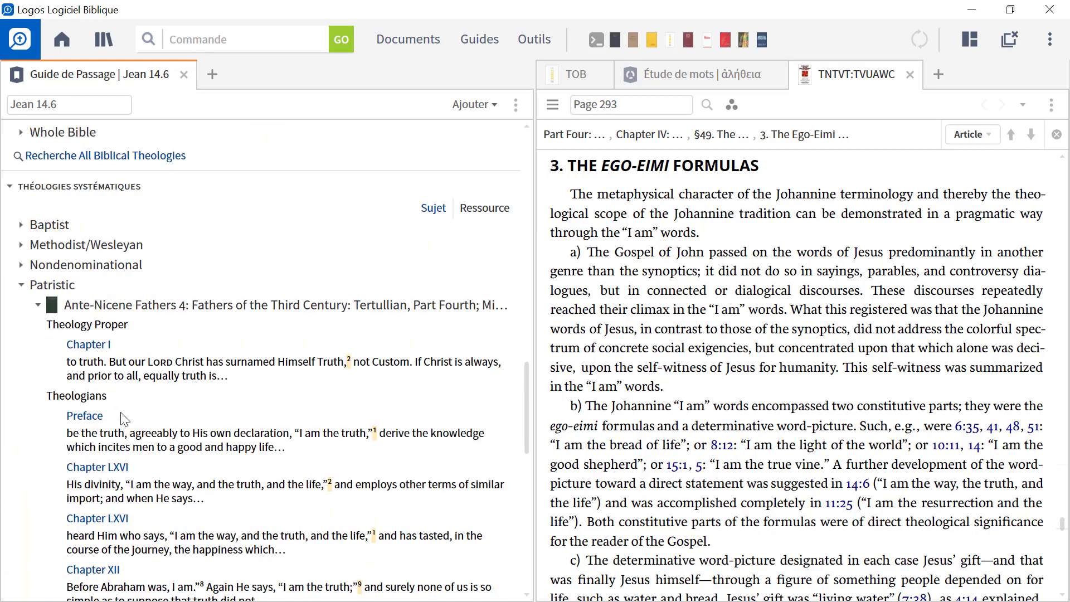
{"action": "scroll", "coordinate": [140, 413], "scroll_direction": "down", "scroll_amount": 1}
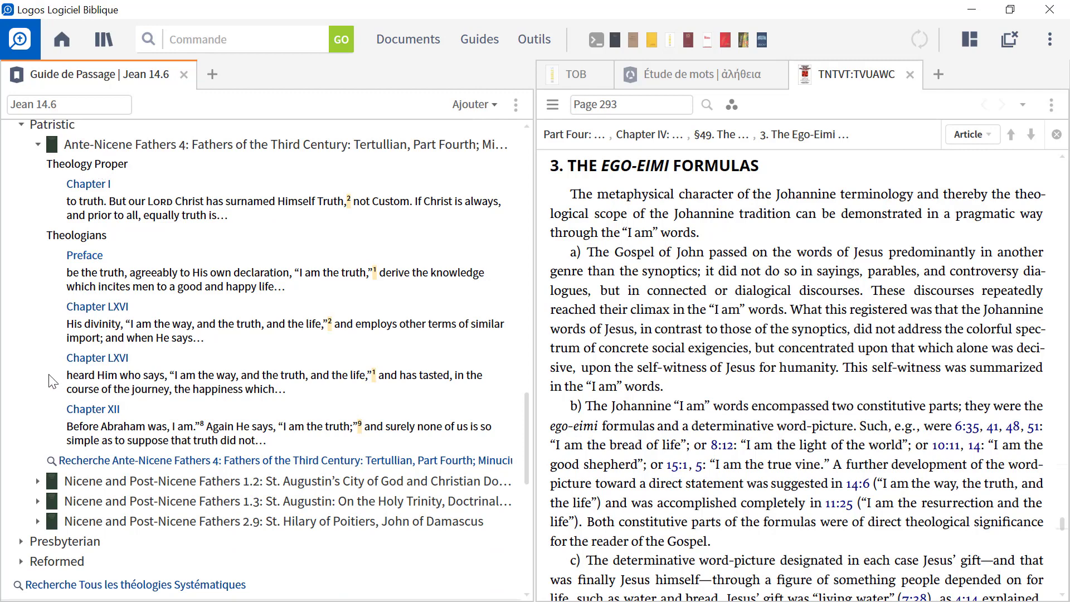
{"action": "scroll", "coordinate": [51, 390], "scroll_direction": "down", "scroll_amount": 1}
{"action": "mouse_move", "coordinate": [362, 393]}
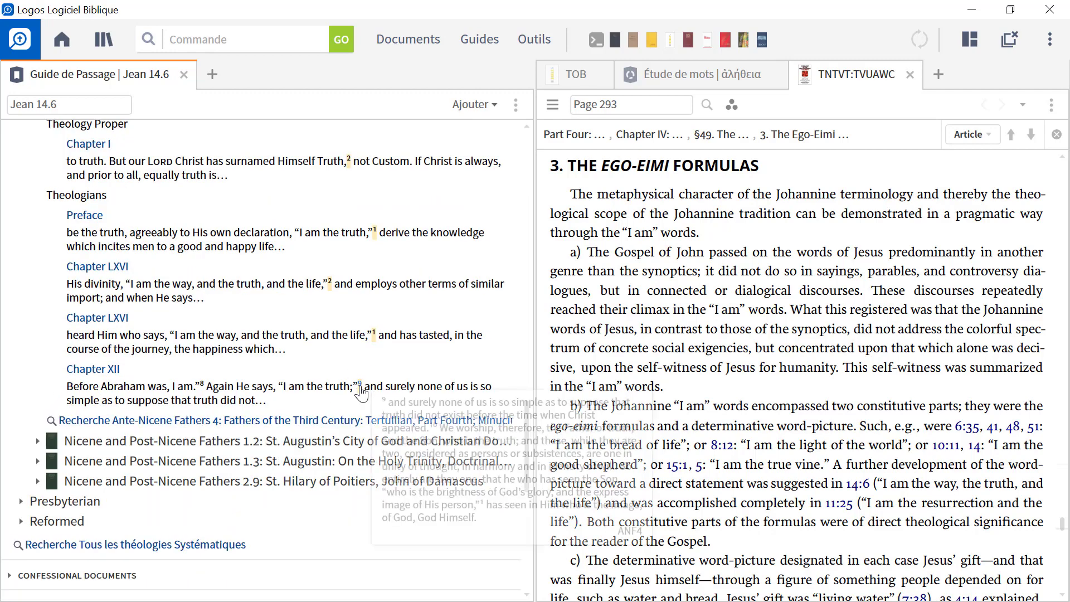
{"action": "left_click", "coordinate": [116, 371]}
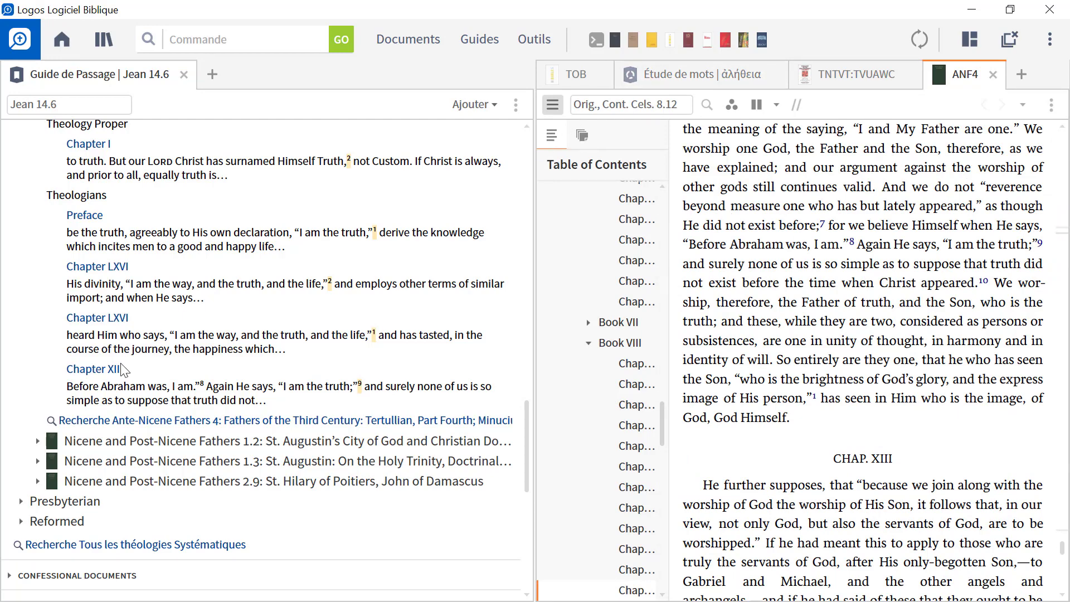
- Expand the Confessional Documents section and compare its organization by resource with that by subject, ending with subject
{"action": "scroll", "coordinate": [124, 370], "scroll_direction": "down", "scroll_amount": 7}
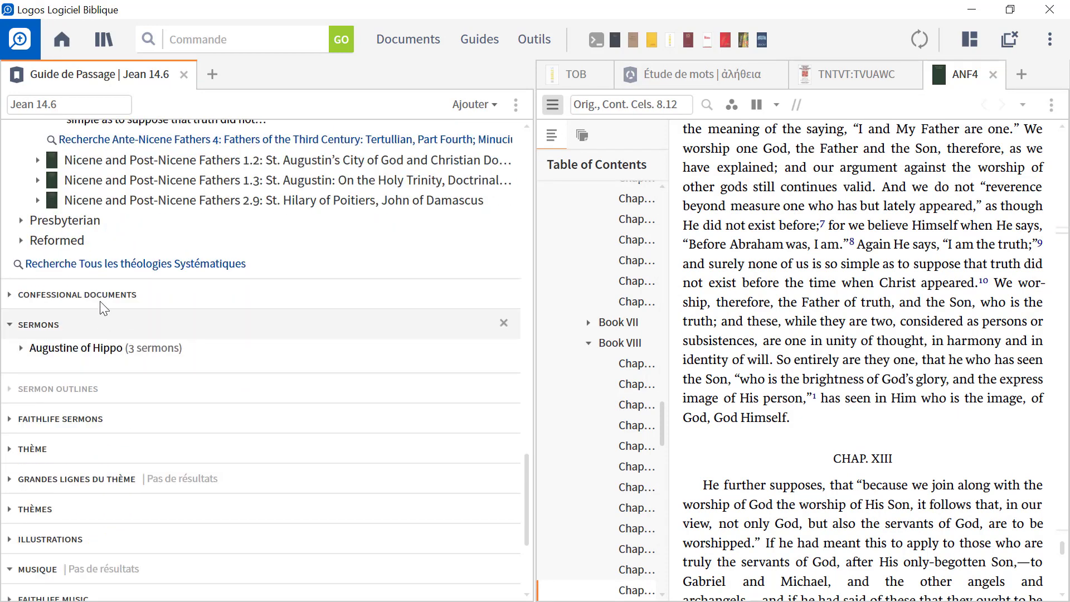
{"action": "left_click", "coordinate": [65, 295]}
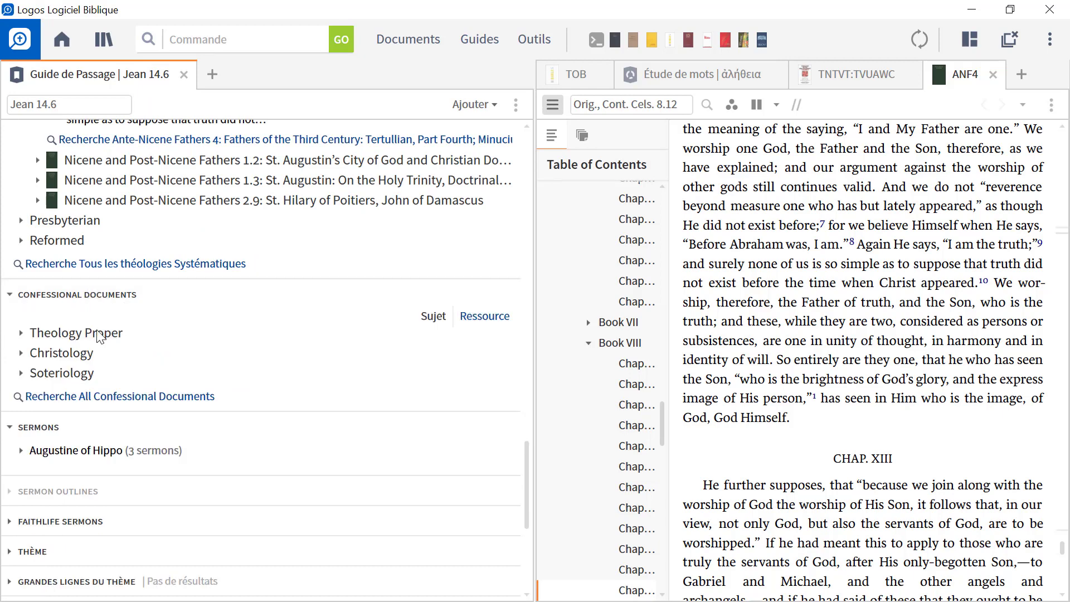
{"action": "left_click", "coordinate": [502, 316]}
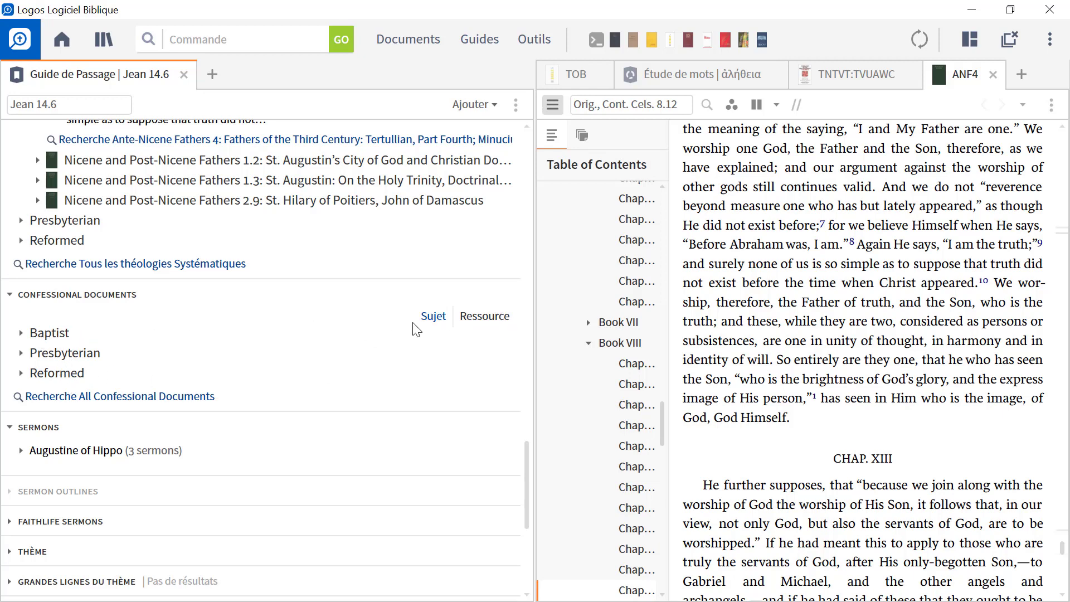
{"action": "left_click", "coordinate": [435, 318]}
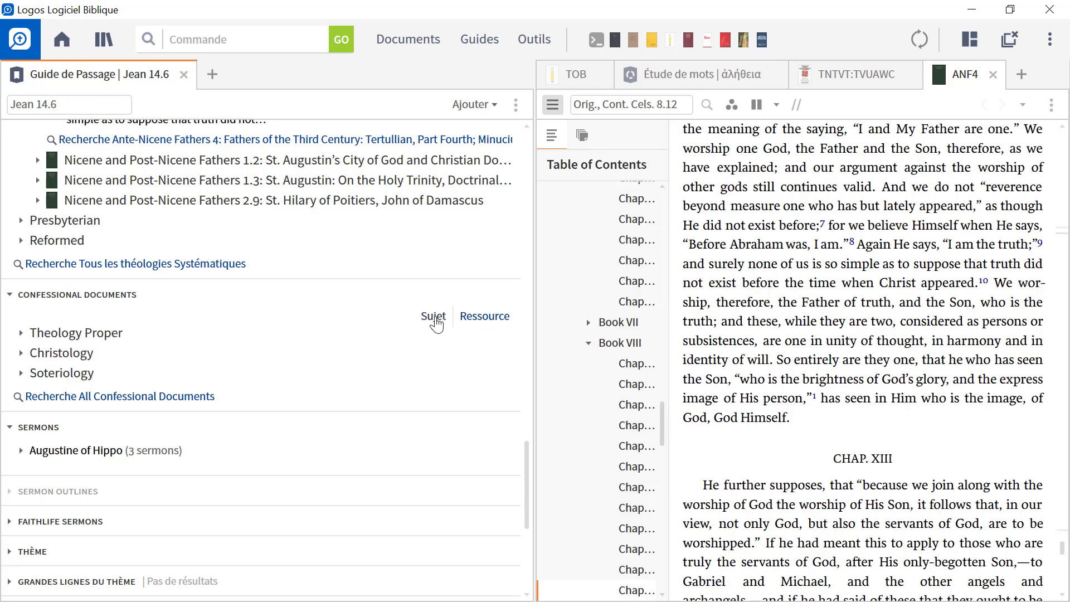
- Expand Christology under Confessional Documents and review the Baptist, Presbyterian and Reformed entries
{"action": "left_click", "coordinate": [49, 352]}
{"action": "scroll", "coordinate": [176, 356], "scroll_direction": "down", "scroll_amount": 3}
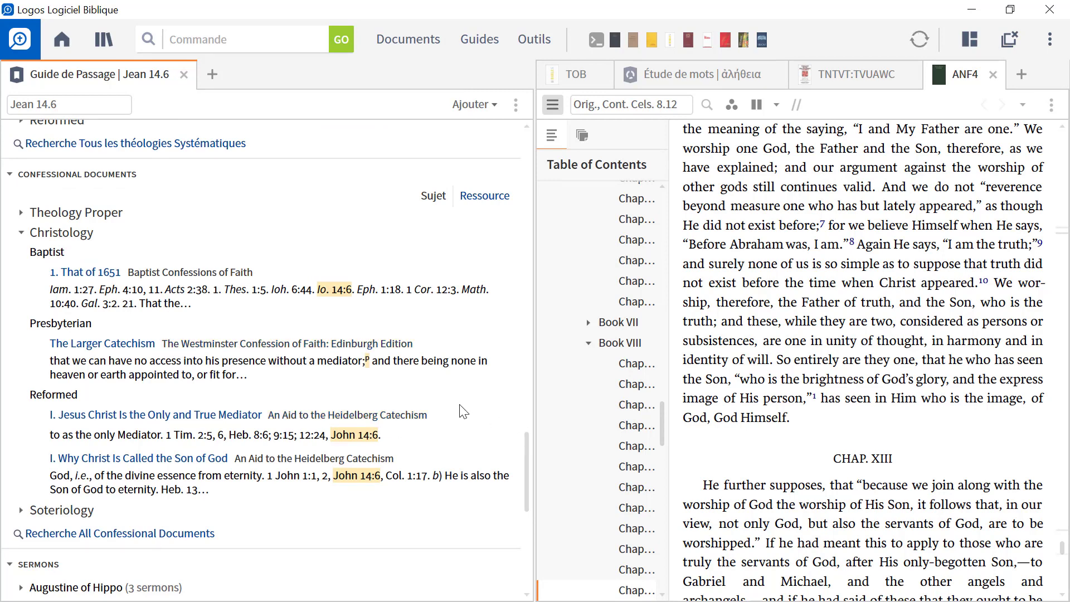
{"action": "scroll", "coordinate": [461, 411], "scroll_direction": "down", "scroll_amount": 1}
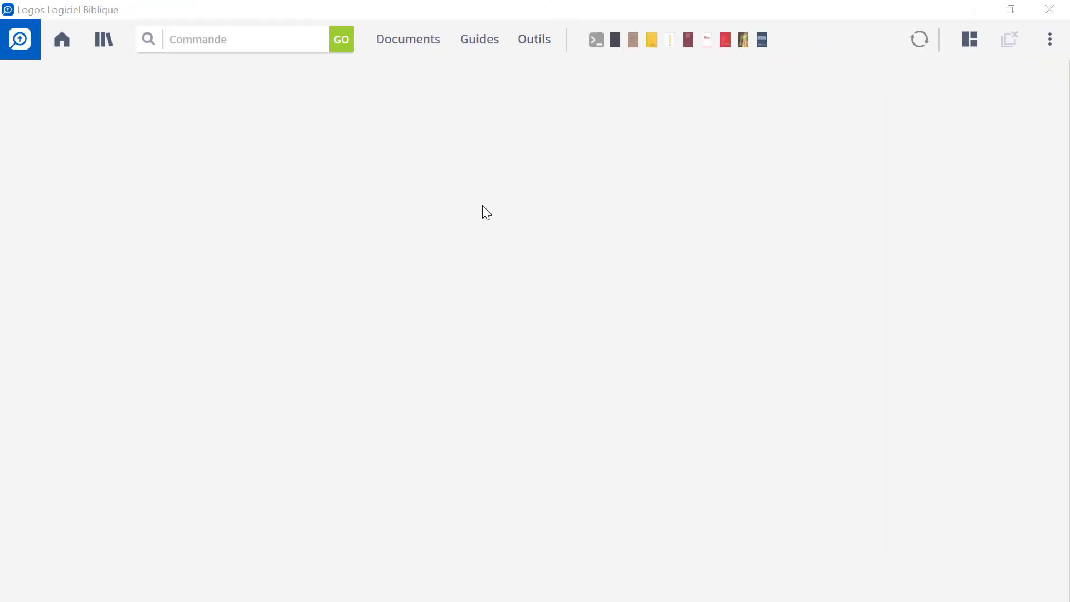
- Create a new Canvas document and choose TOB as the Bible version for inserting a passage
{"action": "left_click", "coordinate": [536, 43]}
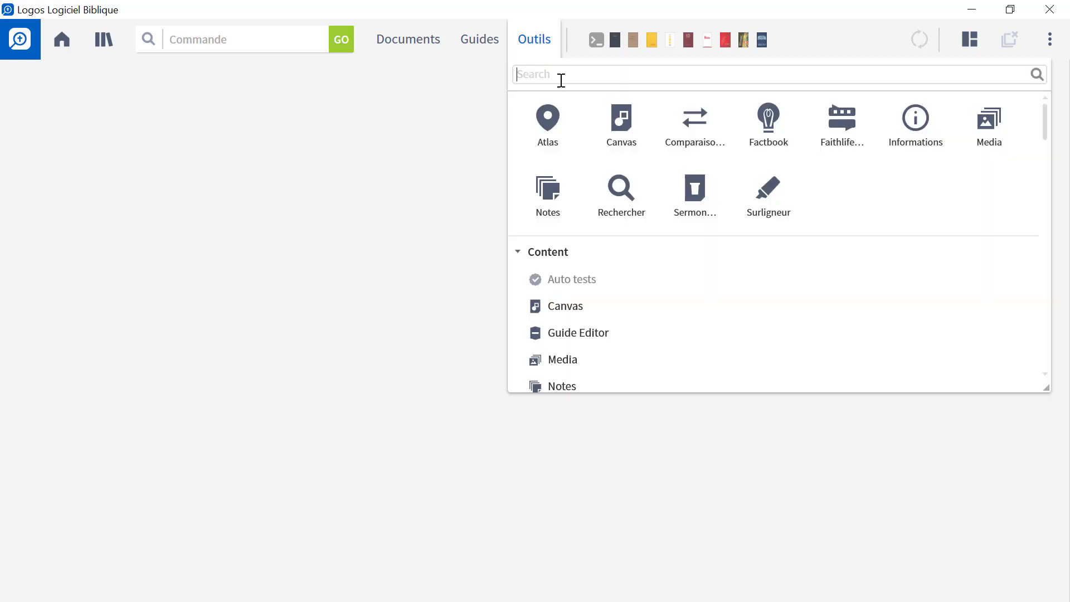
{"action": "left_click", "coordinate": [618, 114]}
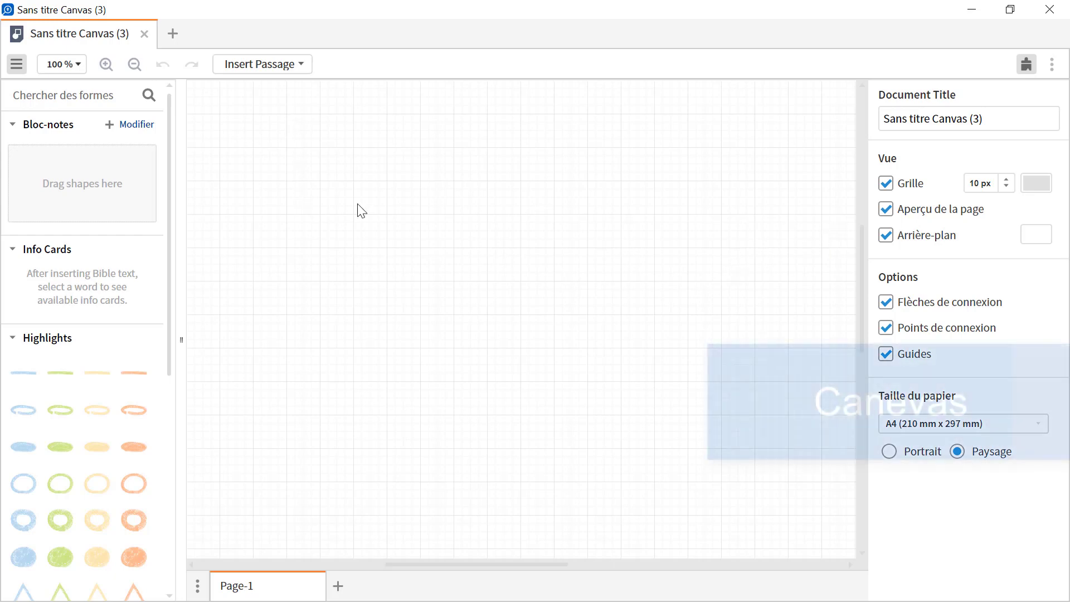
{"action": "left_click", "coordinate": [272, 67]}
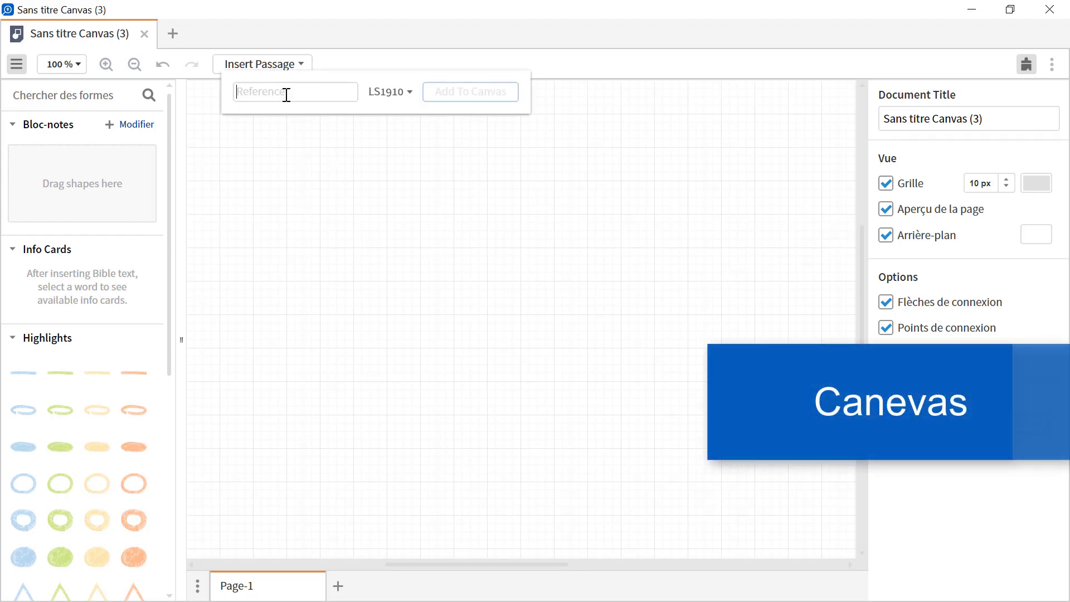
{"action": "type", "text": "Jean 14 6"}
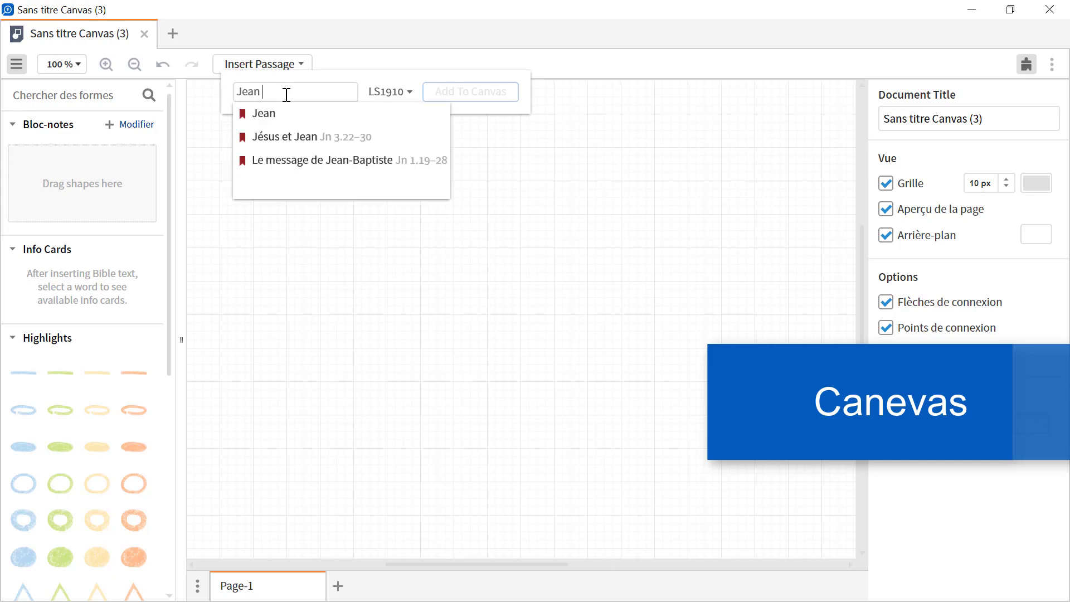
{"action": "left_click", "coordinate": [392, 90]}
{"action": "left_click", "coordinate": [417, 164]}
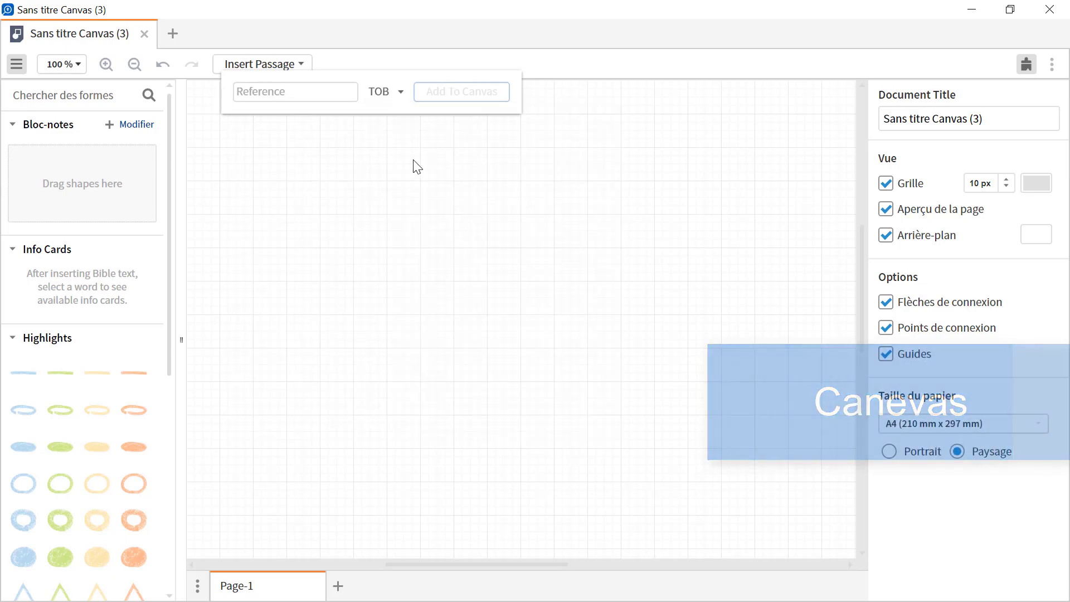
- Insert the passage Jean 14.6 into the canvas
{"action": "left_click", "coordinate": [303, 95]}
{"action": "type", "text": "Jean "}
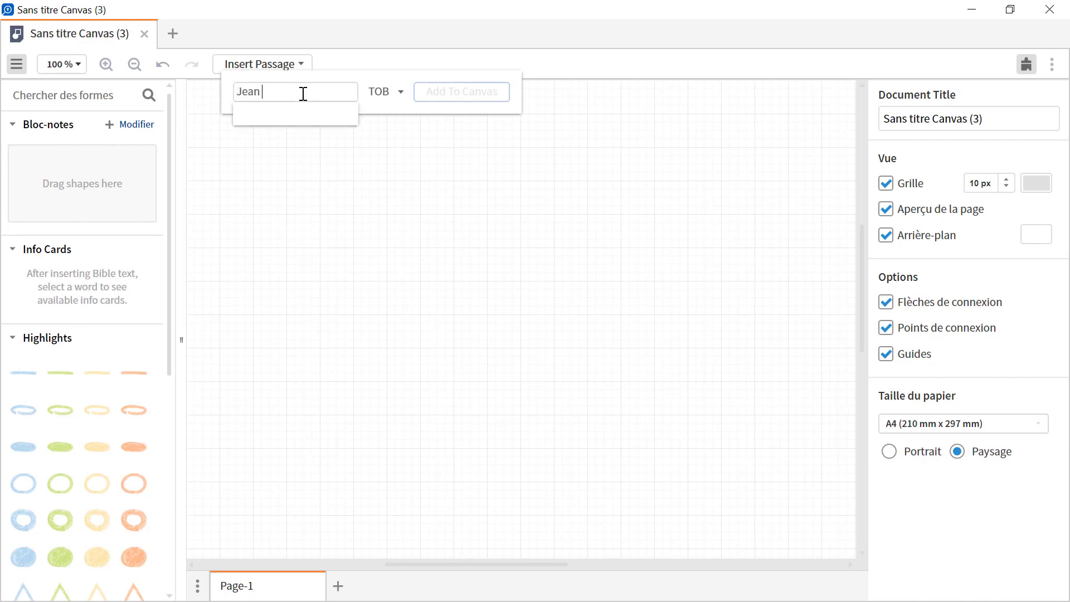
{"action": "type", "text": "14 6"}
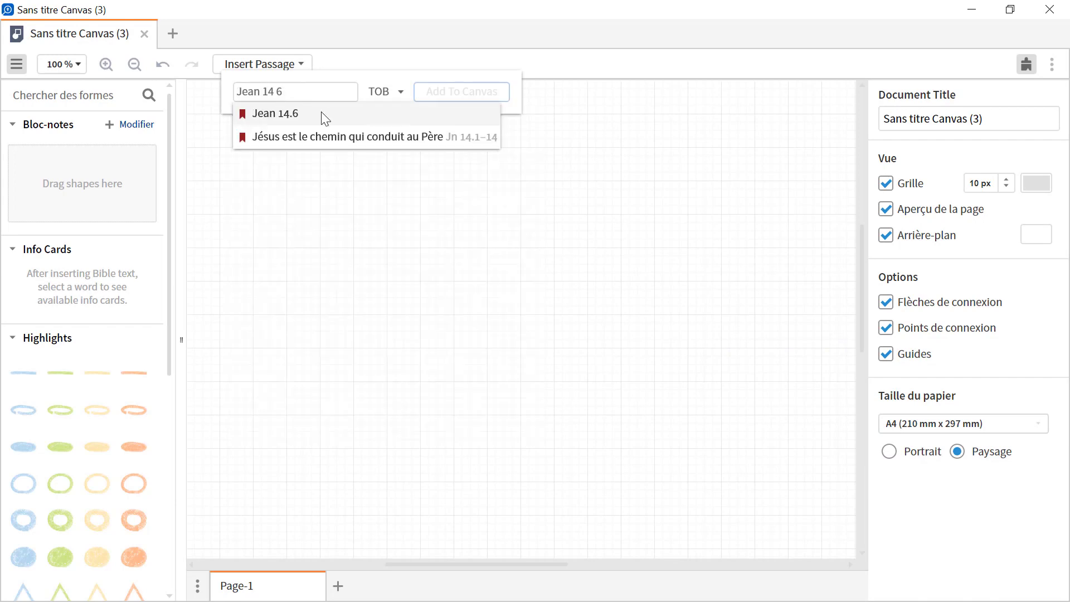
{"action": "left_click", "coordinate": [325, 118]}
{"action": "left_click", "coordinate": [469, 94]}
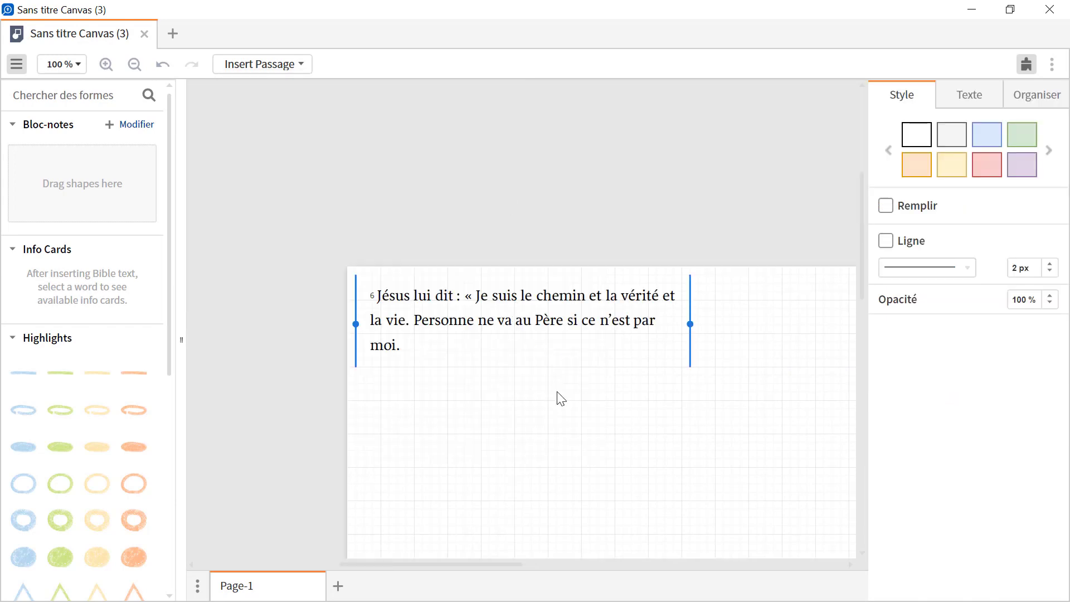
- Move the inserted verse away from the page's upper-left corner towards the middle of the page
{"action": "left_click_drag", "start_coordinate": [569, 446], "coordinate": [490, 385]}
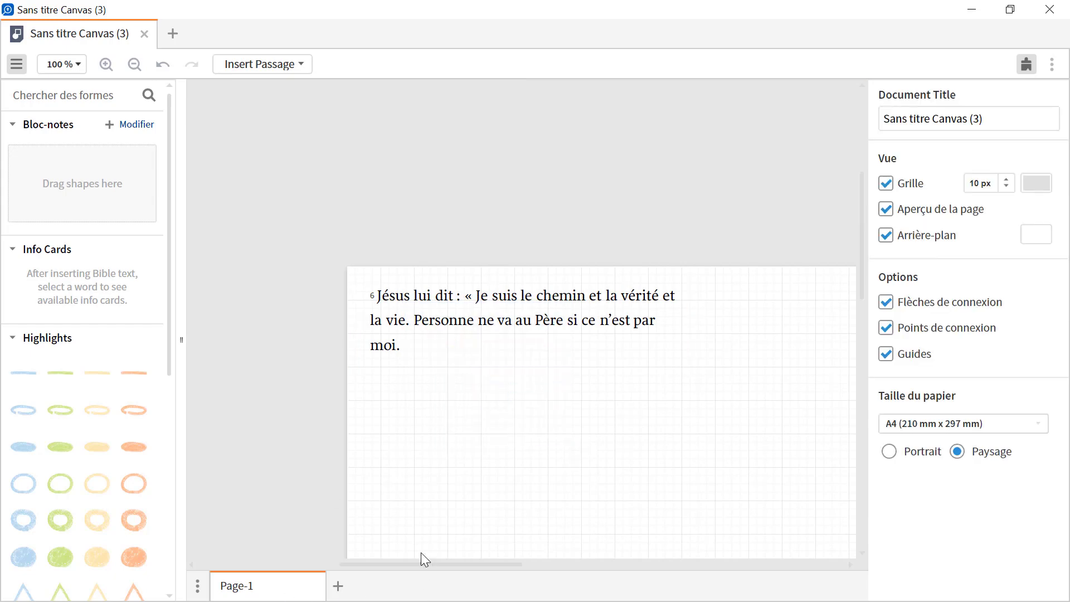
{"action": "left_click_drag", "start_coordinate": [421, 564], "coordinate": [505, 563]}
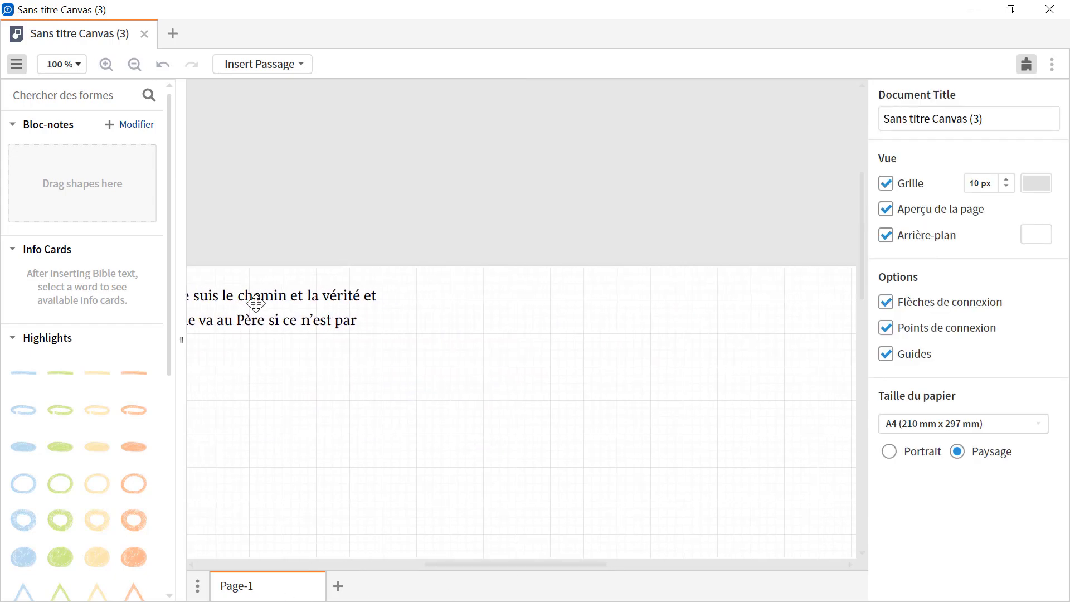
{"action": "left_click_drag", "start_coordinate": [256, 302], "coordinate": [557, 370]}
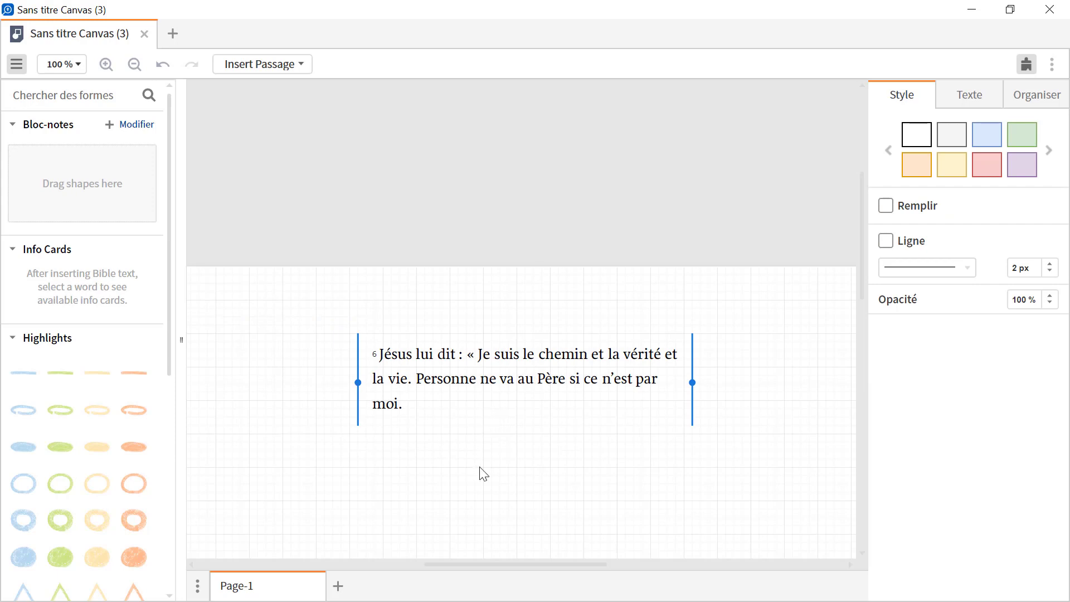
- Insert the passage Jean 14.6 into the canvas a second time, using the Greek NA28 version
{"action": "left_click", "coordinate": [288, 66]}
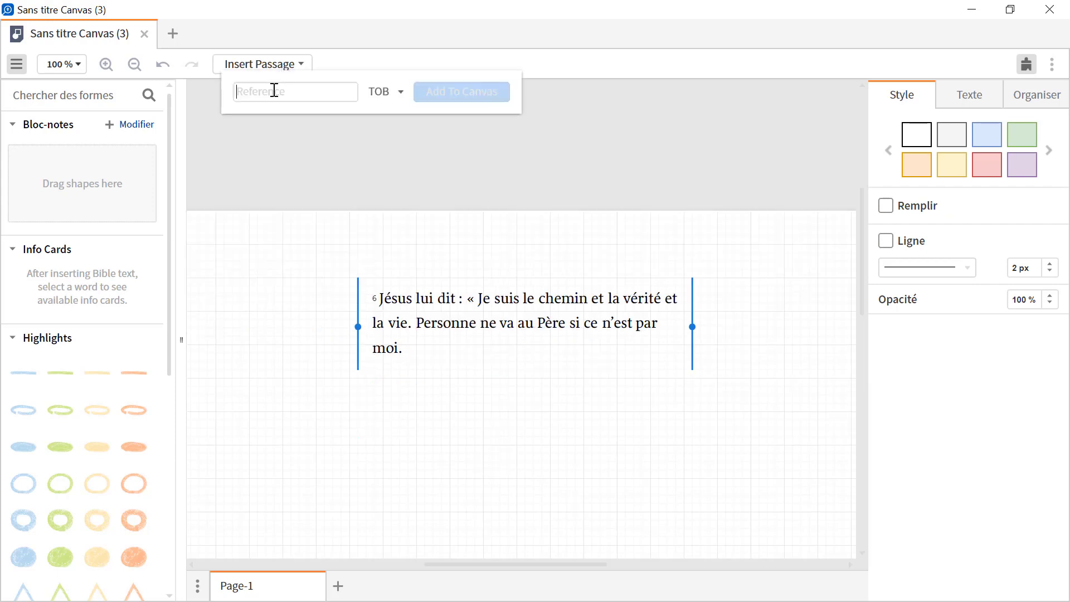
{"action": "type", "text": "JEan "}
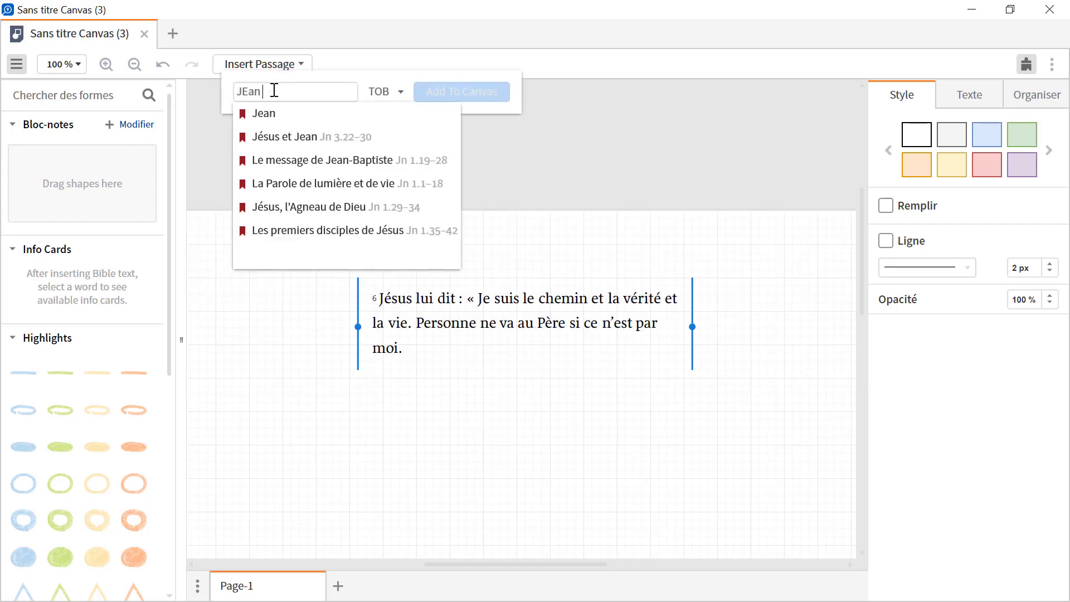
{"action": "type", "text": "14 6"}
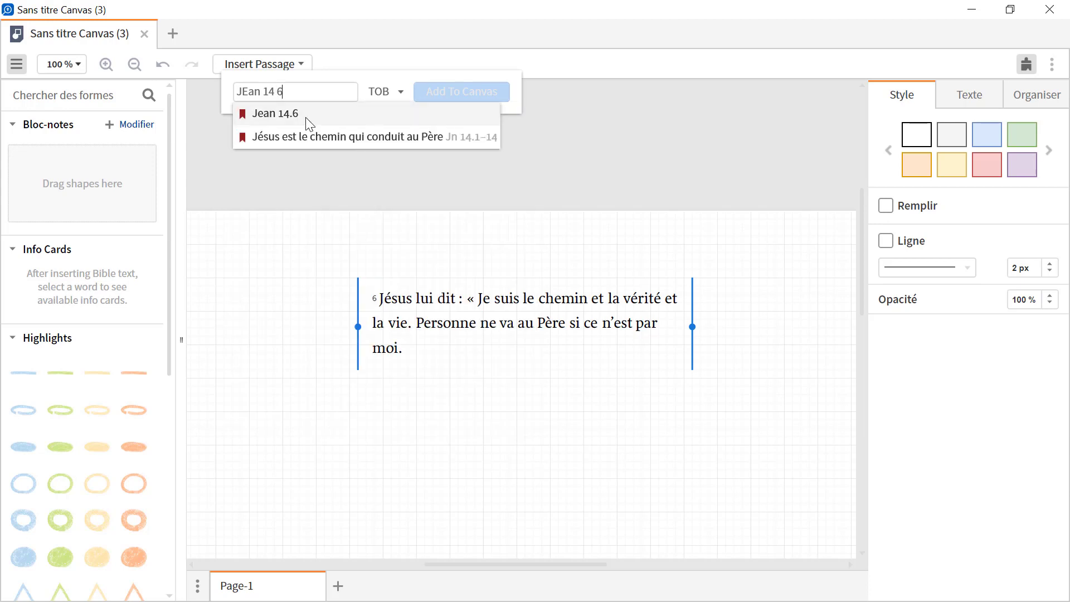
{"action": "left_click", "coordinate": [307, 117]}
{"action": "left_click", "coordinate": [382, 95]}
{"action": "type", "text": "na28"}
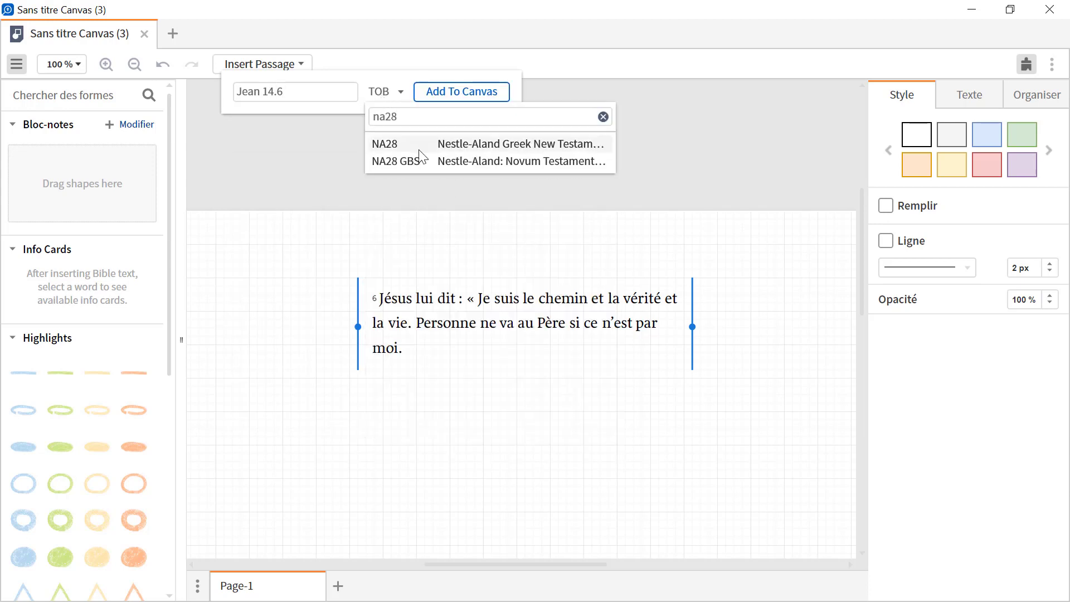
{"action": "left_click", "coordinate": [419, 146]}
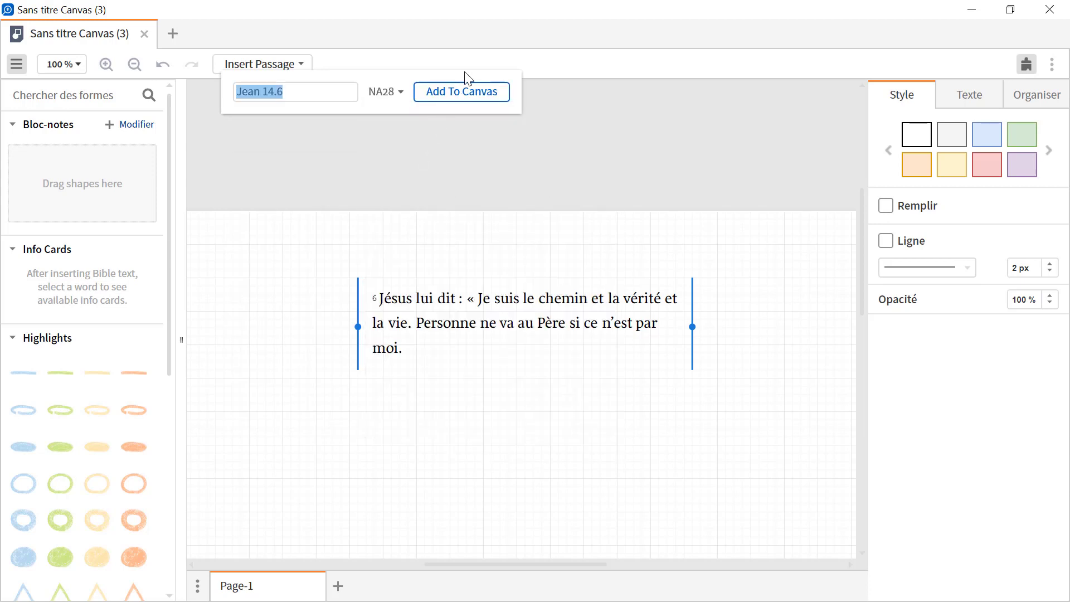
{"action": "left_click", "coordinate": [466, 89]}
- Move the Greek verse below the French verse, leaving an empty gap between the two text blocks
{"action": "left_click_drag", "start_coordinate": [441, 316], "coordinate": [345, 435]}
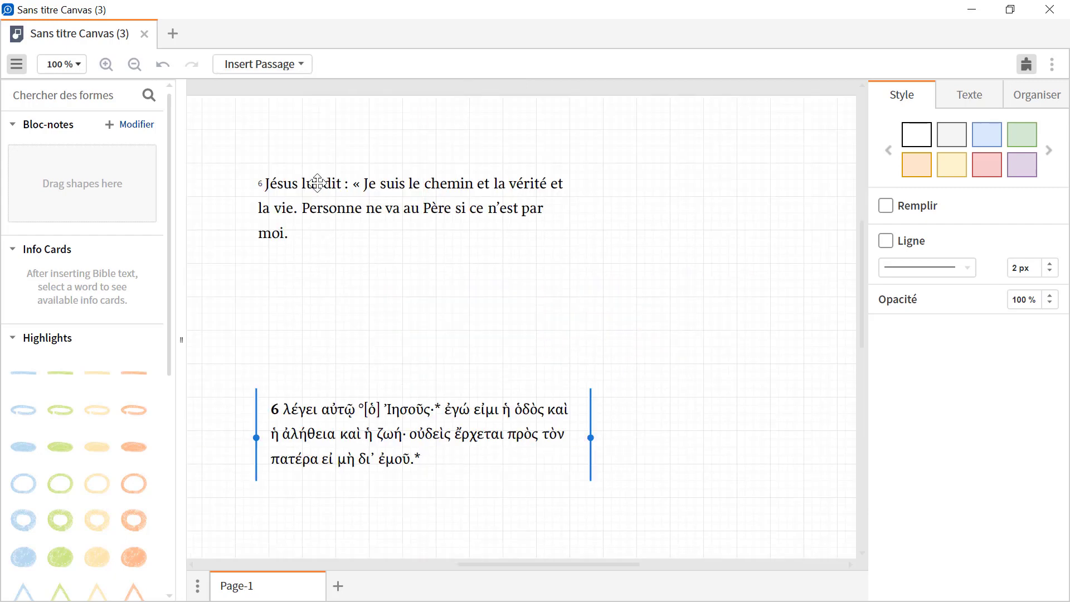
{"action": "left_click", "coordinate": [356, 183]}
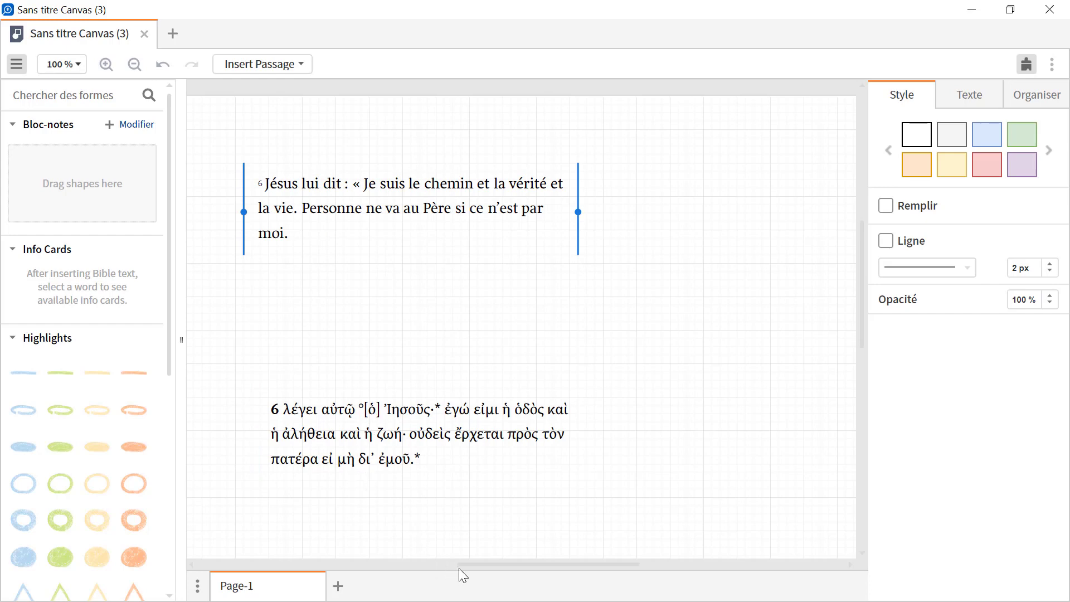
{"action": "left_click_drag", "start_coordinate": [461, 565], "coordinate": [436, 564]}
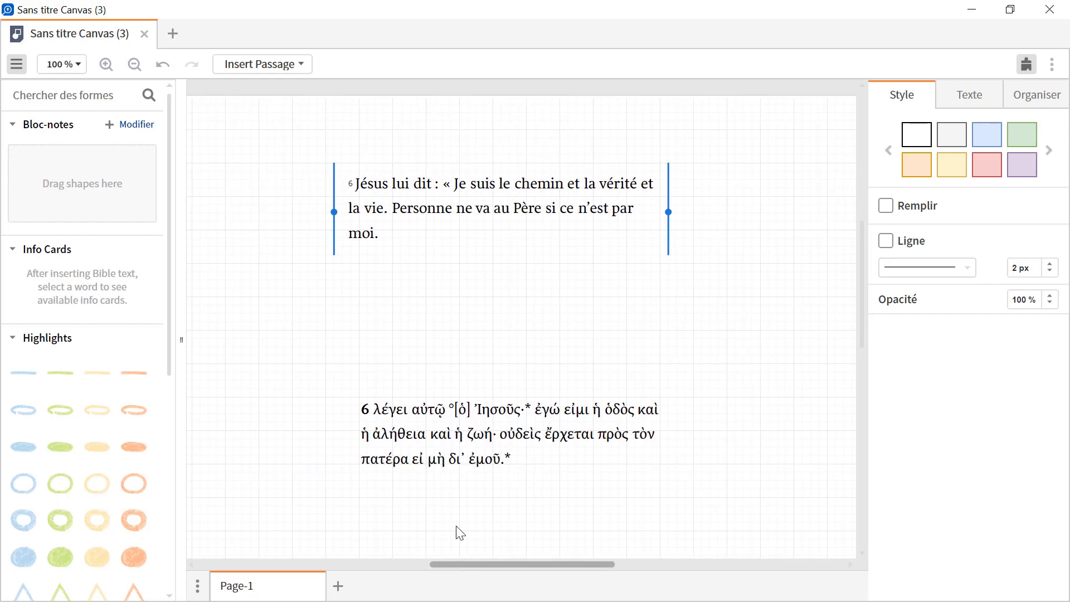
- Break the French verse into indented lines starting at « Je suis, et la vérité, et la vie, Personne and si ce n'est
{"action": "left_click", "coordinate": [446, 183]}
{"action": "left_click_drag", "start_coordinate": [448, 192], "coordinate": [400, 222]}
{"action": "left_click_drag", "start_coordinate": [524, 216], "coordinate": [444, 233]}
{"action": "left_click_drag", "start_coordinate": [434, 235], "coordinate": [440, 241]}
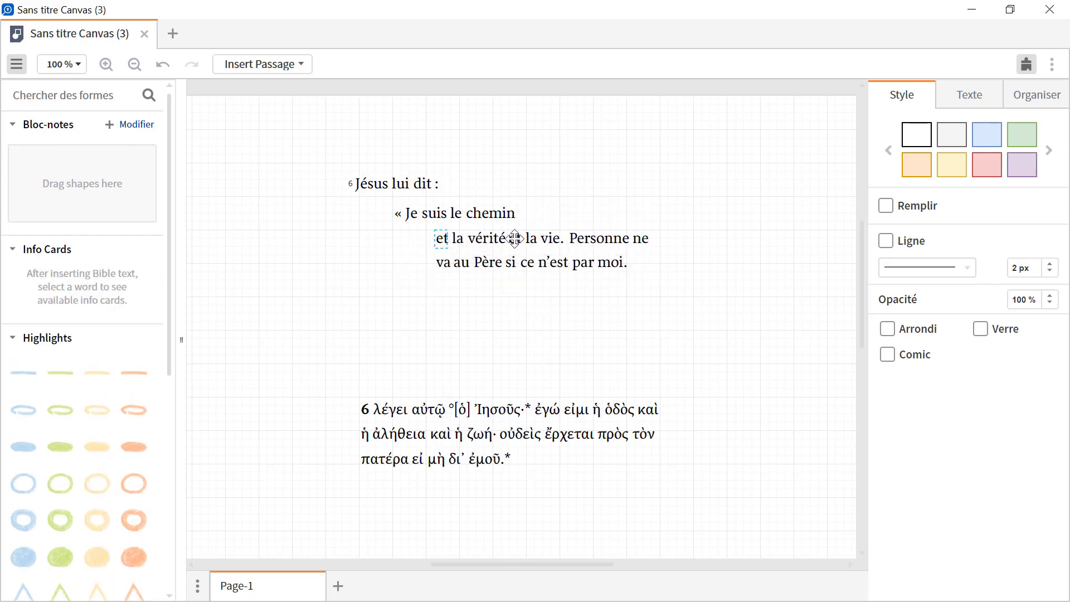
{"action": "left_click_drag", "start_coordinate": [516, 238], "coordinate": [407, 287]}
{"action": "left_click_drag", "start_coordinate": [552, 289], "coordinate": [453, 313]}
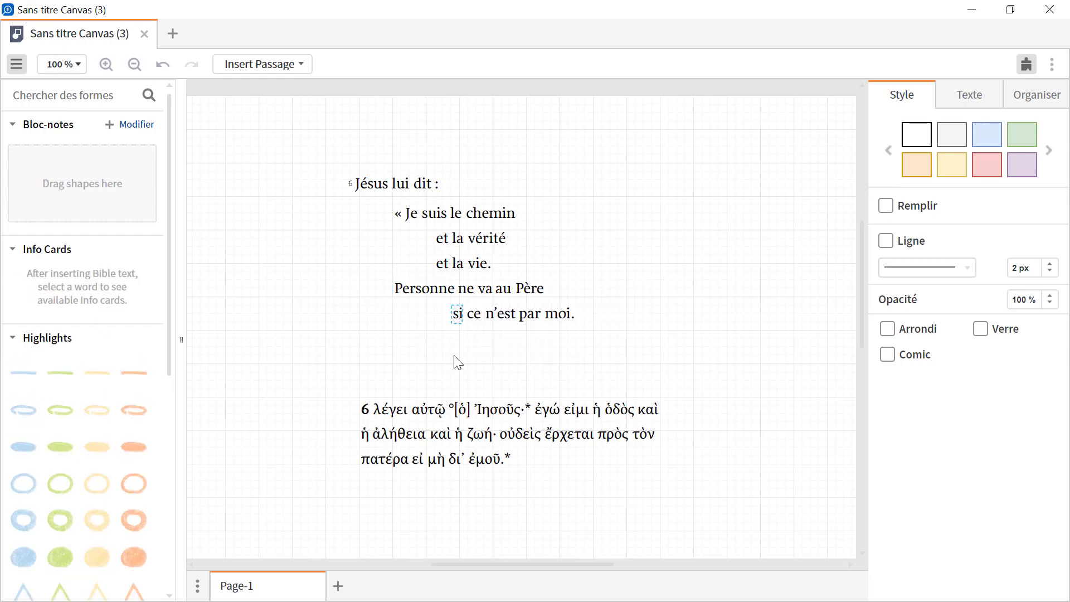
{"action": "left_click", "coordinate": [484, 368]}
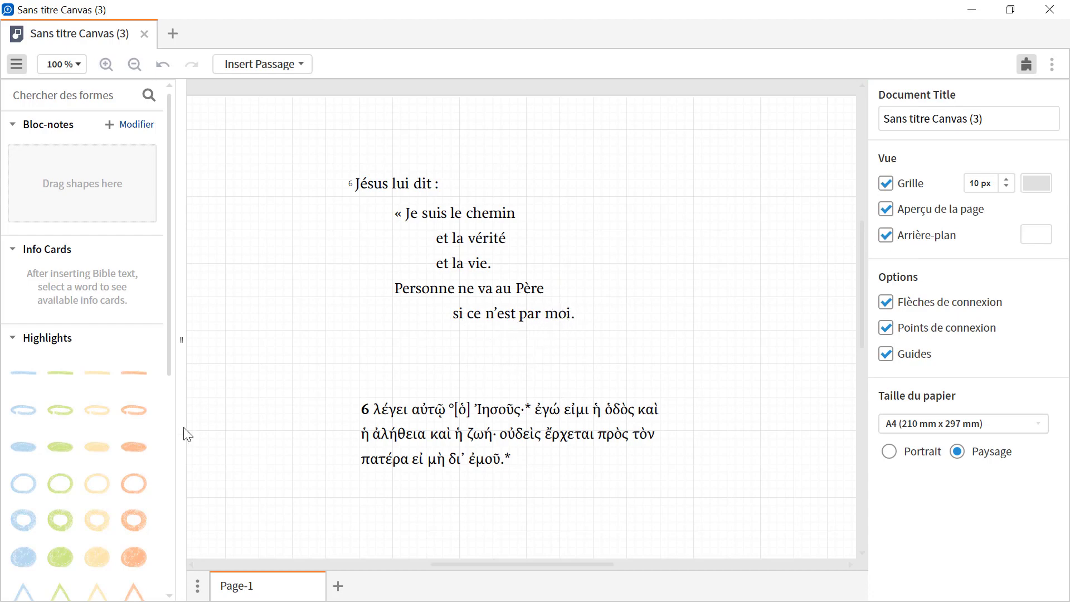
- Place green filled brush highlights over "Je suis" and over "moi" in the French verse
{"action": "left_click", "coordinate": [60, 446]}
{"action": "left_click_drag", "start_coordinate": [389, 499], "coordinate": [410, 210]}
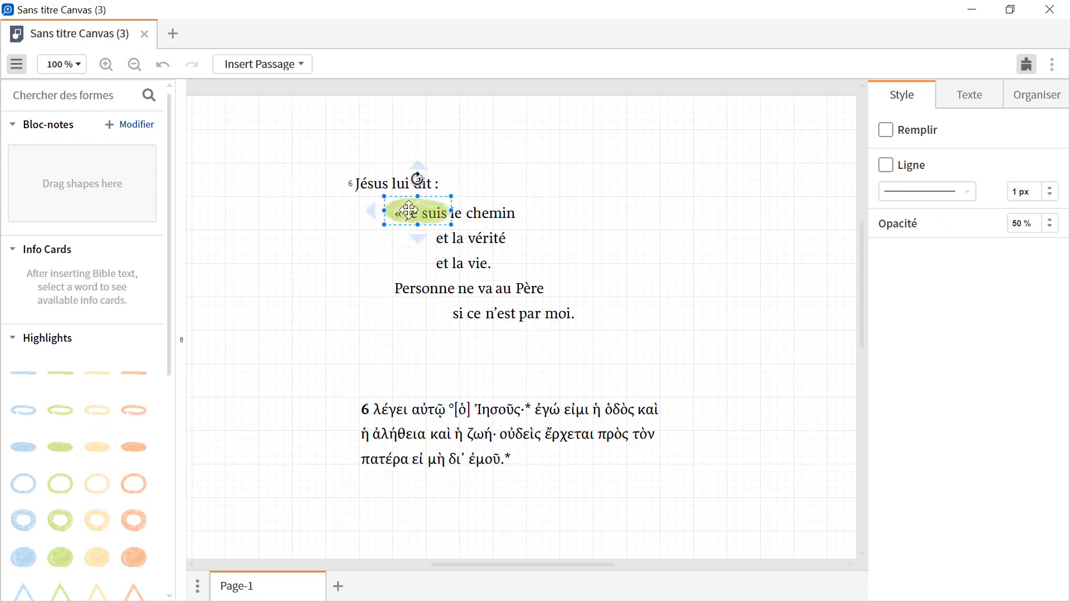
{"action": "left_click", "coordinate": [58, 447]}
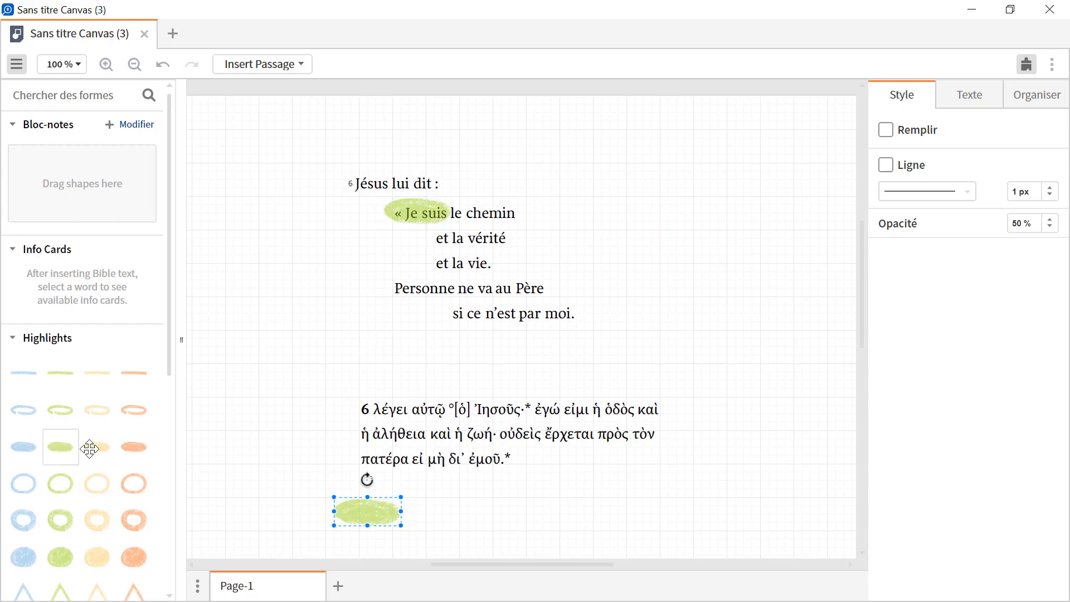
{"action": "left_click_drag", "start_coordinate": [375, 505], "coordinate": [568, 311]}
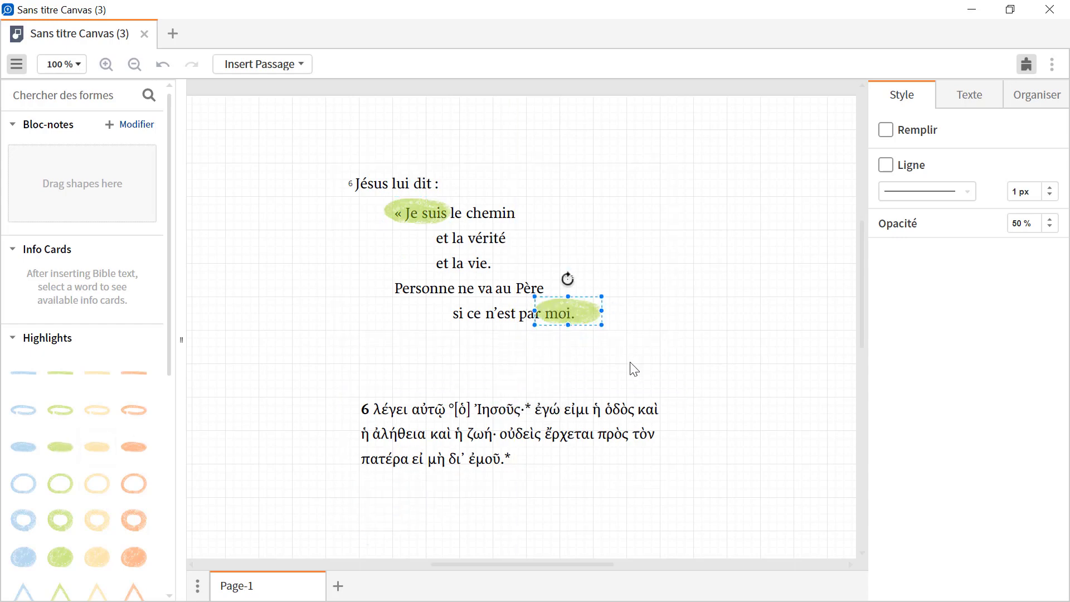
{"action": "left_click", "coordinate": [633, 370]}
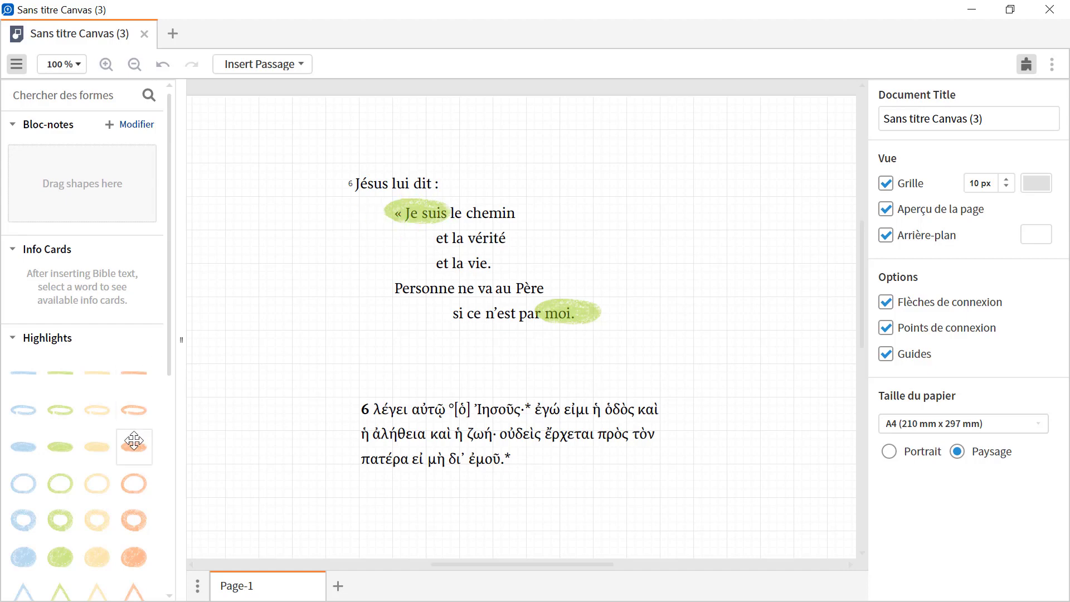
- Draw a connector arrow from the "moi" highlight to "Je suis" and shift its vertical segment right, clear of the text
{"action": "left_click", "coordinate": [575, 318]}
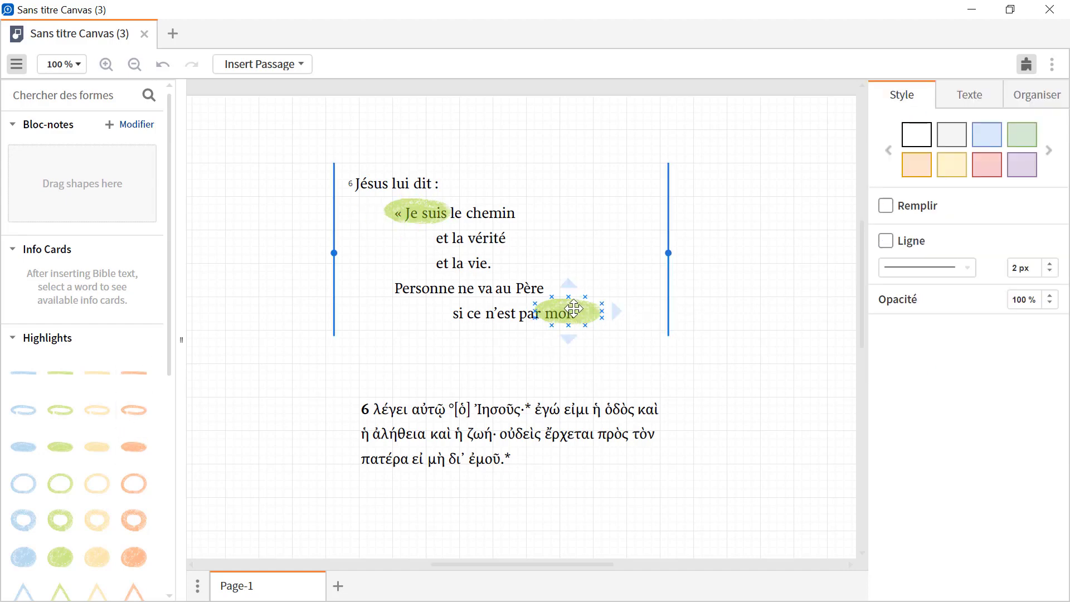
{"action": "left_click_drag", "start_coordinate": [602, 303], "coordinate": [451, 203]}
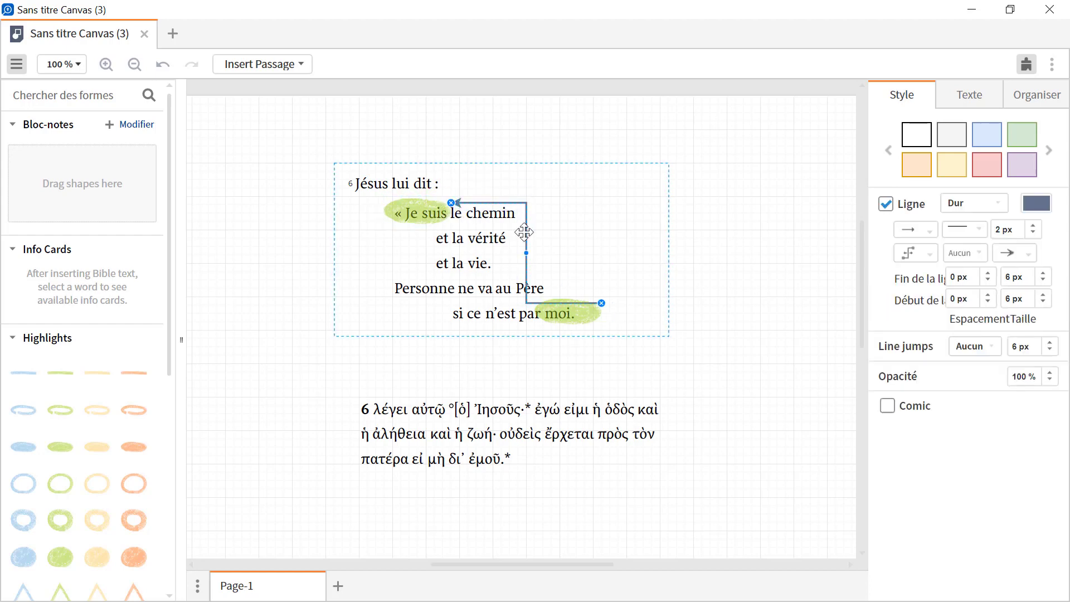
{"action": "left_click_drag", "start_coordinate": [527, 252], "coordinate": [585, 253]}
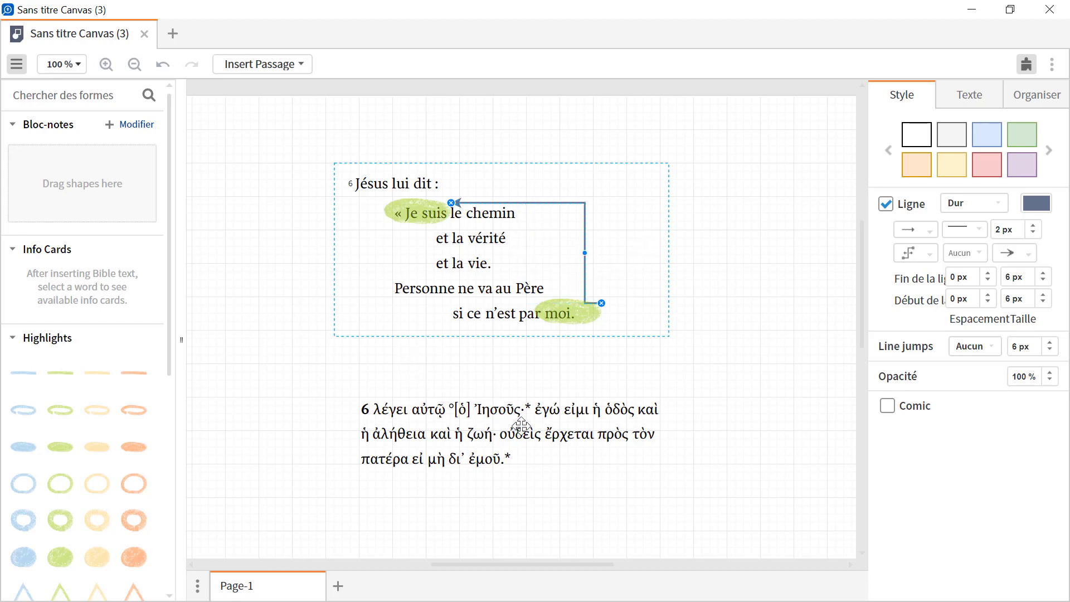
{"action": "left_click", "coordinate": [672, 390]}
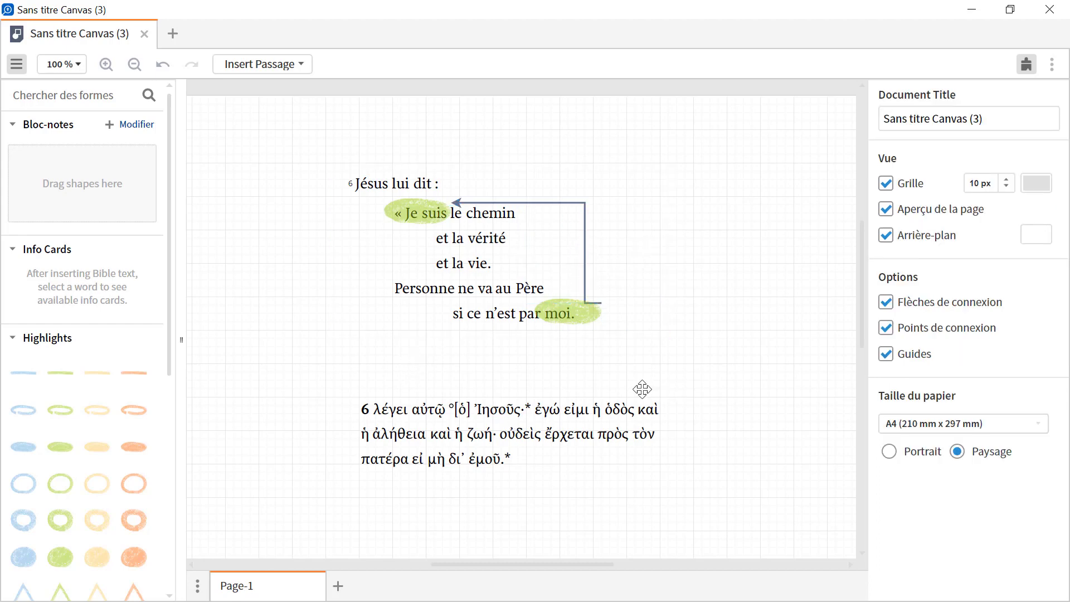
- Set the text color of the word "chemin" in the French verse to 6666FF
{"action": "left_click", "coordinate": [499, 214]}
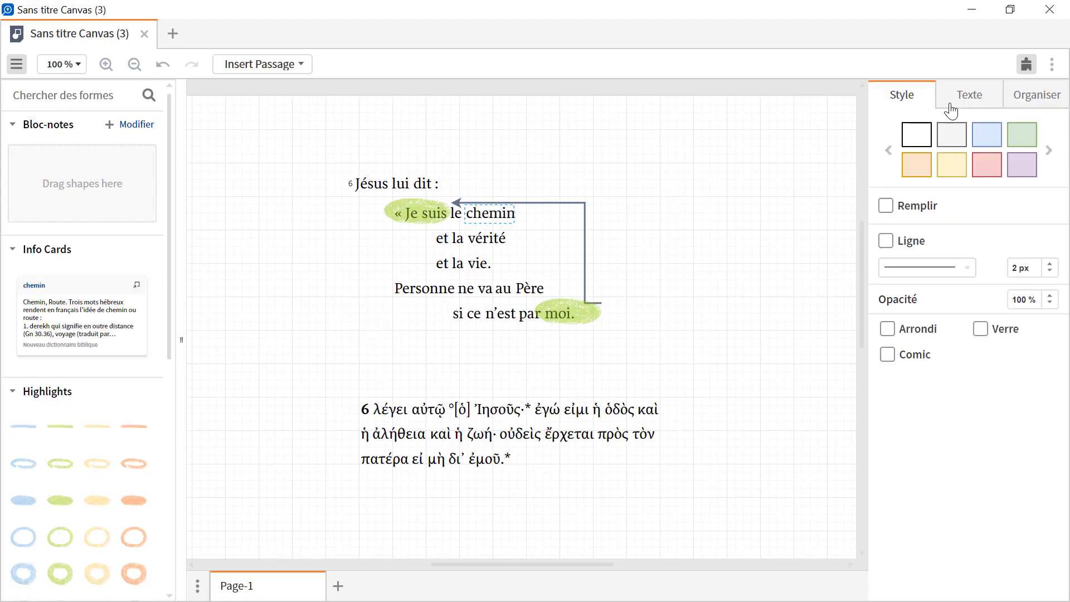
{"action": "left_click", "coordinate": [968, 96]}
{"action": "left_click", "coordinate": [946, 216]}
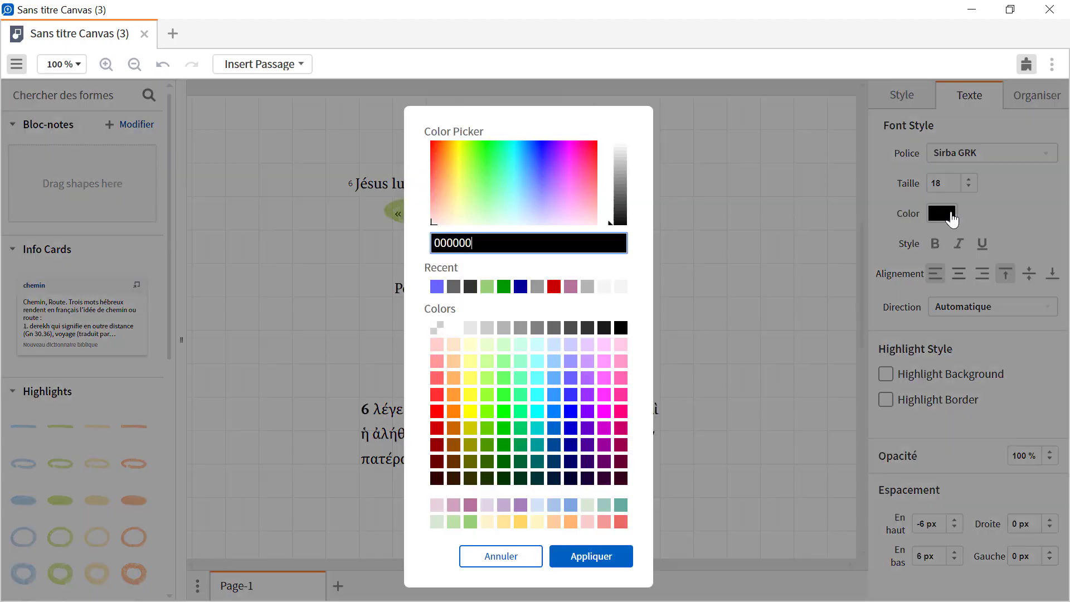
{"action": "left_click", "coordinate": [436, 287]}
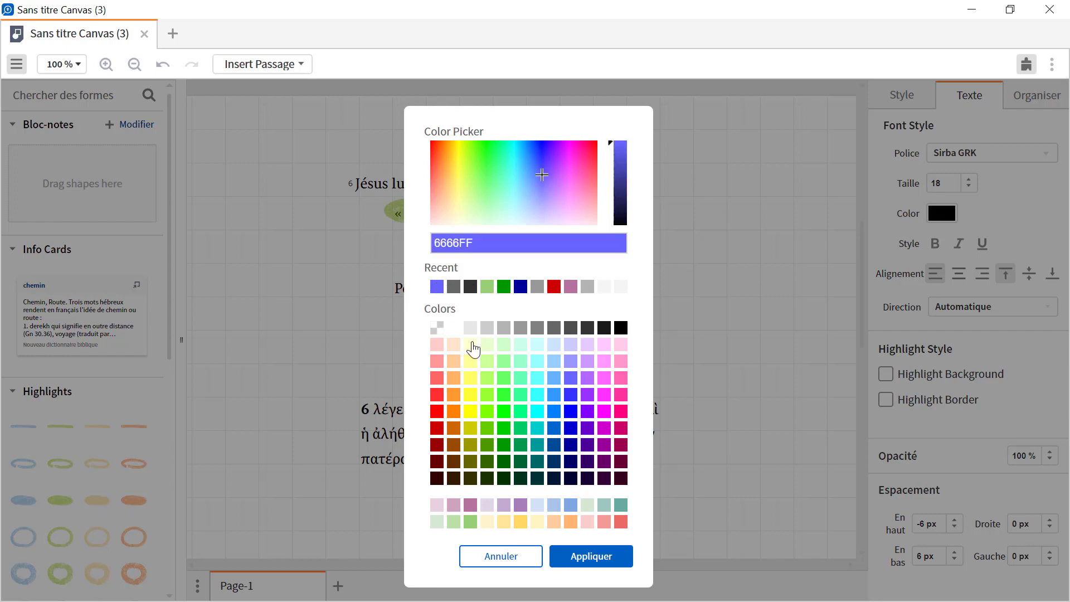
{"action": "left_click", "coordinate": [590, 557]}
- Color the word "vérité" in the French verse with the same 6666FF
{"action": "left_click", "coordinate": [496, 240]}
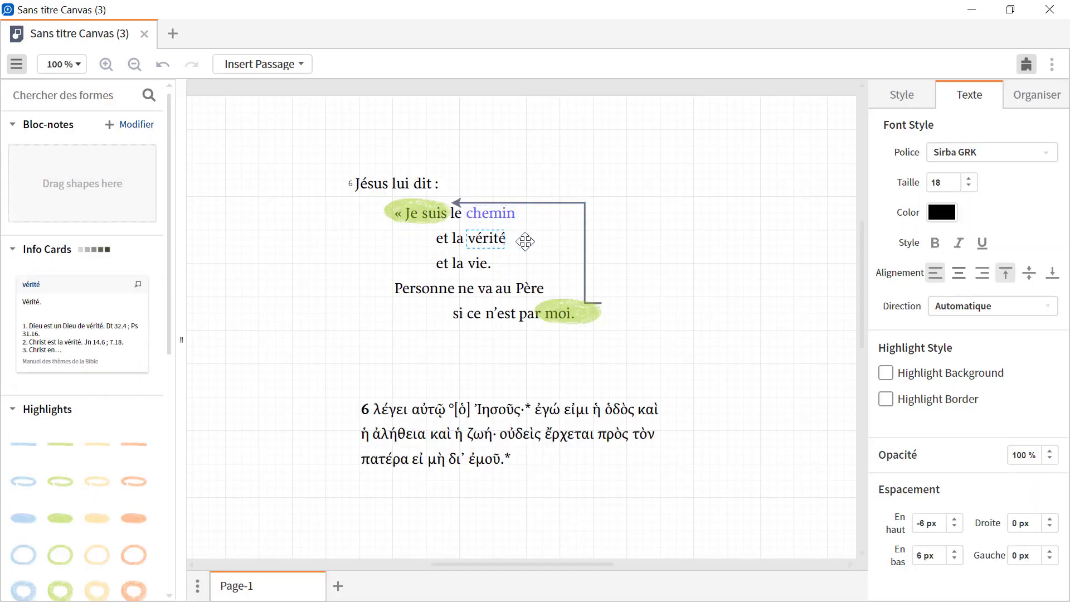
{"action": "left_click", "coordinate": [941, 215]}
{"action": "left_click", "coordinate": [437, 287]}
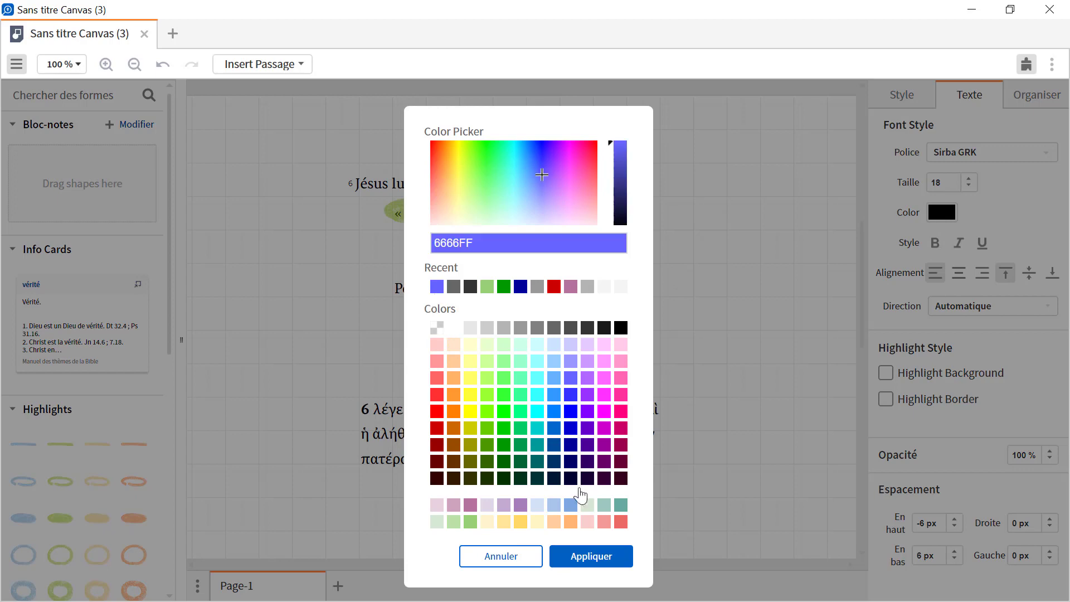
{"action": "left_click", "coordinate": [594, 557]}
- Apply the recent violet-blue text color to the word "vie" in the French verse
{"action": "left_click", "coordinate": [498, 263]}
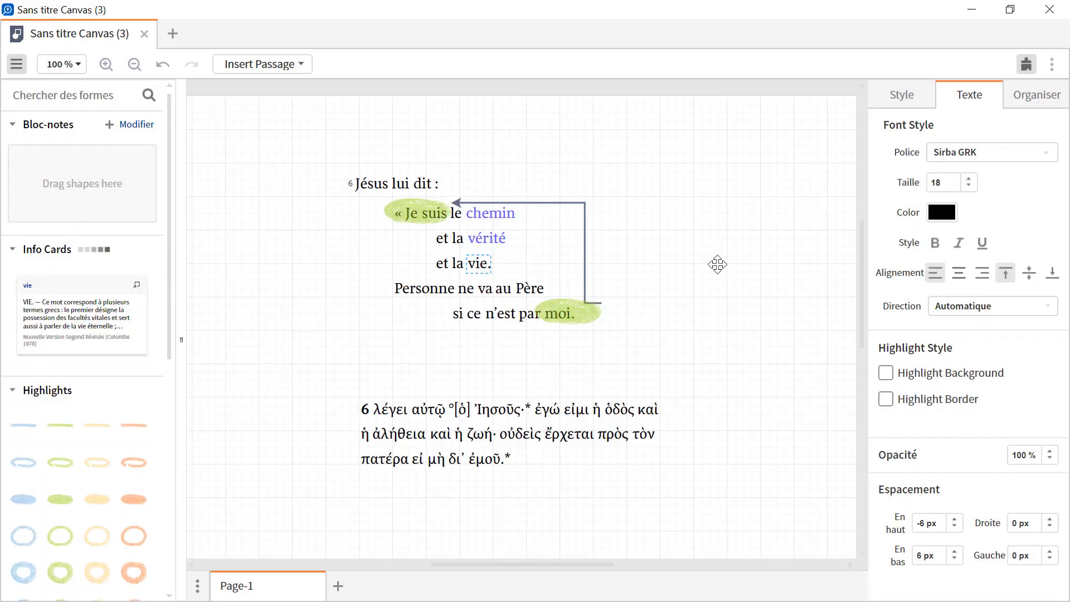
{"action": "left_click", "coordinate": [942, 212]}
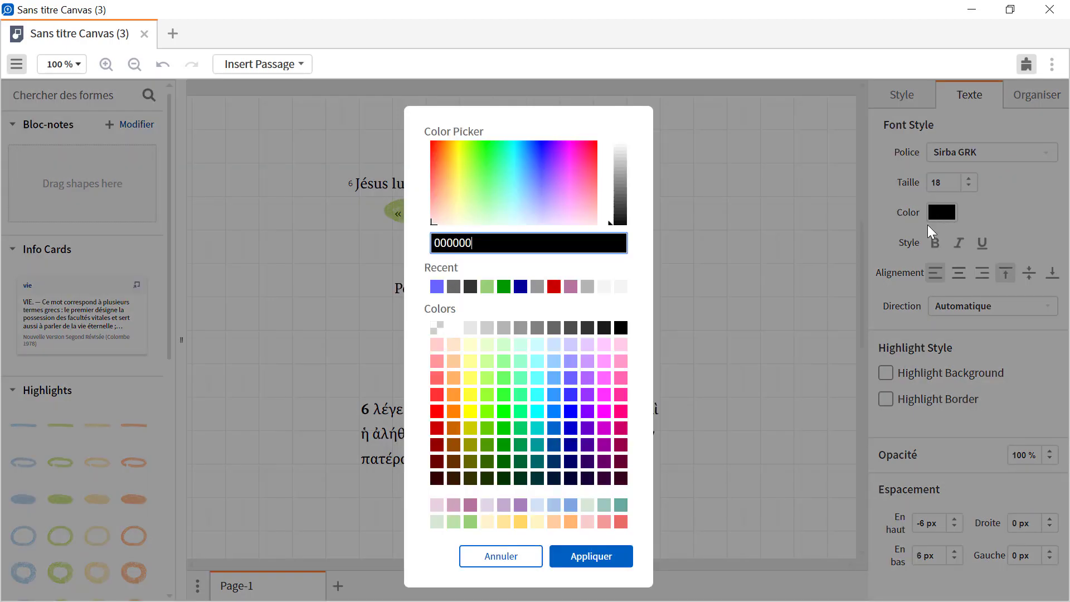
{"action": "left_click", "coordinate": [436, 286]}
{"action": "left_click", "coordinate": [592, 557]}
{"action": "left_click", "coordinate": [600, 376]}
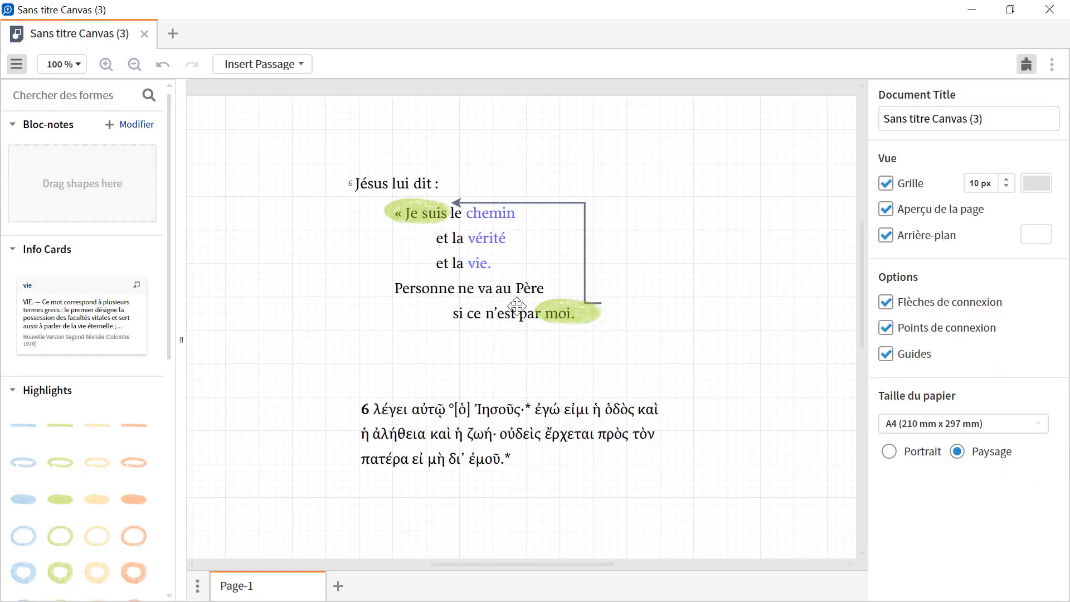
- Place the info card for "vie" on the canvas to the upper right of the French verse
{"action": "left_click", "coordinate": [476, 265]}
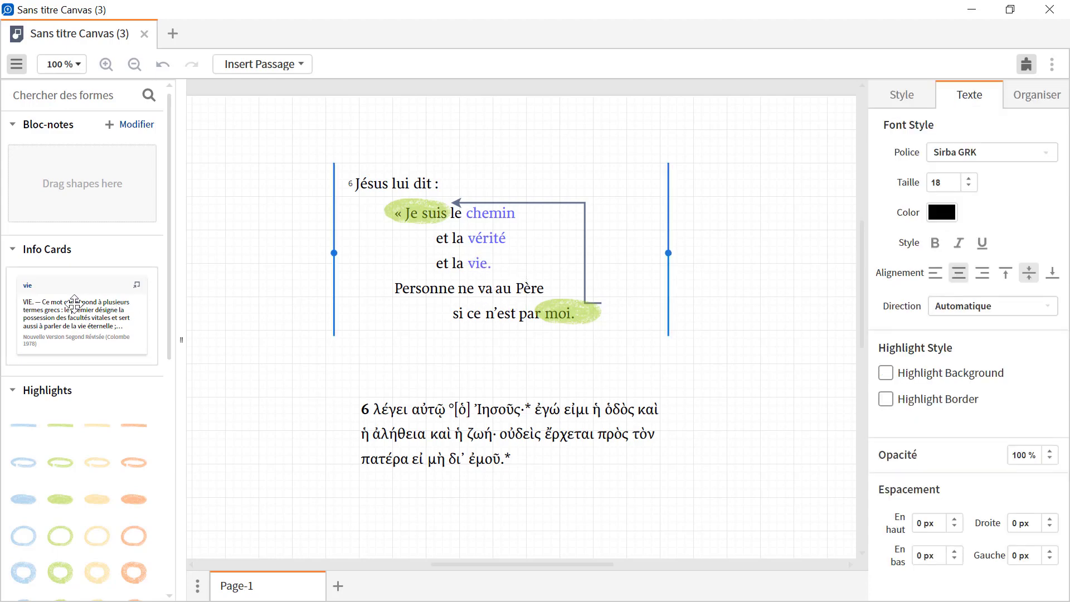
{"action": "left_click_drag", "start_coordinate": [74, 304], "coordinate": [627, 132]}
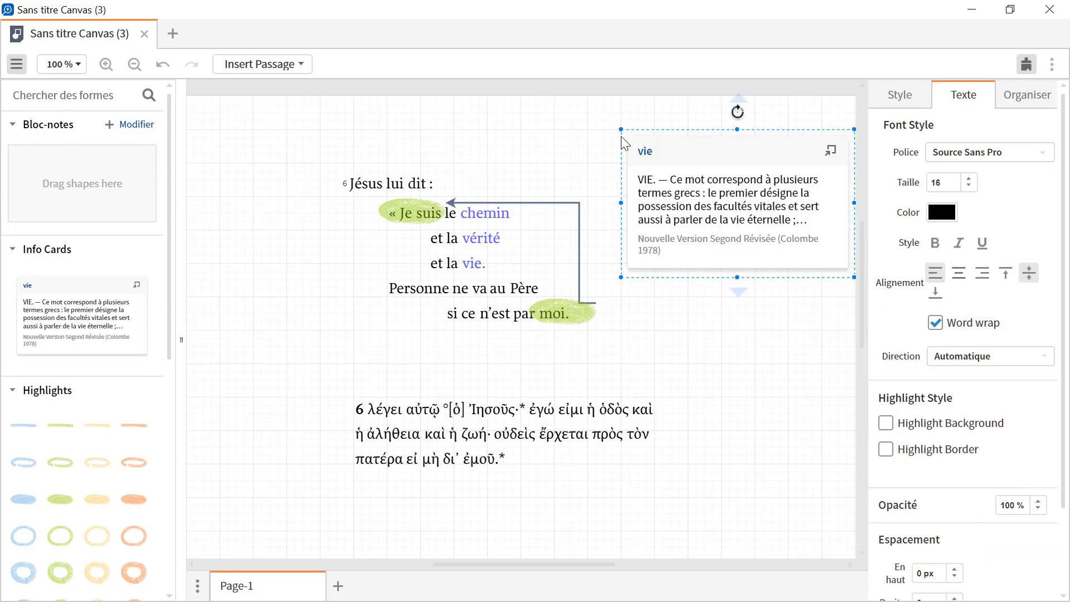
{"action": "left_click", "coordinate": [598, 366]}
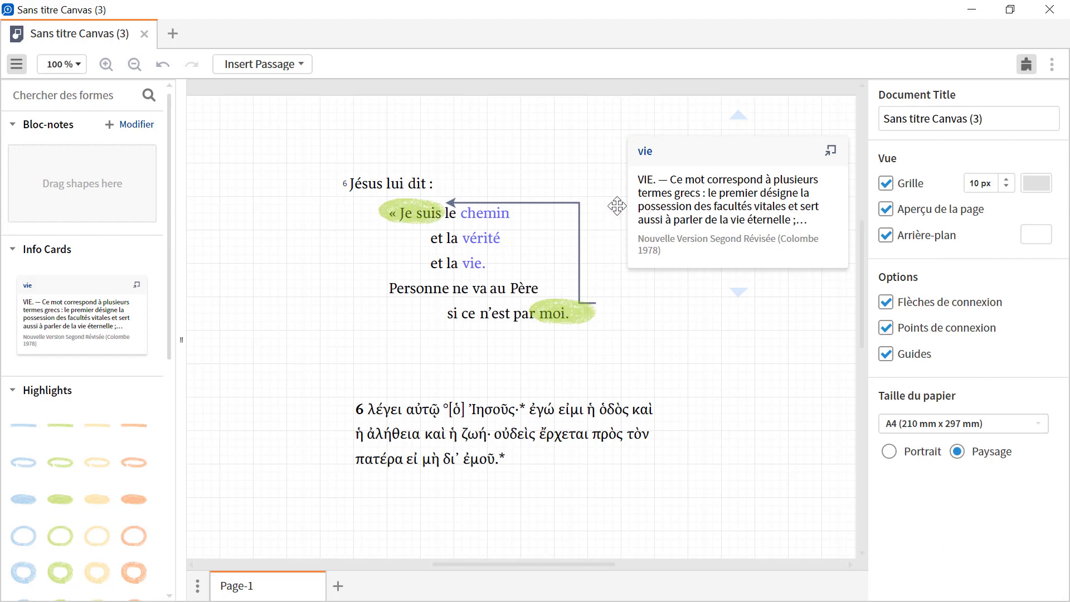
- Connect the info card to the word "vie" with an arrow and shift its vertical segment right, towards the card
{"action": "left_click_drag", "start_coordinate": [622, 204], "coordinate": [478, 263]}
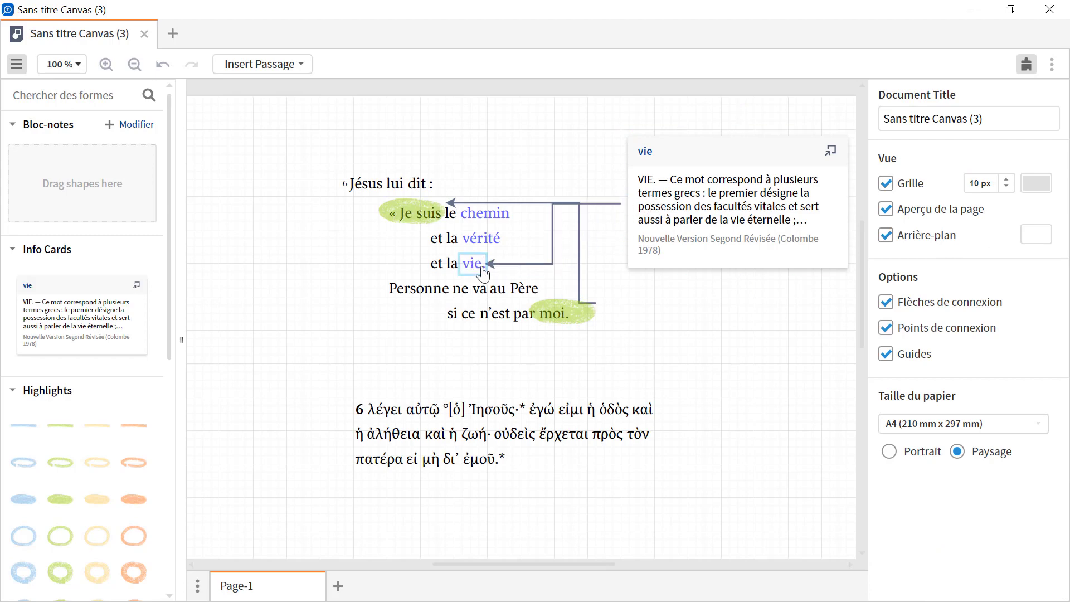
{"action": "left_click", "coordinate": [664, 373]}
{"action": "left_click_drag", "start_coordinate": [551, 224], "coordinate": [600, 245]}
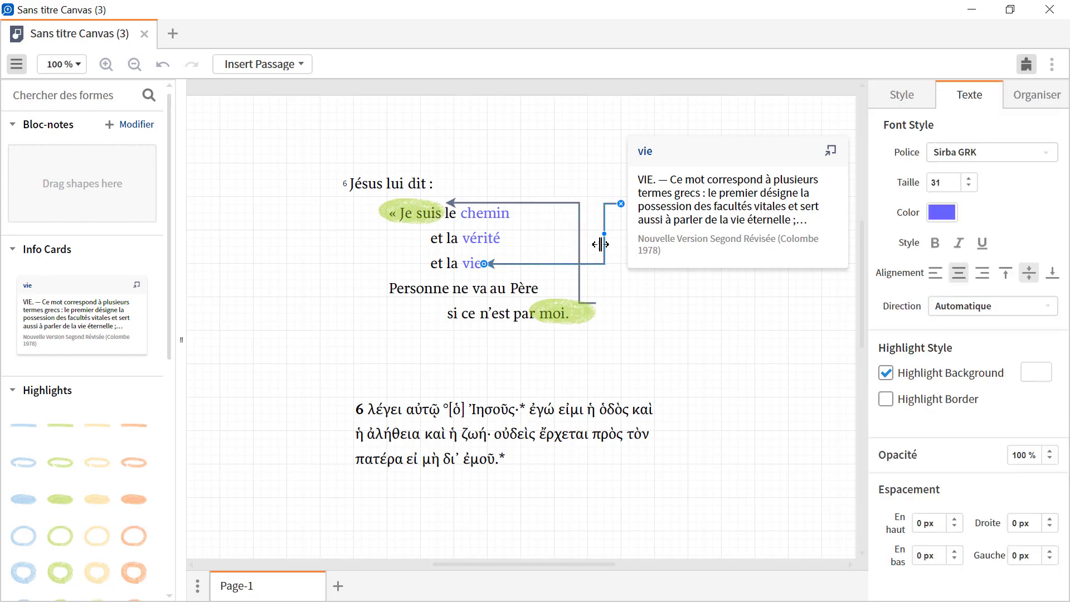
{"action": "left_click", "coordinate": [690, 368]}
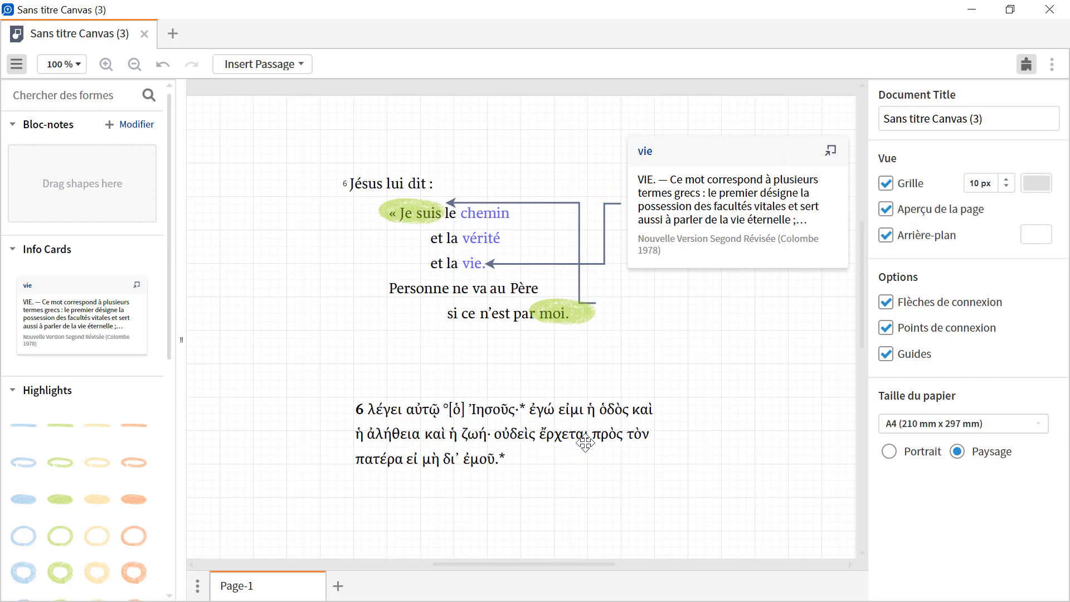
- Place the donut-chart info card for the Greek word "ὁδὸς" on the canvas, to the right of the Greek verse
{"action": "left_click", "coordinate": [612, 410]}
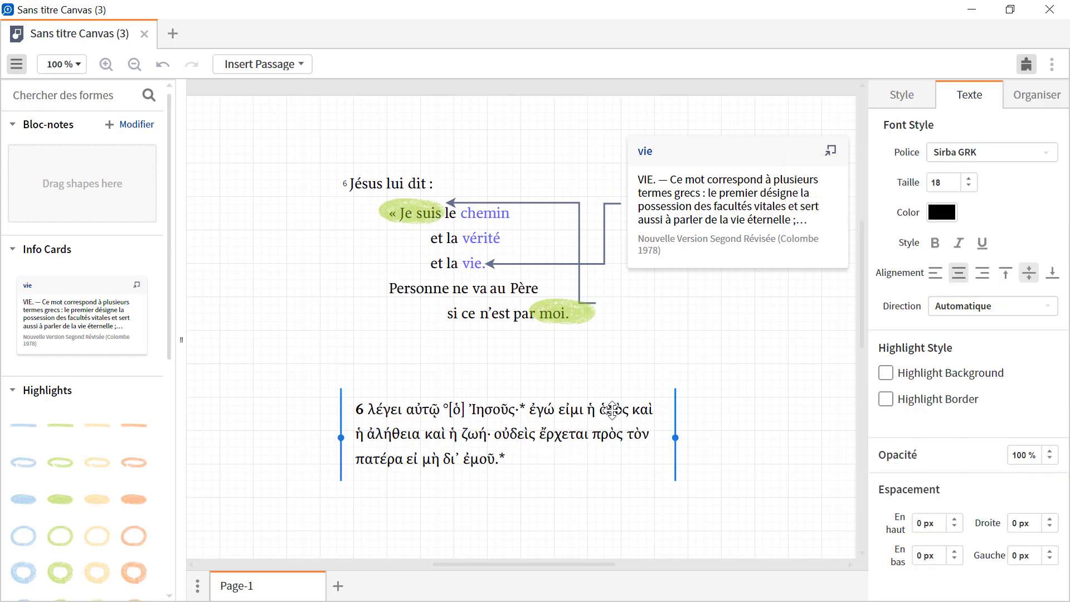
{"action": "left_click", "coordinate": [612, 410]}
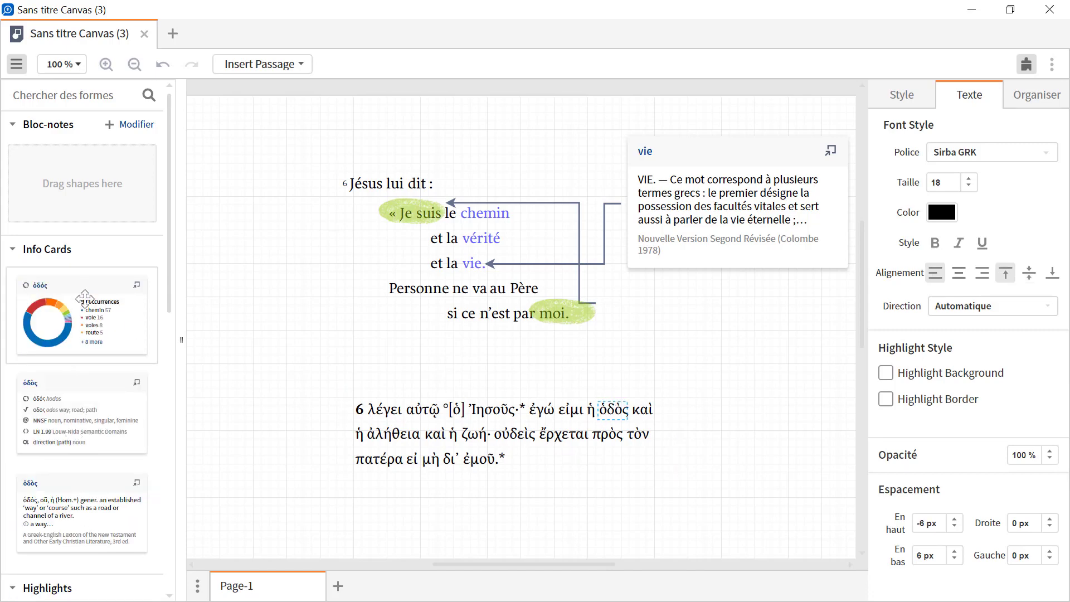
{"action": "left_click_drag", "start_coordinate": [84, 298], "coordinate": [668, 385]}
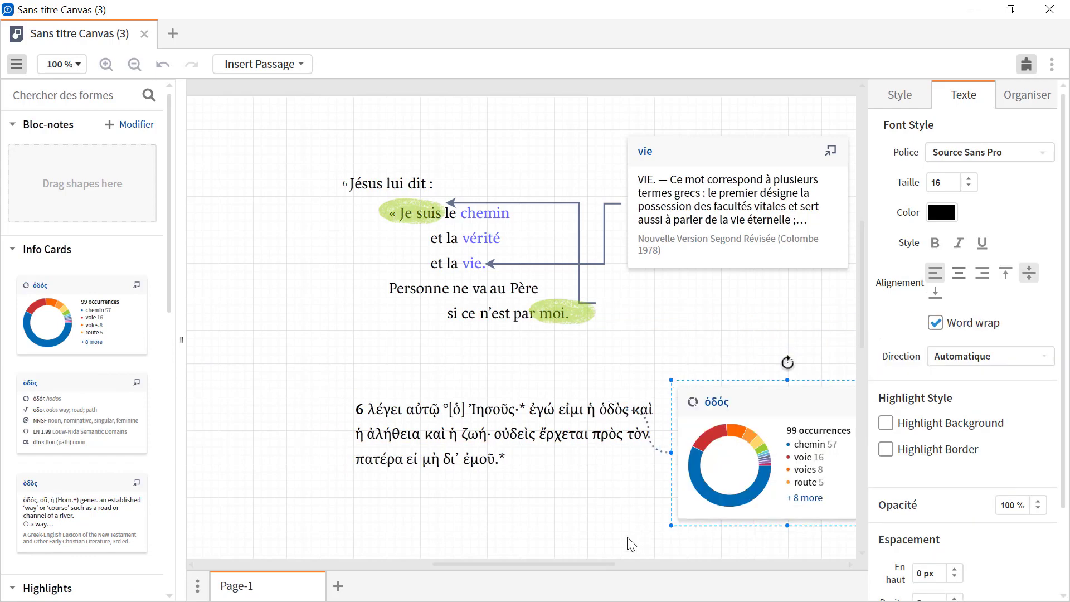
{"action": "left_click_drag", "start_coordinate": [582, 563], "coordinate": [641, 563]}
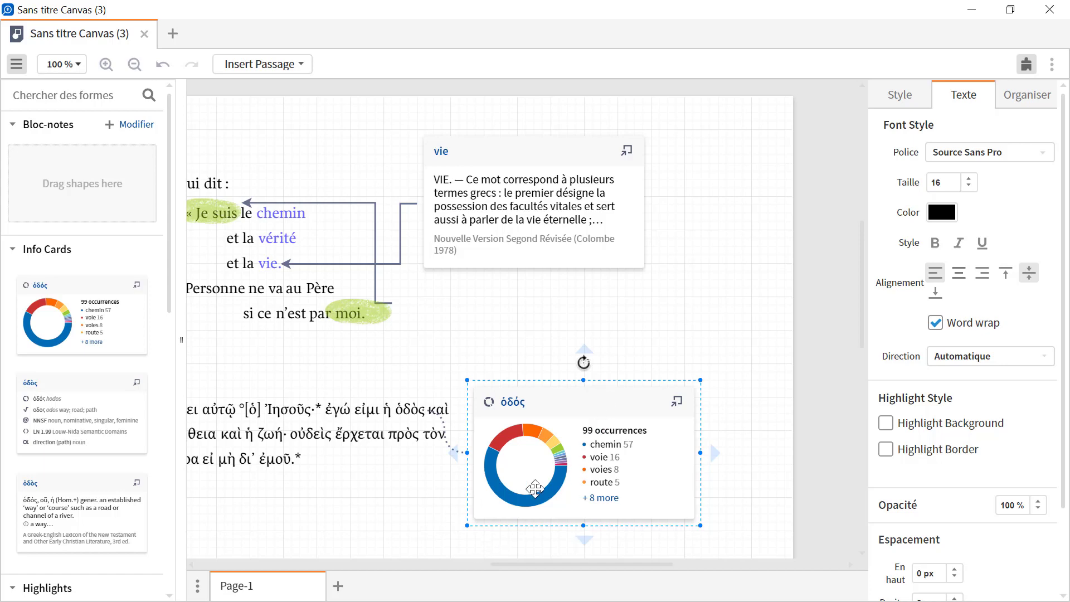
{"action": "left_click_drag", "start_coordinate": [552, 561], "coordinate": [527, 560]}
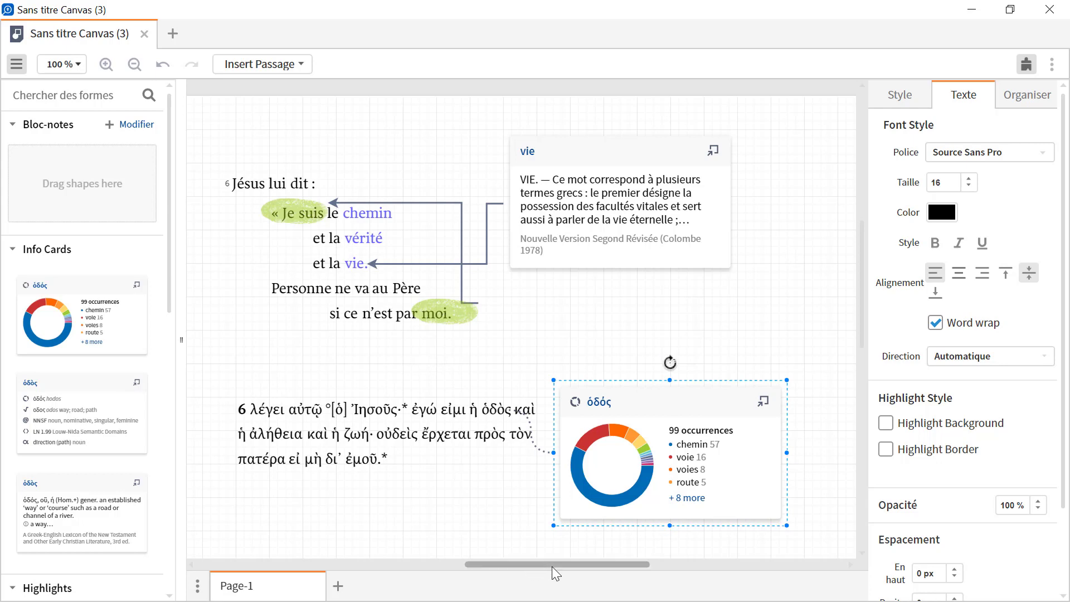
{"action": "mouse_move", "coordinate": [552, 565]}
{"action": "left_mouse_down"}
{"action": "mouse_move", "coordinate": [525, 566]}
{"action": "mouse_move", "coordinate": [537, 568]}
{"action": "left_mouse_up"}
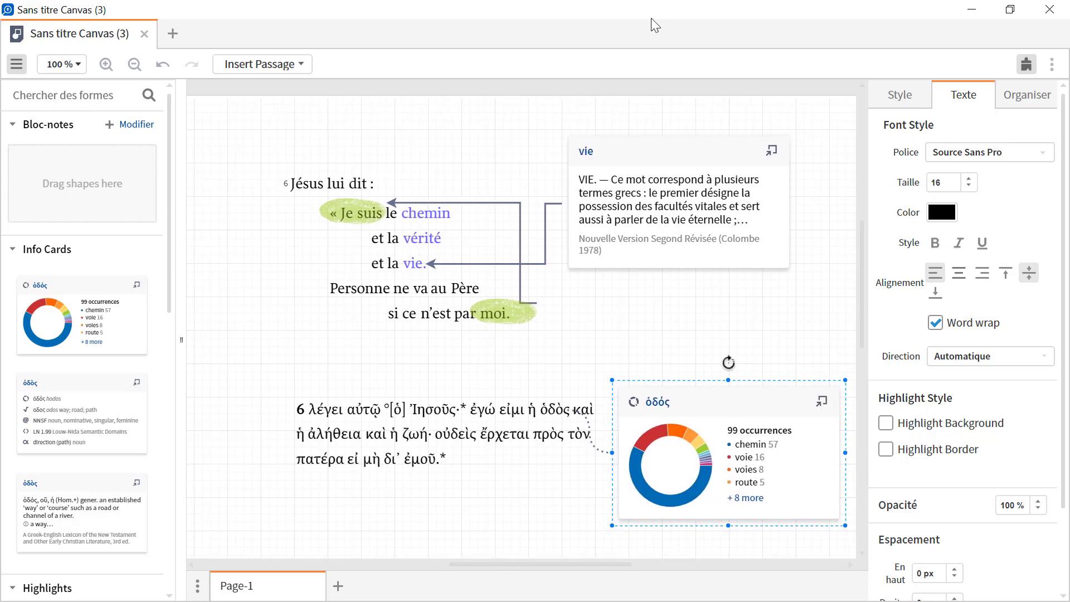
{"action": "left_click", "coordinate": [1052, 64]}
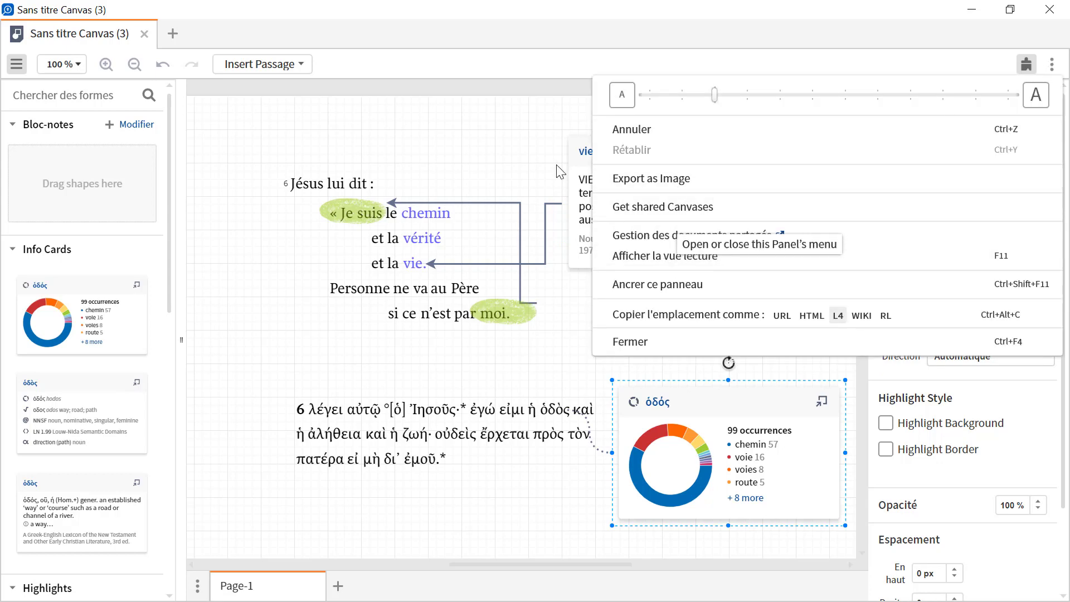
{"action": "left_click", "coordinate": [463, 160]}
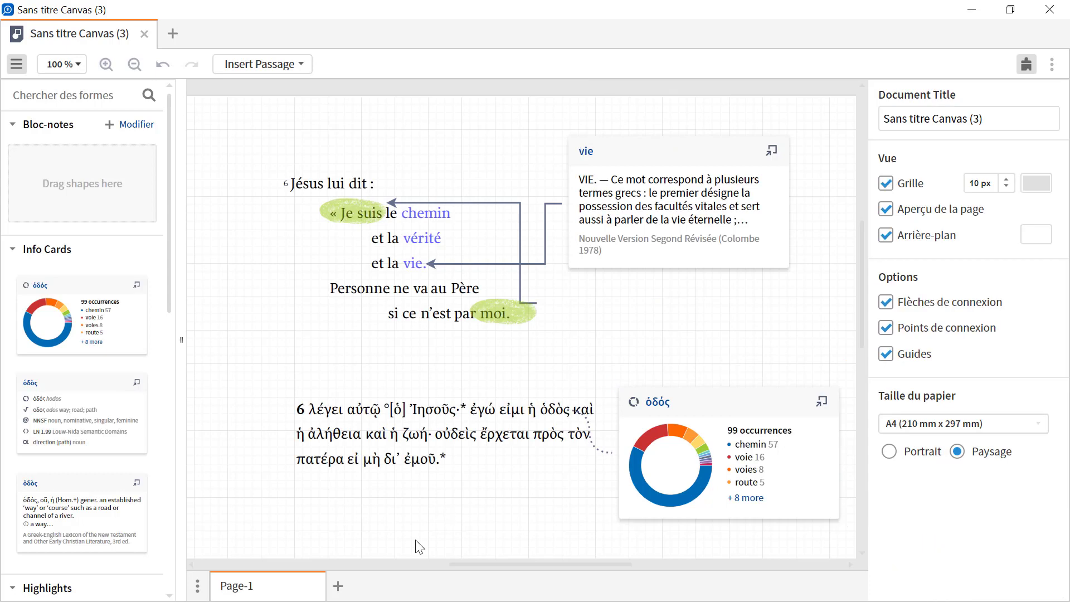
{"action": "mouse_move", "coordinate": [472, 562]}
{"action": "left_mouse_down"}
{"action": "mouse_move", "coordinate": [379, 557]}
{"action": "mouse_move", "coordinate": [480, 553]}
{"action": "left_mouse_up"}
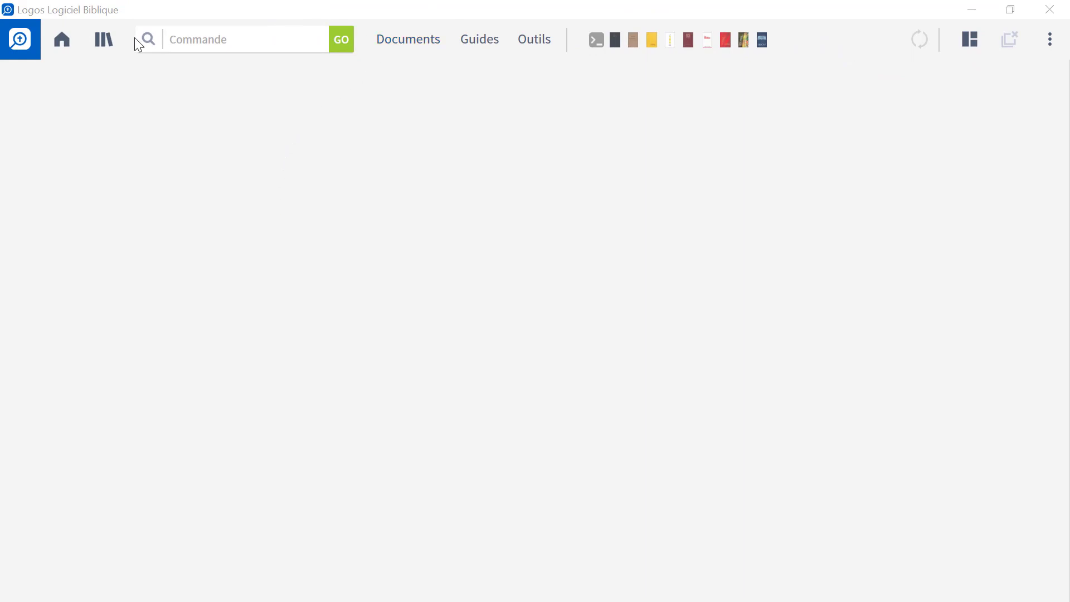
- Start a morphological (Morphe) search, widen its panel and create a new morph query document
{"action": "left_click", "coordinate": [147, 43]}
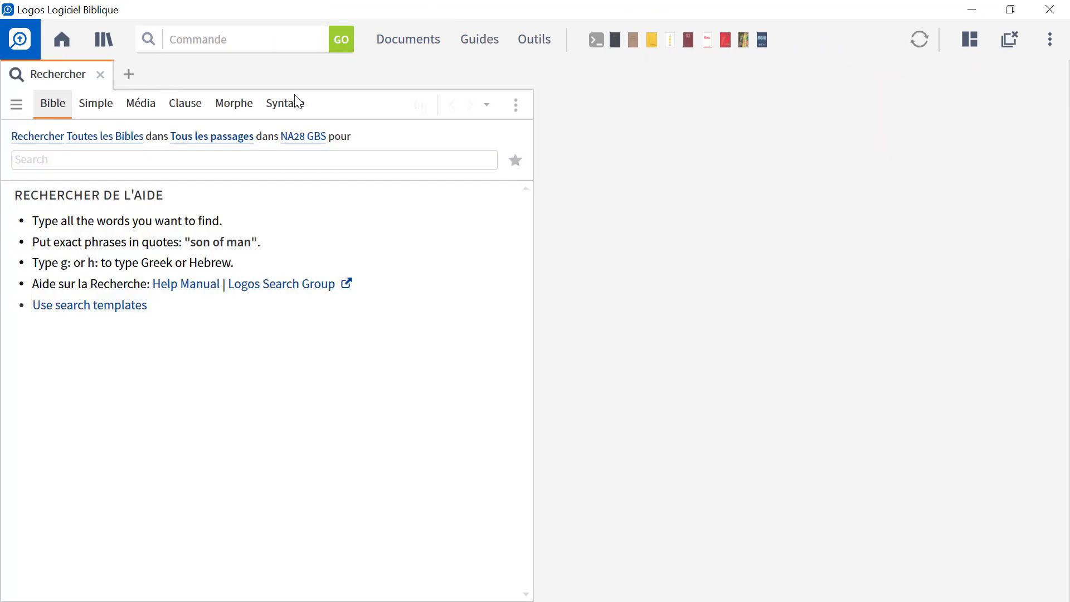
{"action": "left_click", "coordinate": [246, 109]}
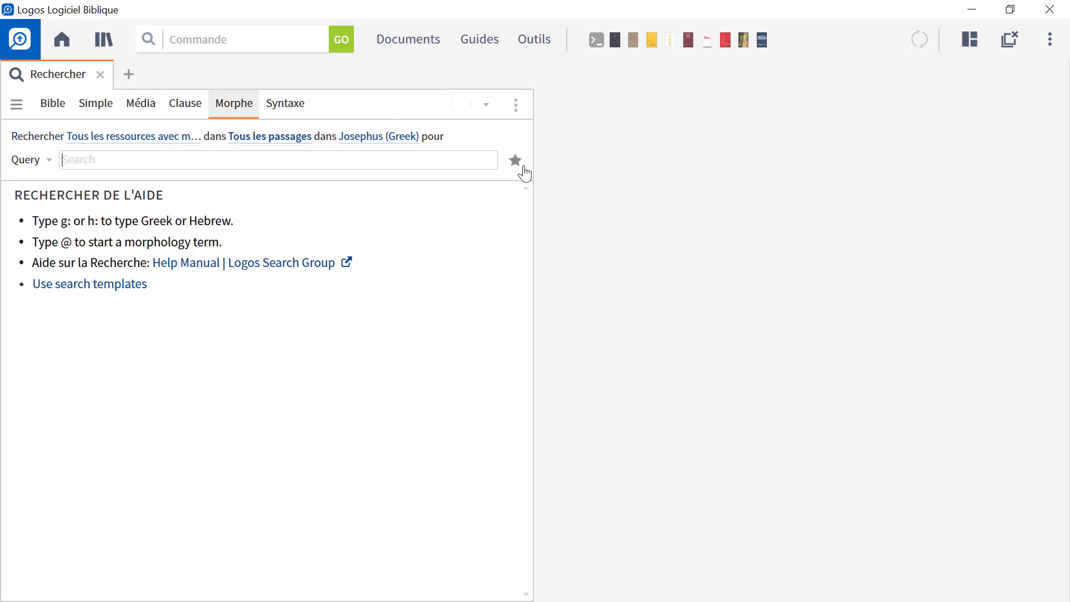
{"action": "left_click_drag", "start_coordinate": [533, 167], "coordinate": [569, 167]}
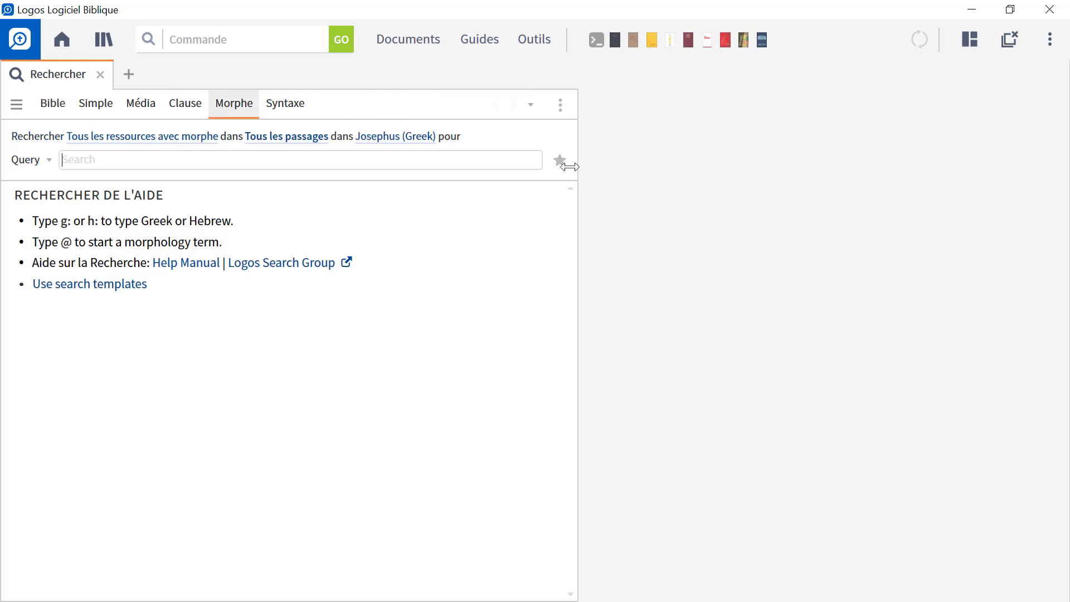
{"action": "left_click", "coordinate": [26, 162]}
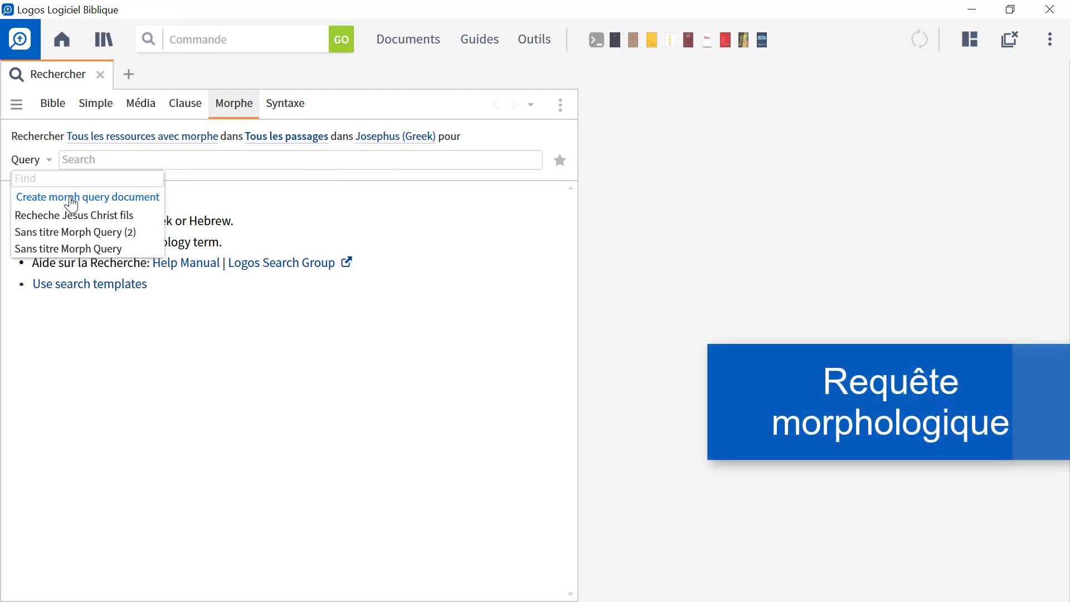
{"action": "left_click", "coordinate": [72, 199]}
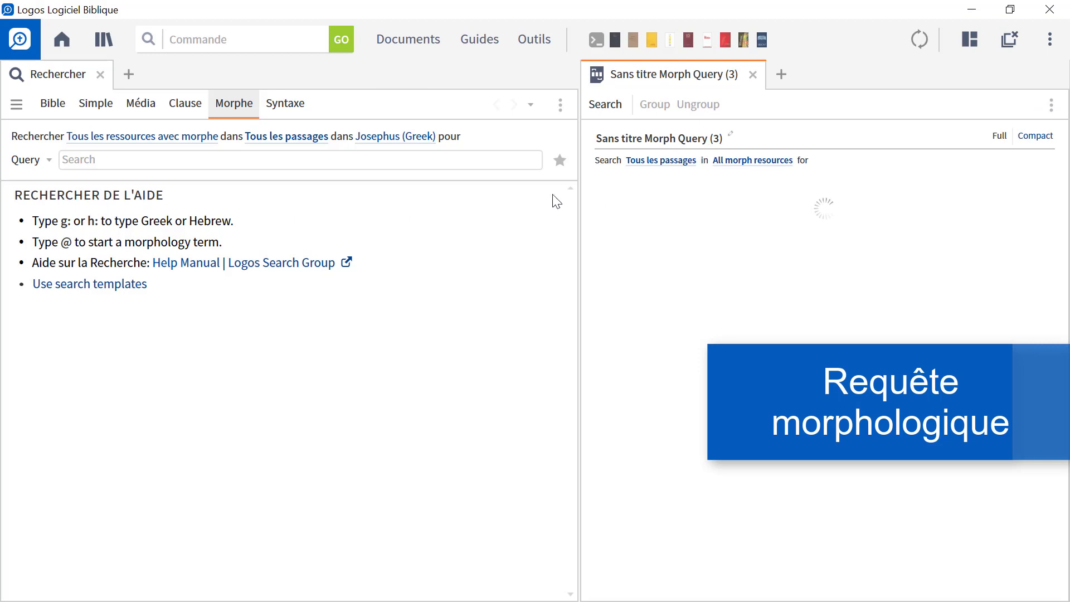
- Widen the morph query panel and enlarge its text size
{"action": "left_click_drag", "start_coordinate": [577, 200], "coordinate": [459, 207]}
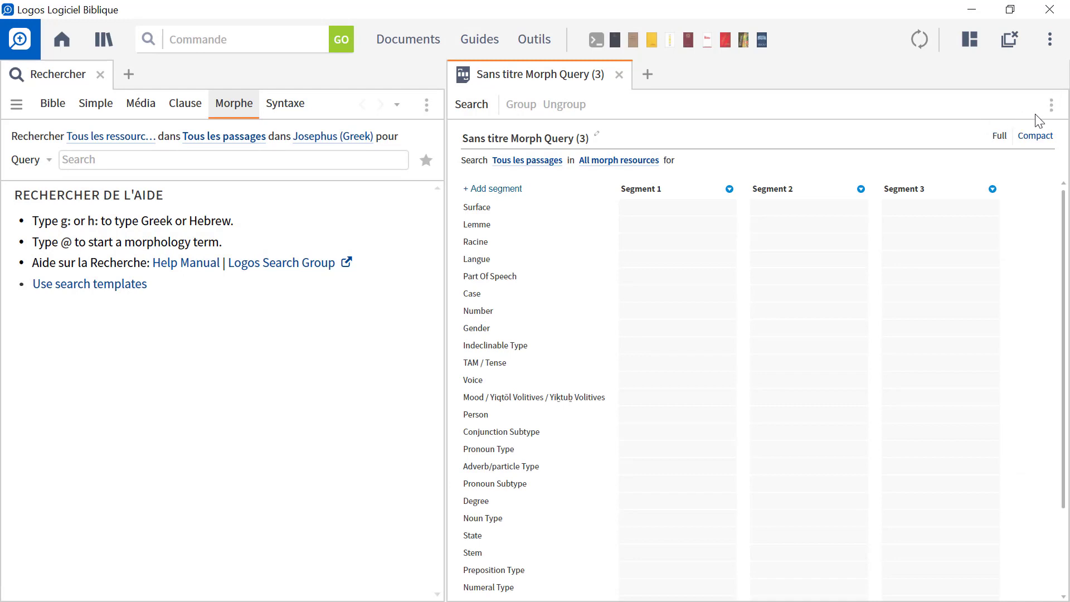
{"action": "left_click", "coordinate": [1052, 105]}
{"action": "left_click", "coordinate": [737, 137]}
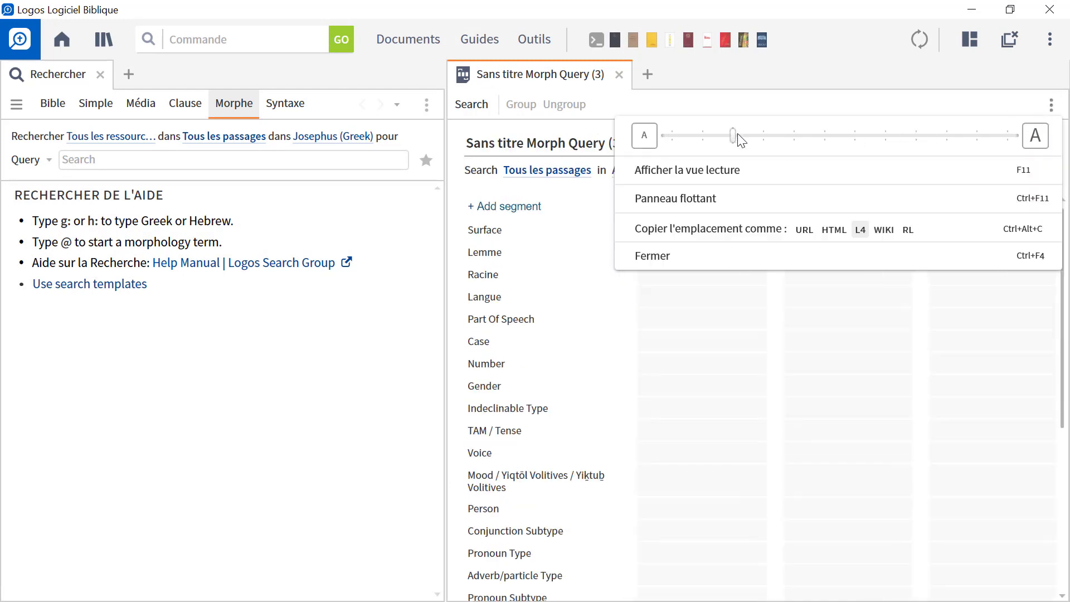
{"action": "left_click_drag", "start_coordinate": [741, 139], "coordinate": [772, 137]}
{"action": "left_click", "coordinate": [697, 338]}
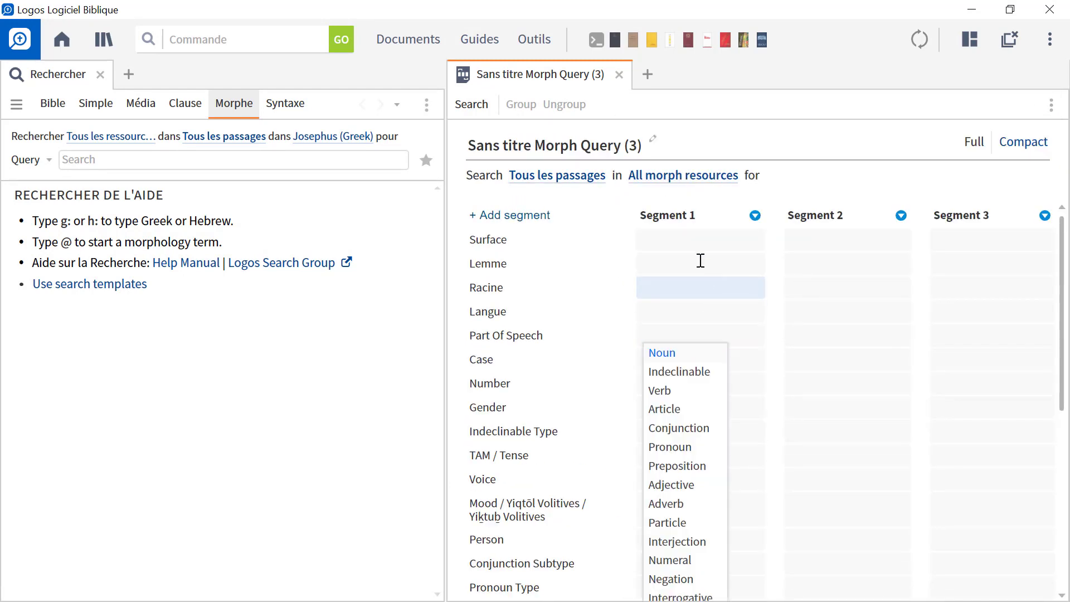
- Set the lemmas of Segments 1, 2 and 3 to Ἰησοῦς, Χριστός and υἱός, using g: transliteration
{"action": "left_click", "coordinate": [693, 239]}
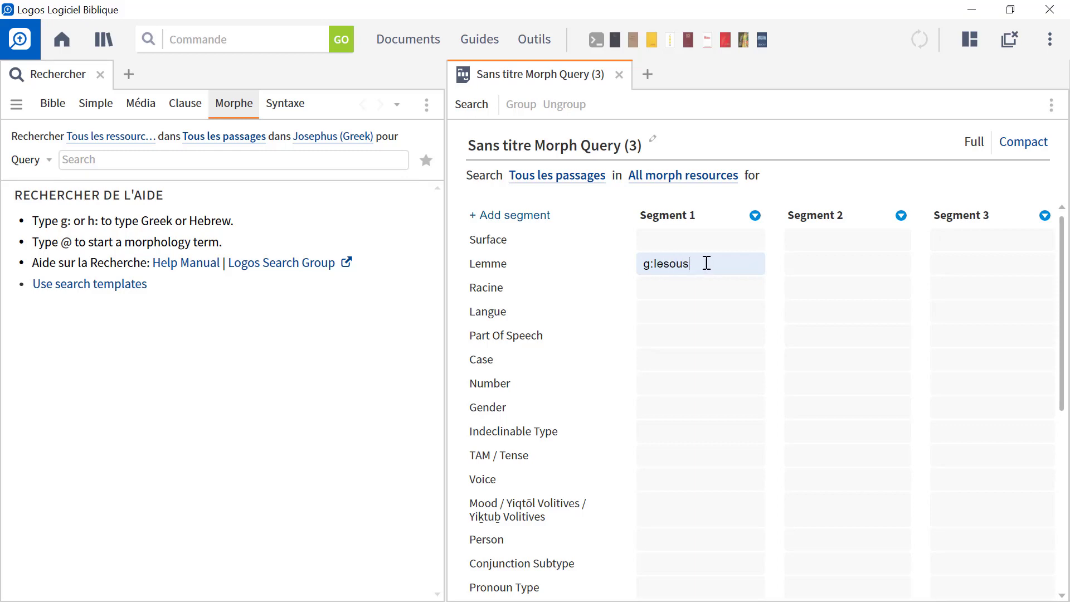
{"action": "key", "text": "Return"}
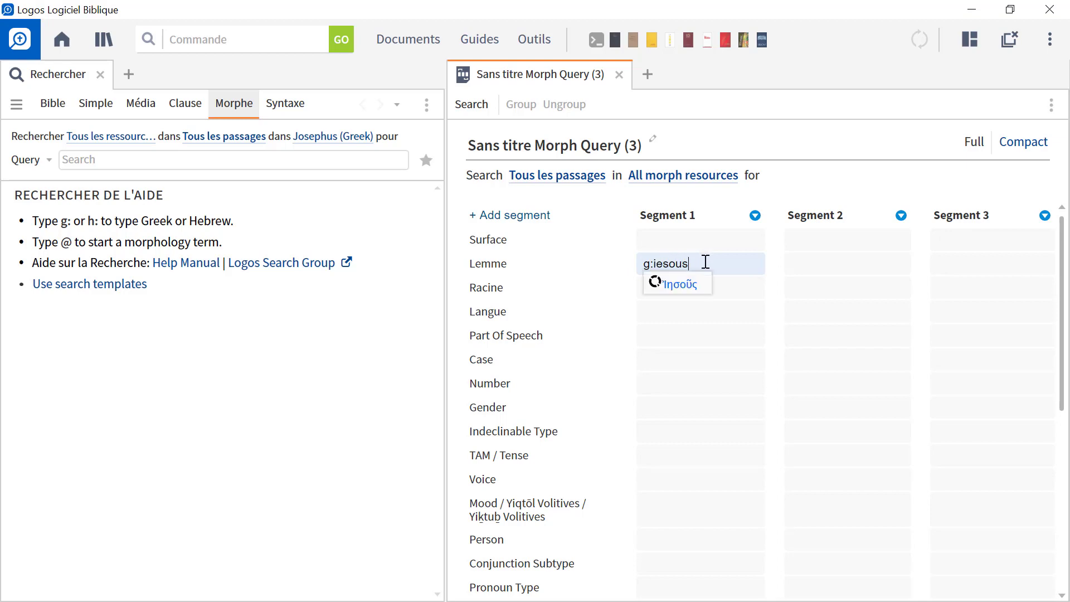
{"action": "left_click", "coordinate": [692, 285]}
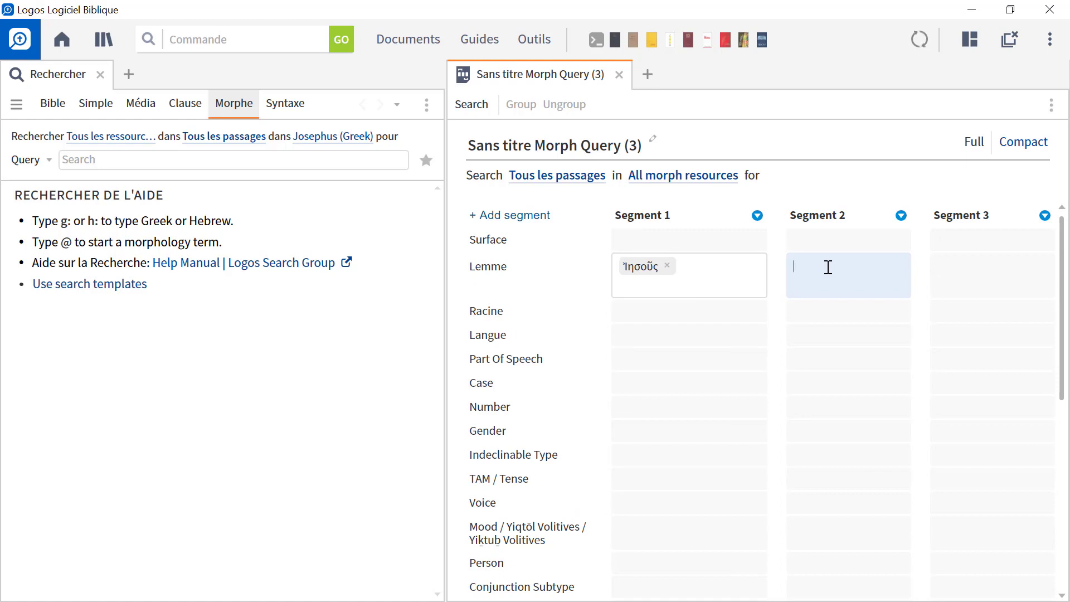
{"action": "type", "text": "g:christos"}
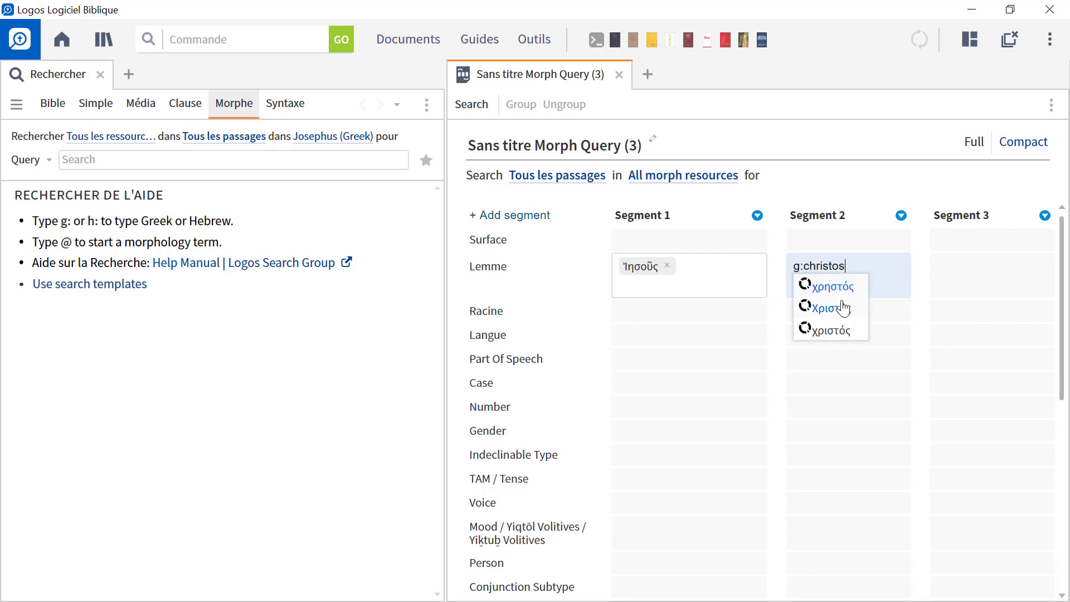
{"action": "left_click", "coordinate": [848, 308]}
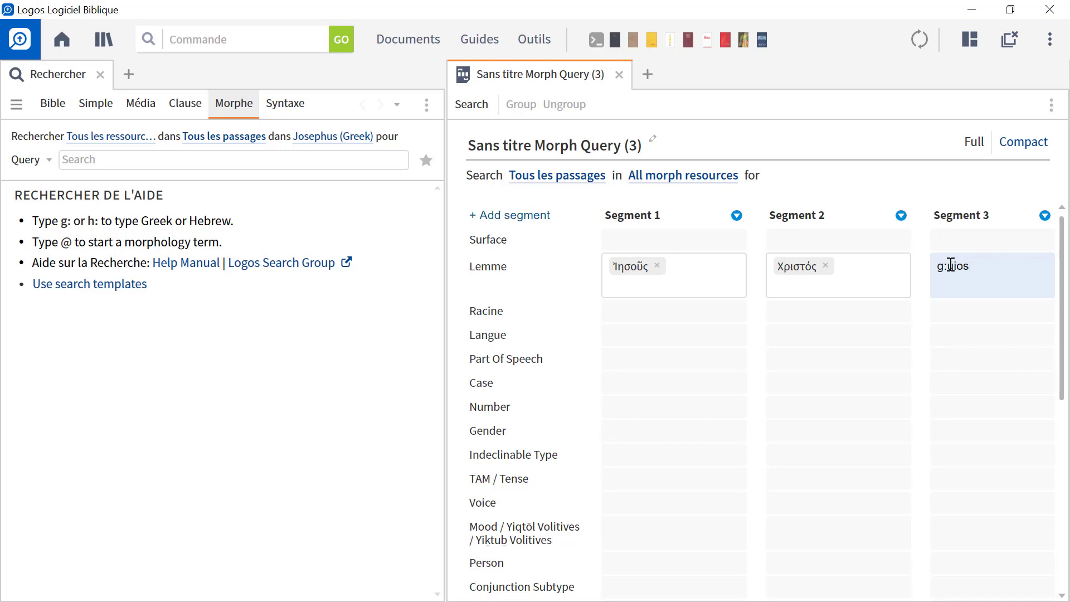
{"action": "left_click", "coordinate": [963, 290]}
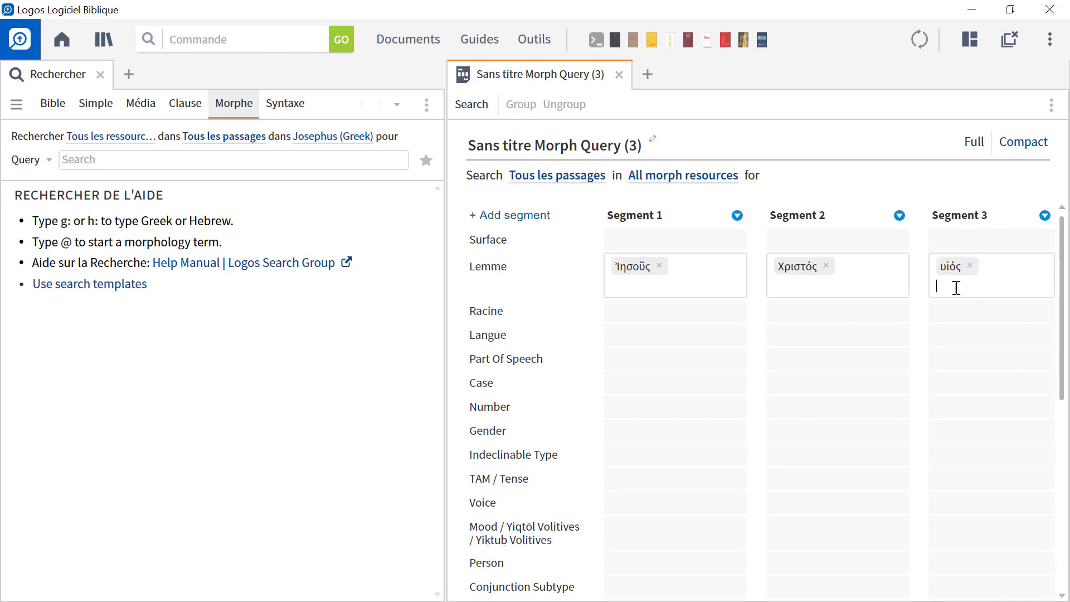
- Restrict the morph query to the SBLGNT resource and set its search span to 5 words (Mots)
{"action": "left_click", "coordinate": [676, 178]}
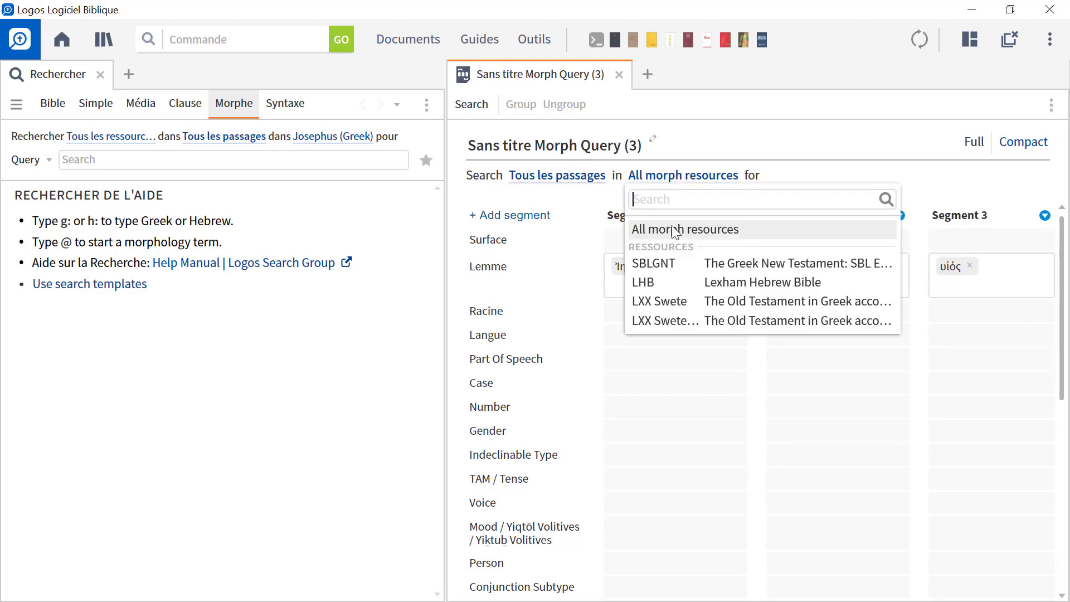
{"action": "left_click", "coordinate": [696, 268]}
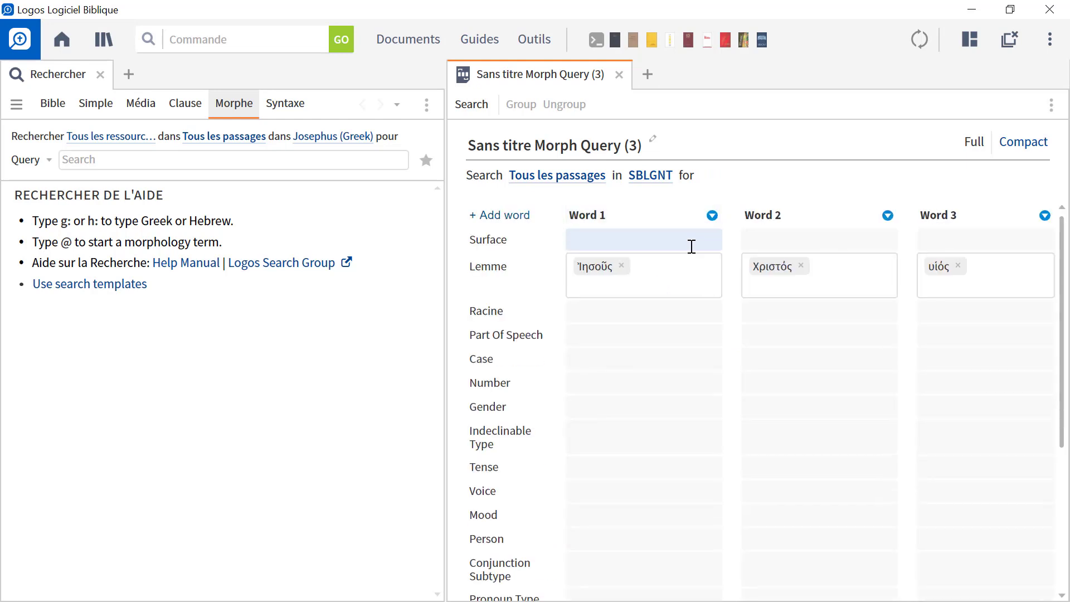
{"action": "scroll", "coordinate": [664, 315], "scroll_direction": "down", "scroll_amount": 5}
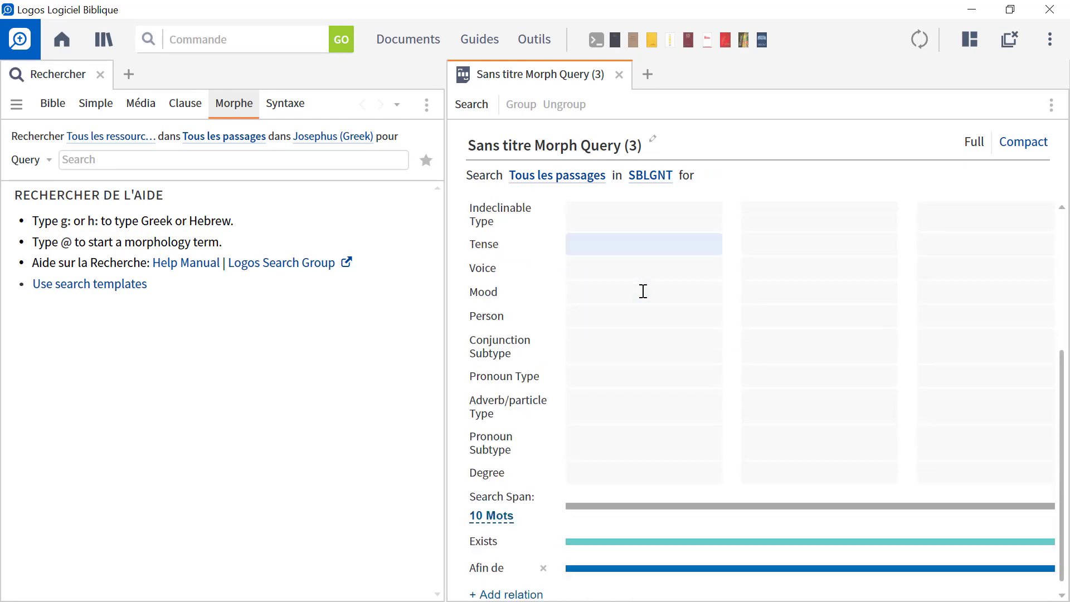
{"action": "left_click", "coordinate": [494, 510]}
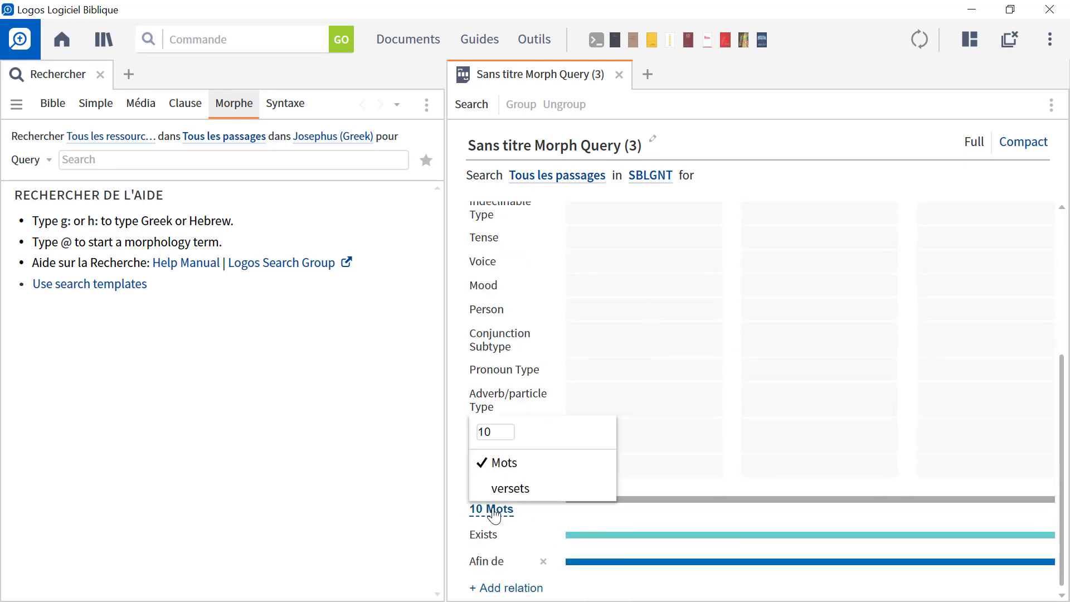
{"action": "left_click_drag", "start_coordinate": [493, 432], "coordinate": [470, 432]}
{"action": "type", "text": "5"}
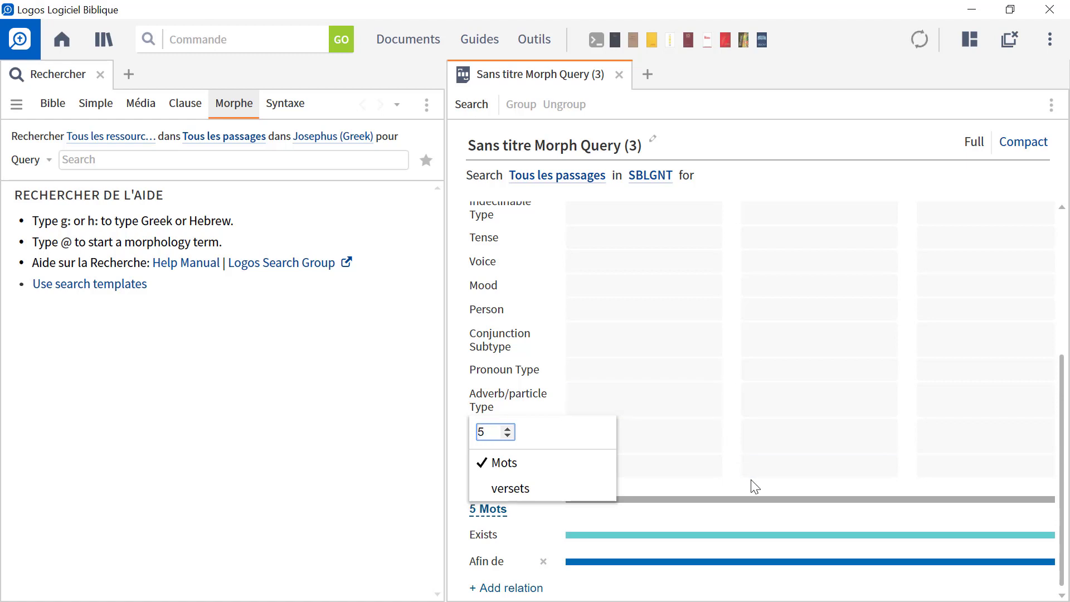
{"action": "left_click", "coordinate": [775, 465]}
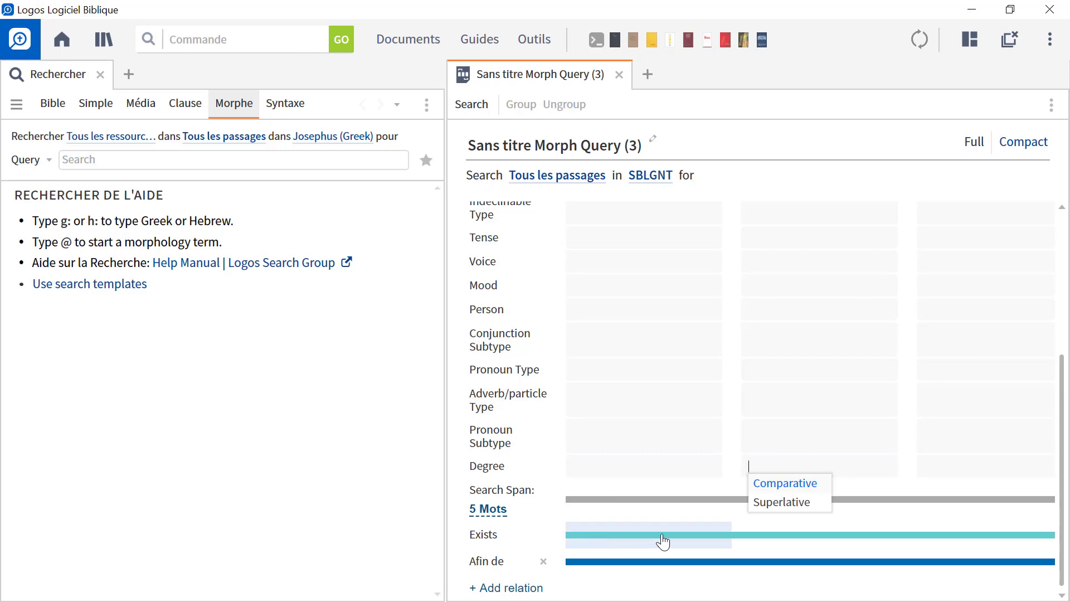
- Try excluding Word 2 (Χριστός) in the Exists row and compare it with the lemmas above
{"action": "left_click", "coordinate": [826, 538]}
{"action": "scroll", "coordinate": [826, 538], "scroll_direction": "up", "scroll_amount": 5}
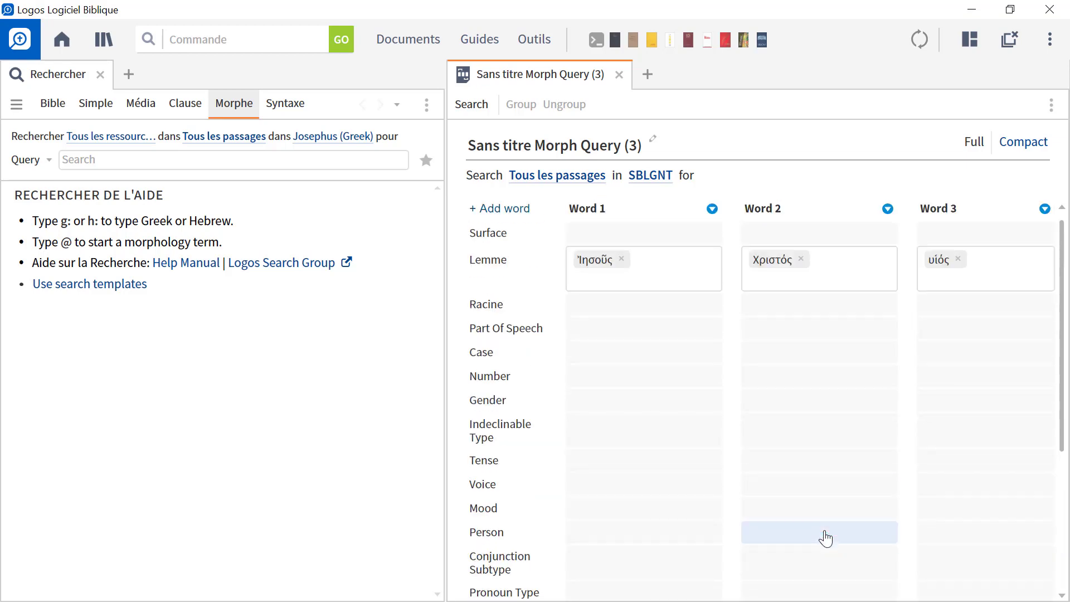
{"action": "scroll", "coordinate": [796, 429], "scroll_direction": "down", "scroll_amount": 5}
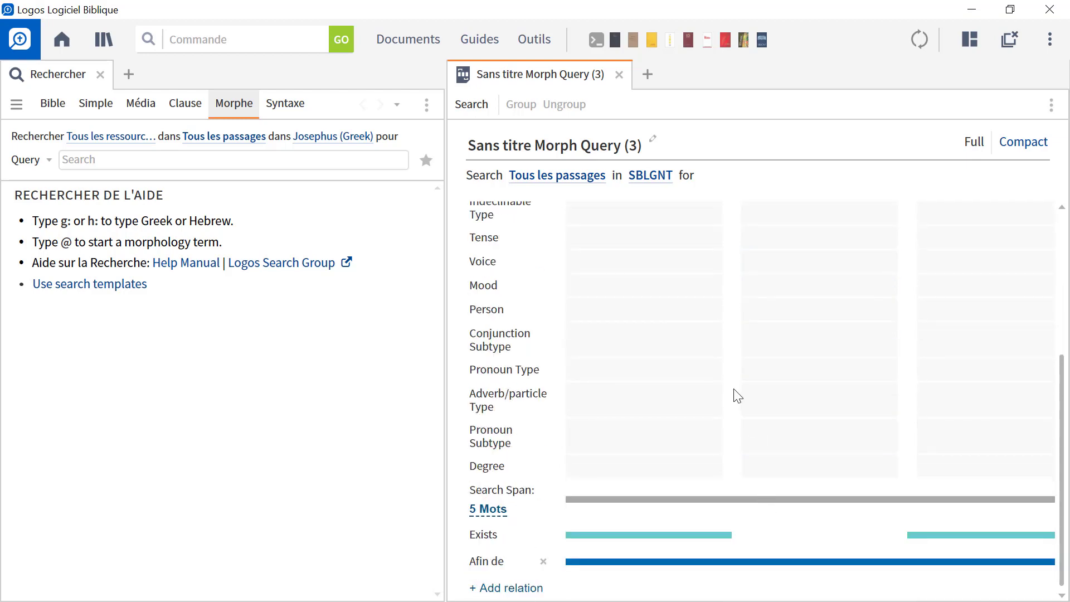
{"action": "scroll", "coordinate": [1013, 196], "scroll_direction": "up", "scroll_amount": 4}
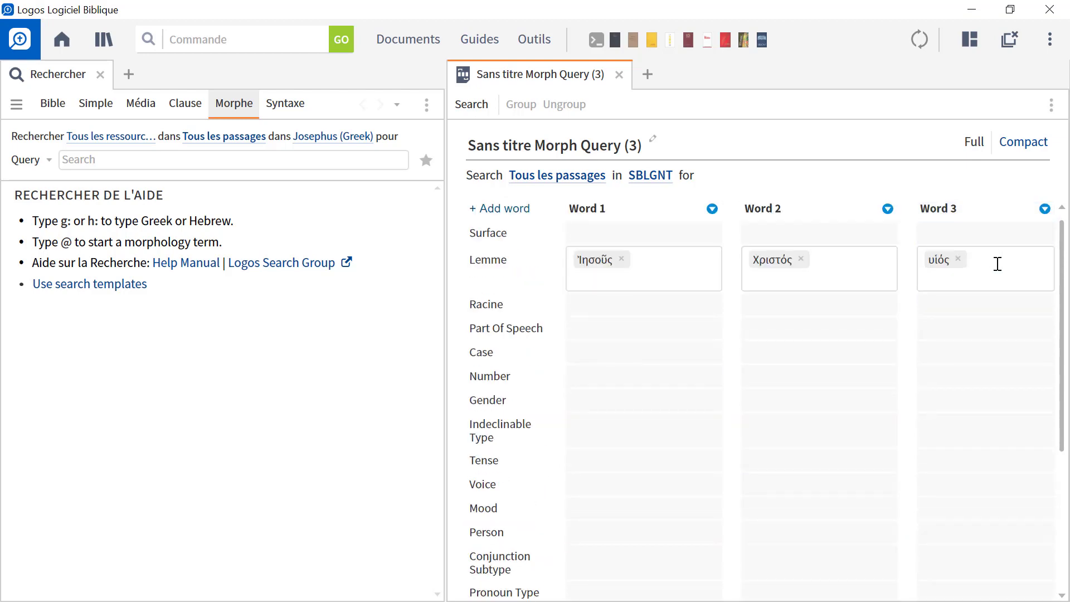
{"action": "scroll", "coordinate": [841, 318], "scroll_direction": "down", "scroll_amount": 3}
{"action": "scroll", "coordinate": [839, 323], "scroll_direction": "down", "scroll_amount": 1}
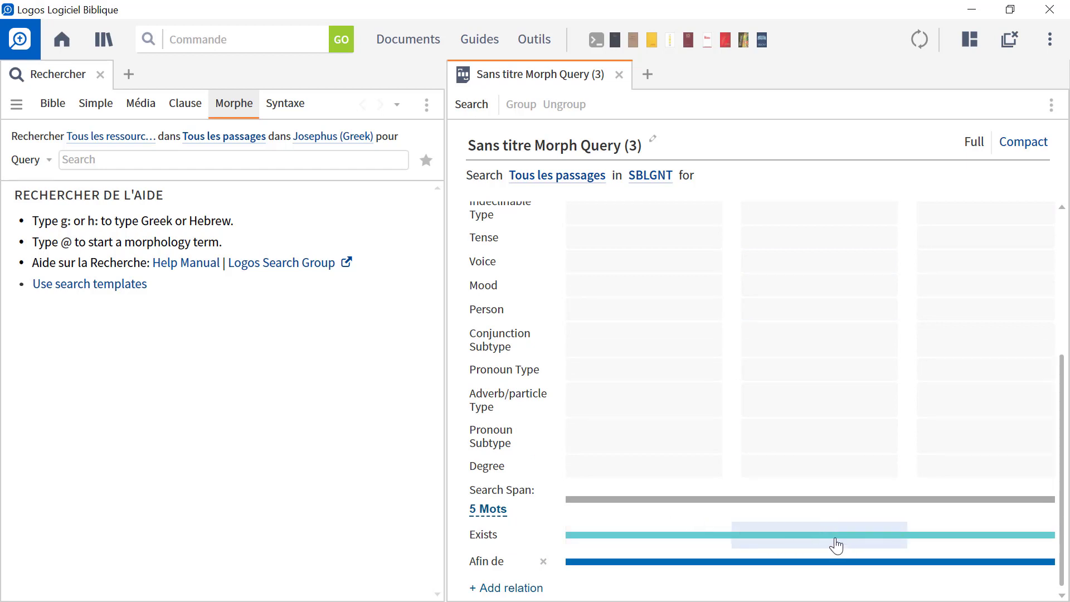
- Replace the morph query's order relation (Afin de) with an Agreement relation, keeping it on agree (Je suis d'accord)
{"action": "left_click", "coordinate": [544, 563]}
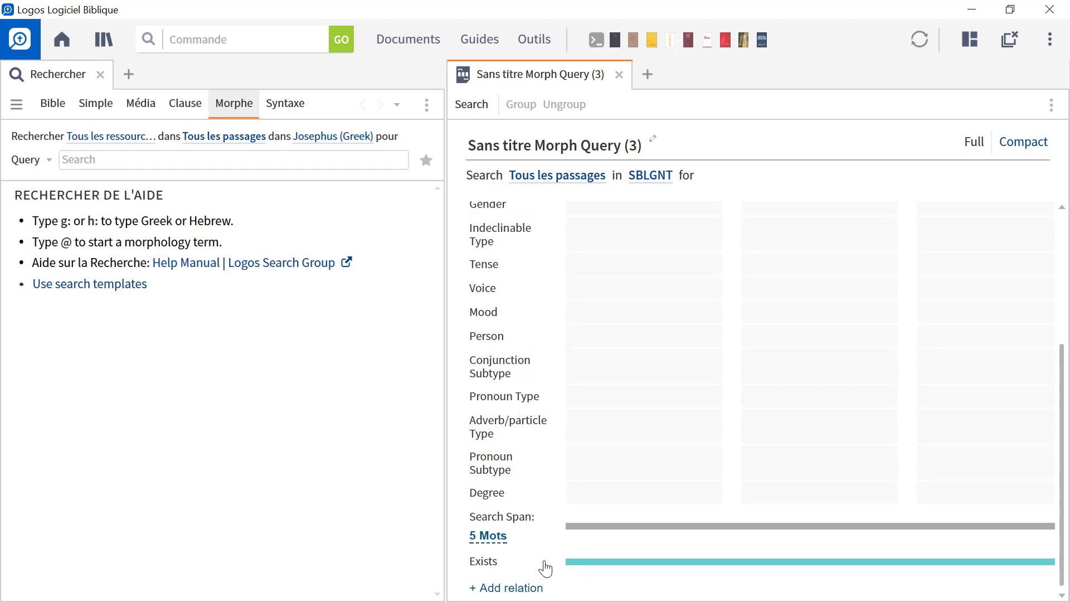
{"action": "left_click", "coordinate": [515, 590]}
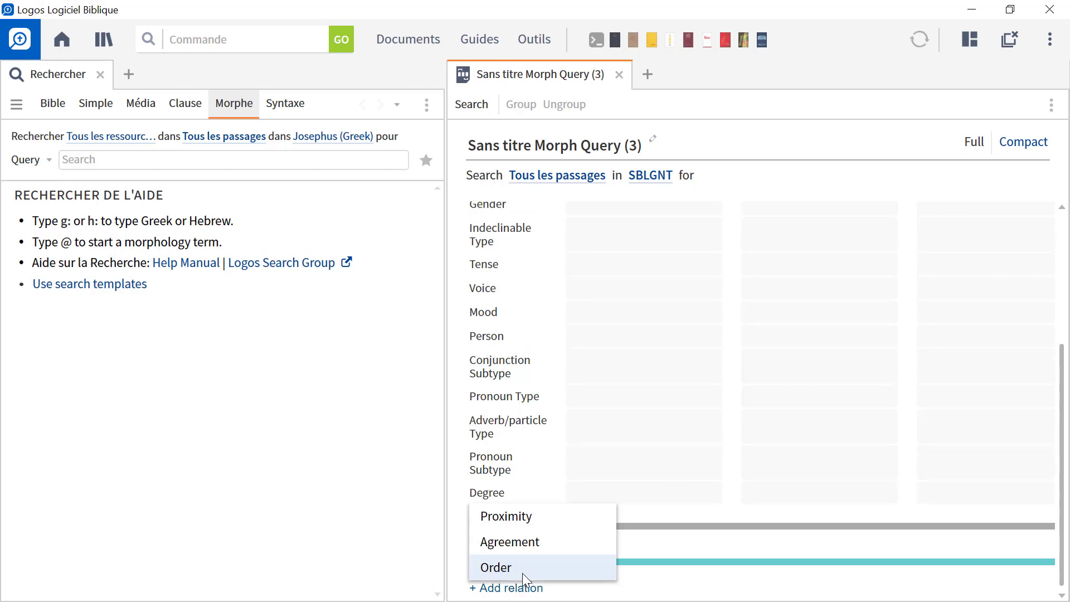
{"action": "left_click", "coordinate": [532, 543]}
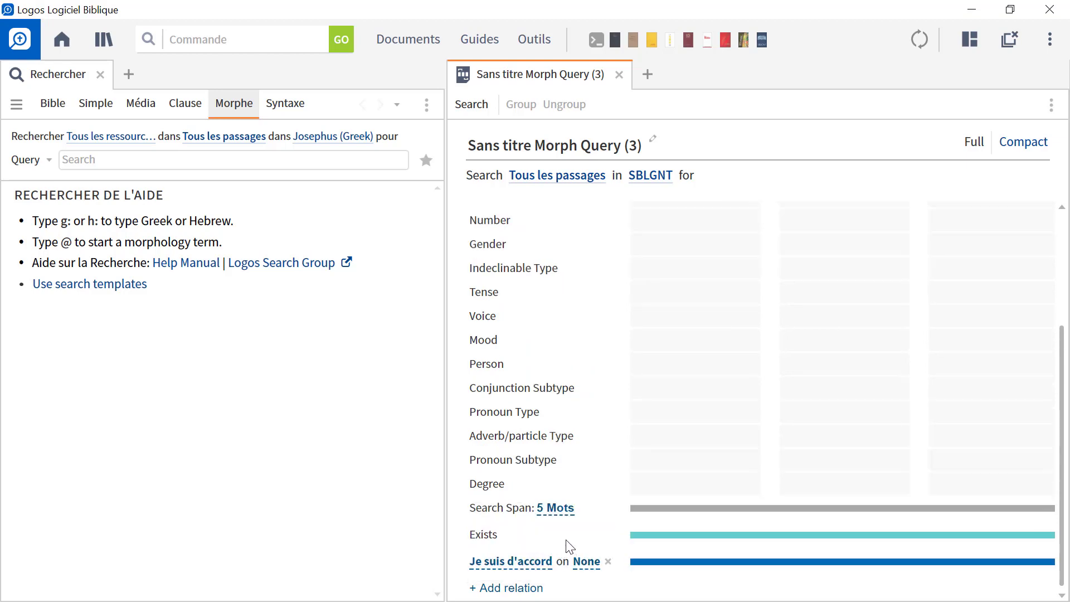
{"action": "left_click", "coordinate": [523, 569]}
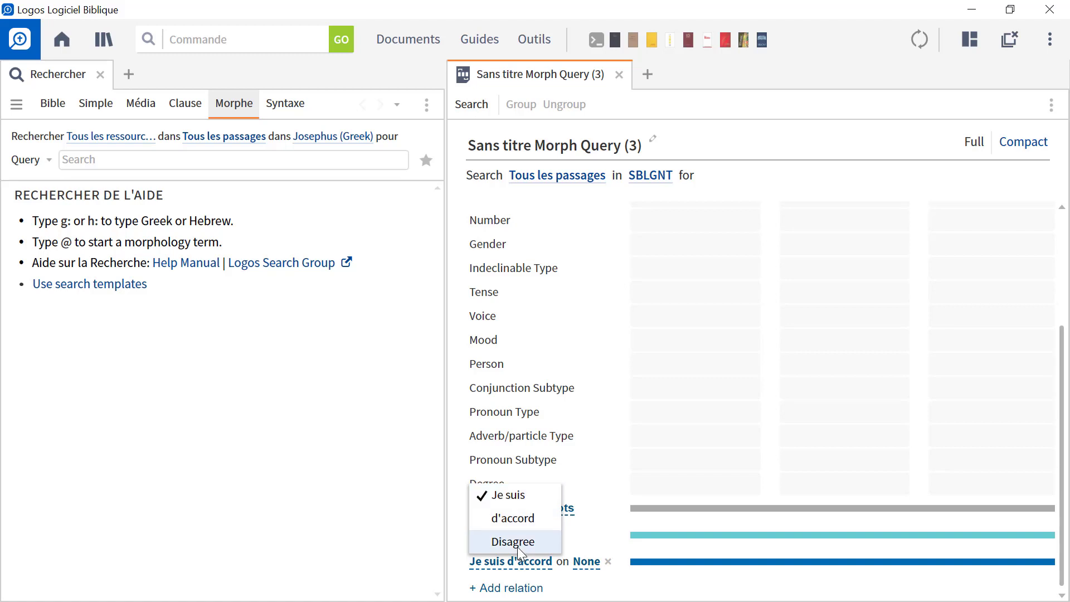
{"action": "left_click", "coordinate": [597, 586]}
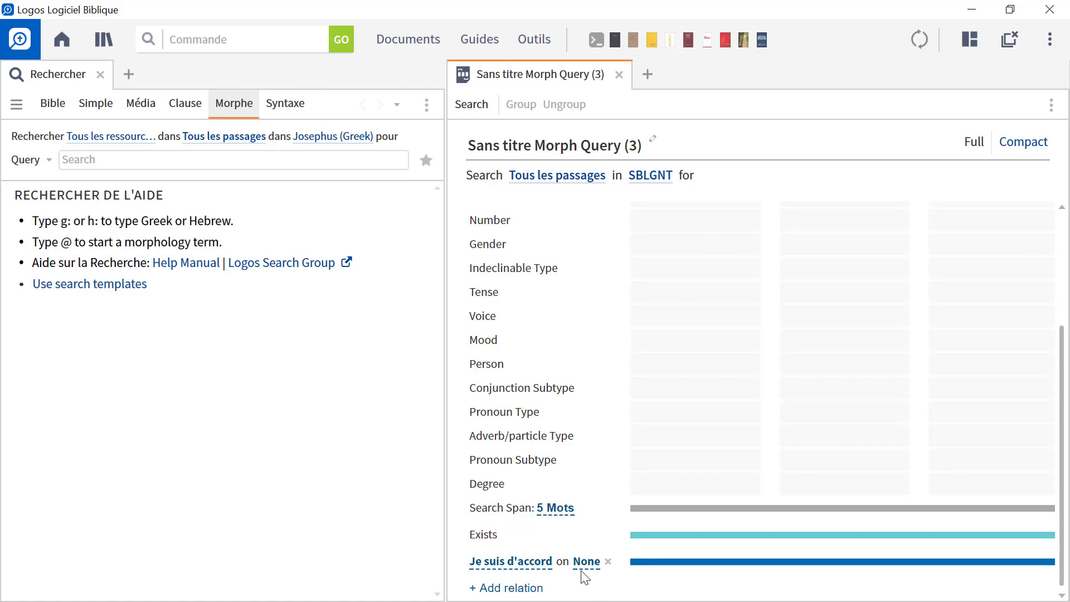
- Set the agreement relation to match on Case, Number and Gender
{"action": "left_click", "coordinate": [584, 564]}
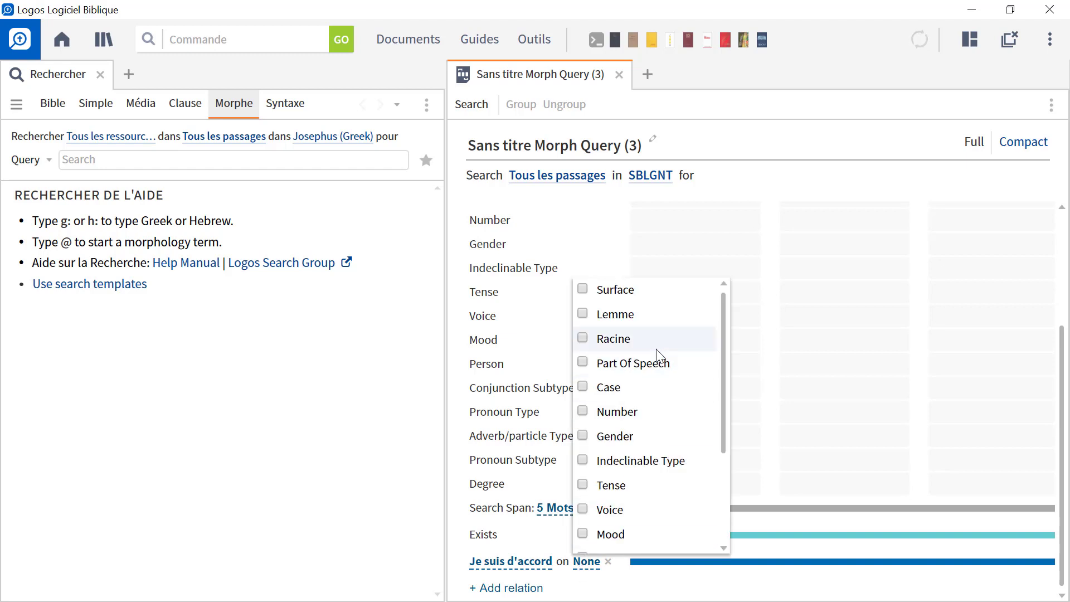
{"action": "left_click", "coordinate": [583, 388]}
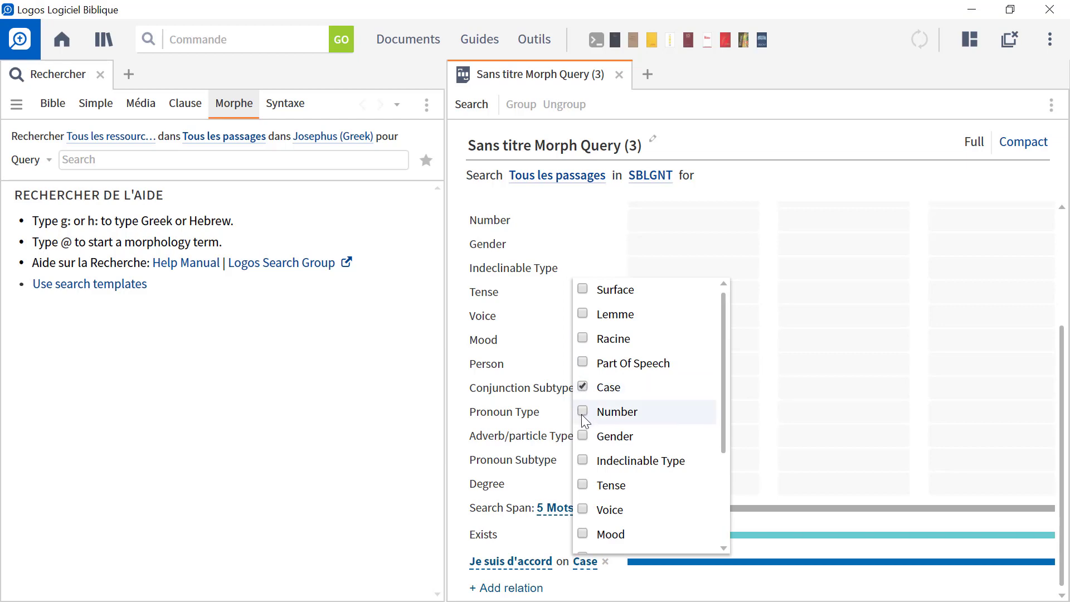
{"action": "left_click", "coordinate": [582, 412]}
{"action": "left_click", "coordinate": [582, 422]}
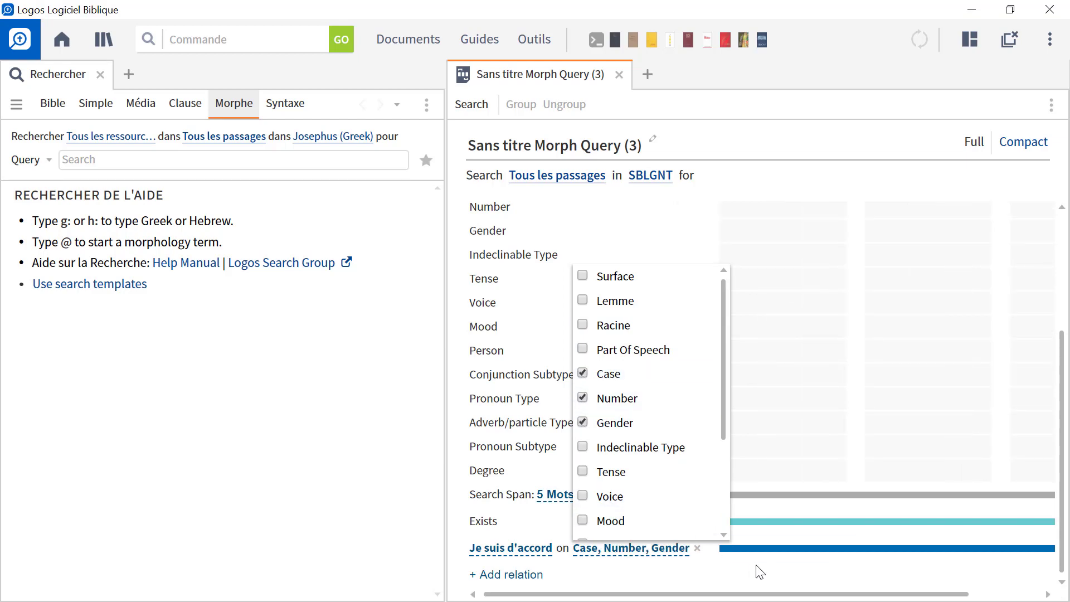
{"action": "left_click", "coordinate": [735, 584]}
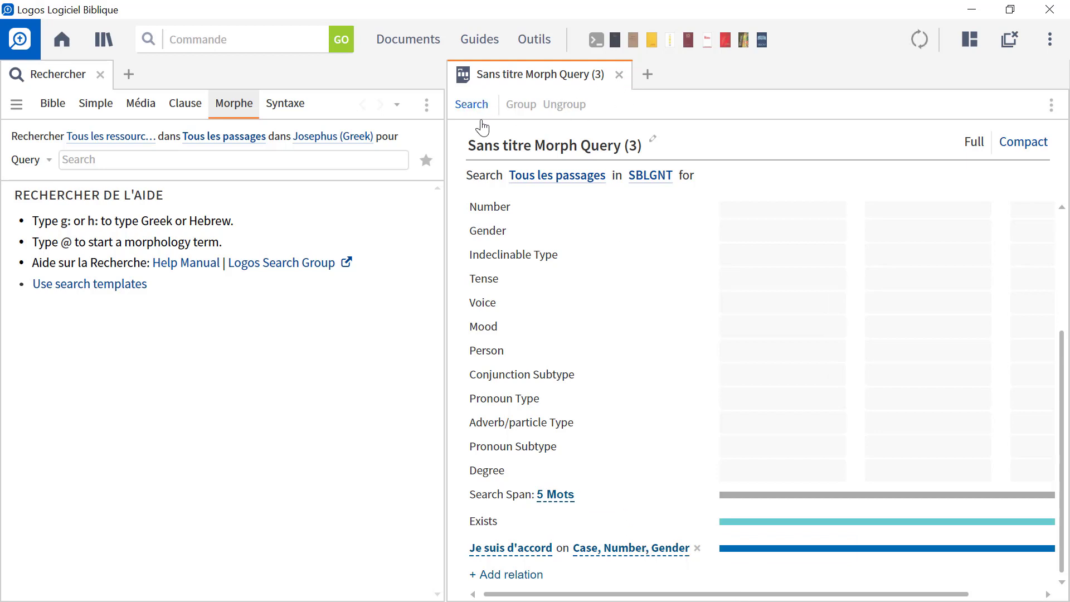
- Run the morph query, widen the search results panel and review the matching verses in SBLGNT and Louis Segond 1910
{"action": "left_click", "coordinate": [473, 106]}
{"action": "left_click_drag", "start_coordinate": [445, 268], "coordinate": [597, 276]}
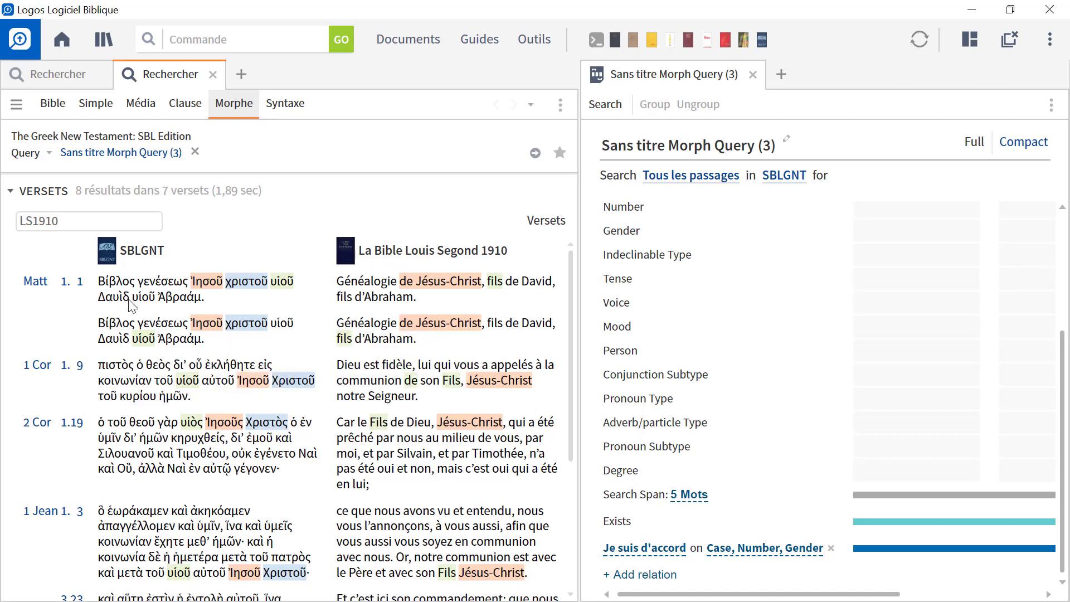
{"action": "scroll", "coordinate": [295, 321], "scroll_direction": "down", "scroll_amount": 3}
{"action": "scroll", "coordinate": [295, 321], "scroll_direction": "up", "scroll_amount": 3}
{"action": "scroll", "coordinate": [240, 403], "scroll_direction": "down", "scroll_amount": 6}
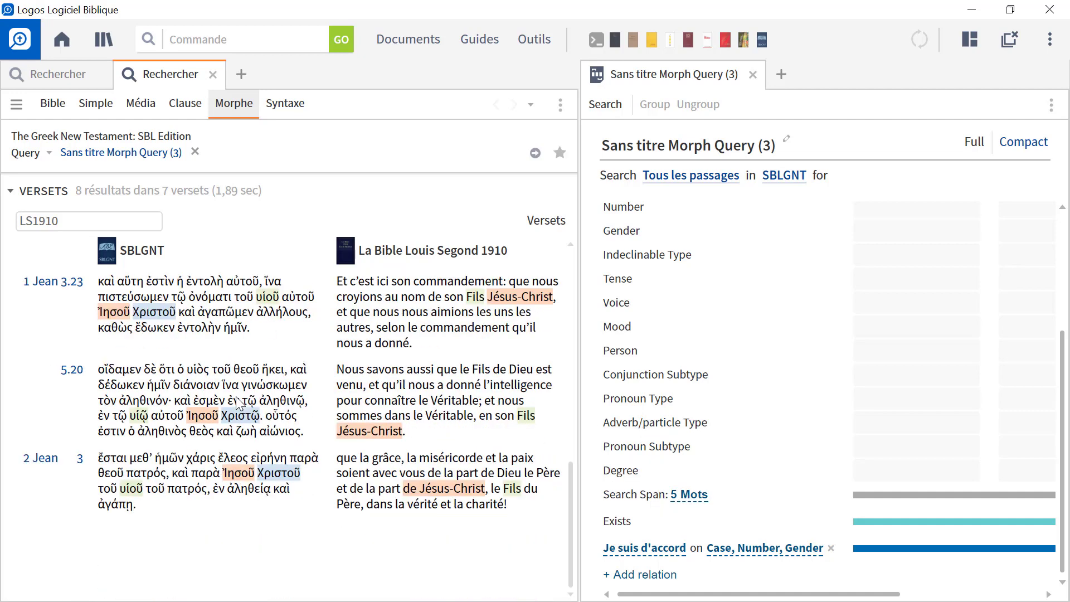
{"action": "scroll", "coordinate": [240, 402], "scroll_direction": "up", "scroll_amount": 6}
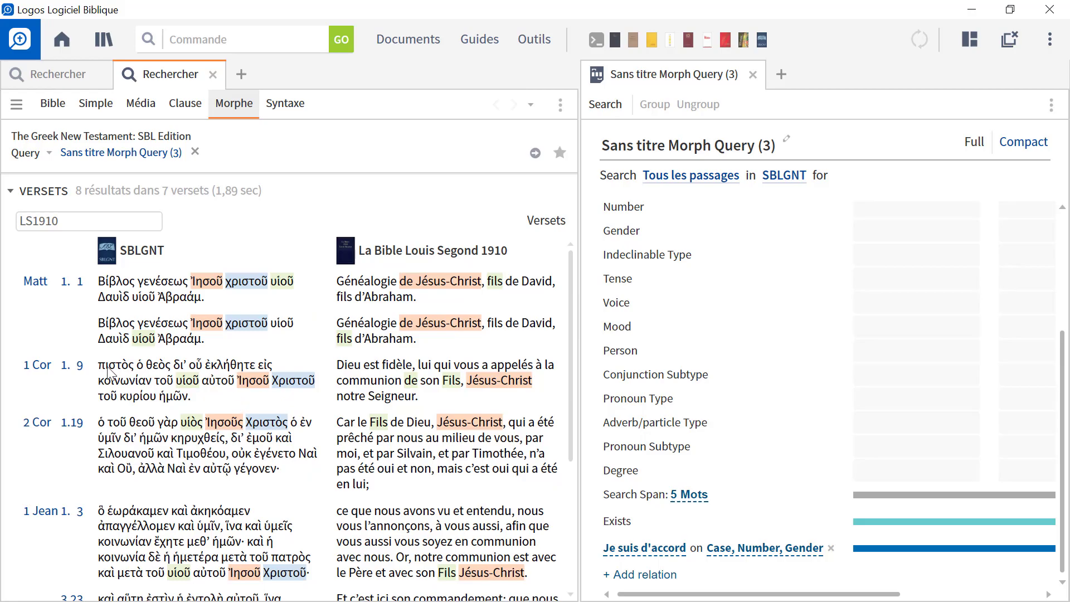